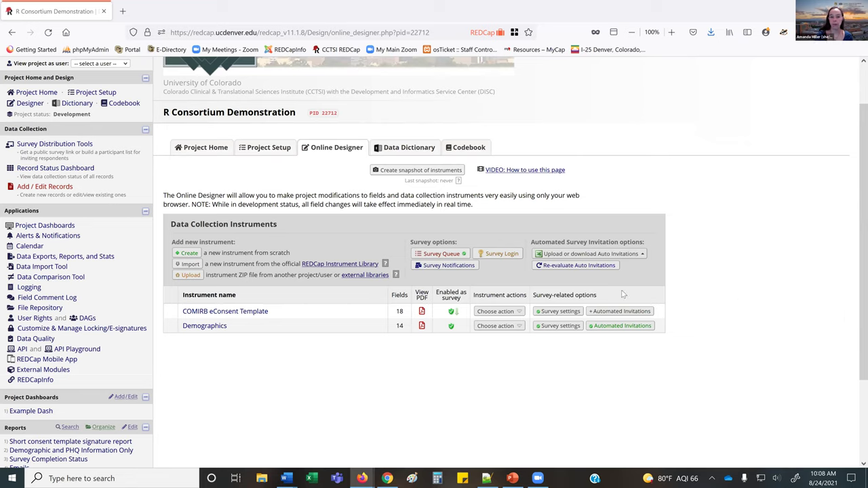
- Open the Date of Birth field of the Demographics instrument for editing and review the available field types
{"action": "left_click", "coordinate": [204, 326]}
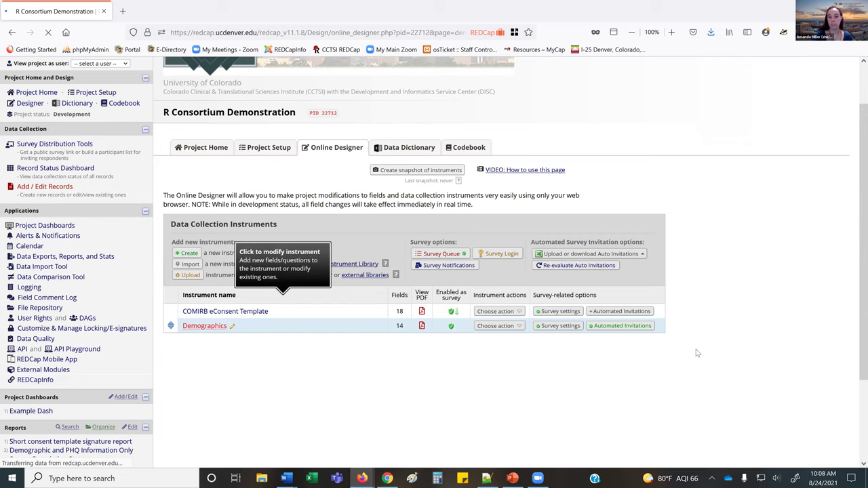
{"action": "scroll", "coordinate": [328, 236], "scroll_direction": "down", "scroll_amount": 5}
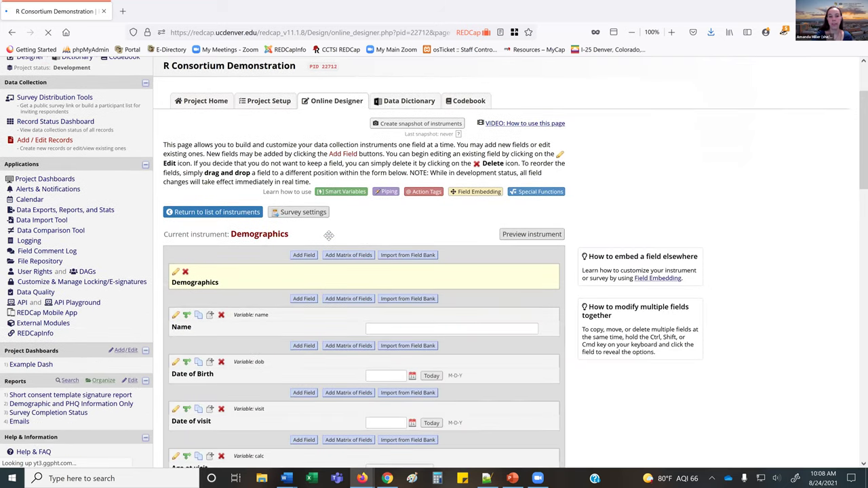
{"action": "left_click", "coordinate": [175, 170]}
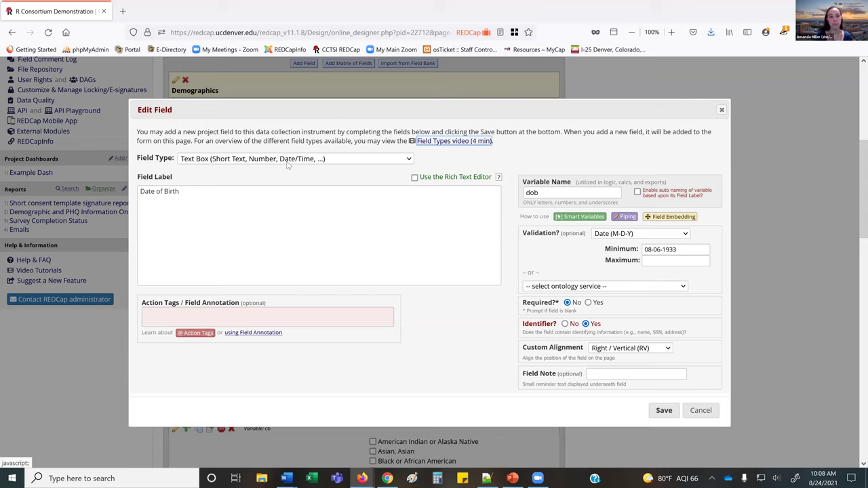
{"action": "left_click", "coordinate": [288, 160]}
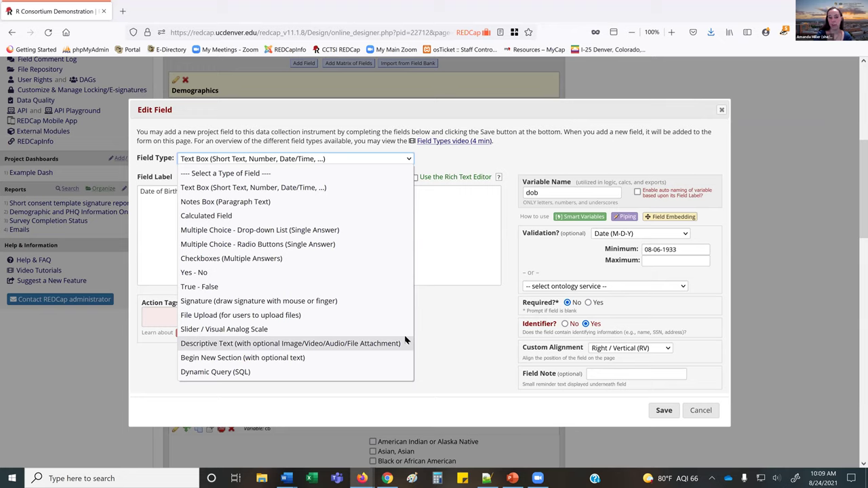
{"action": "left_click", "coordinate": [463, 353]}
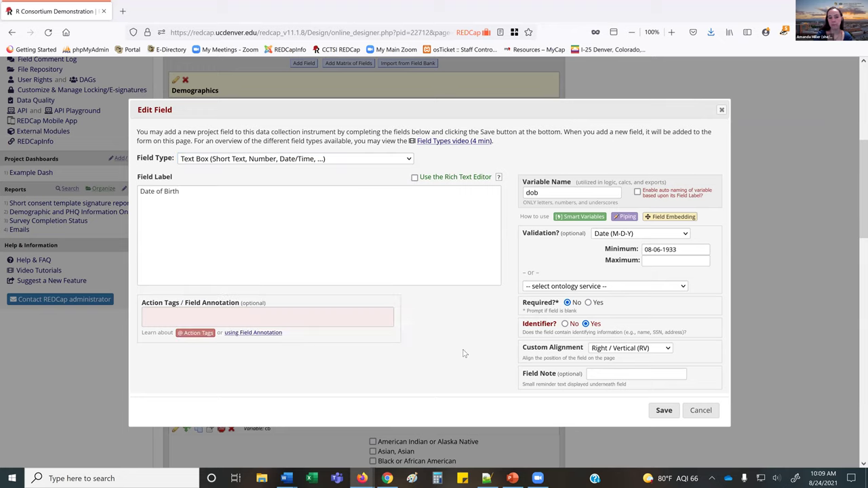
- Examine the field label and variable name of the Date of Birth field
{"action": "left_click", "coordinate": [429, 216]}
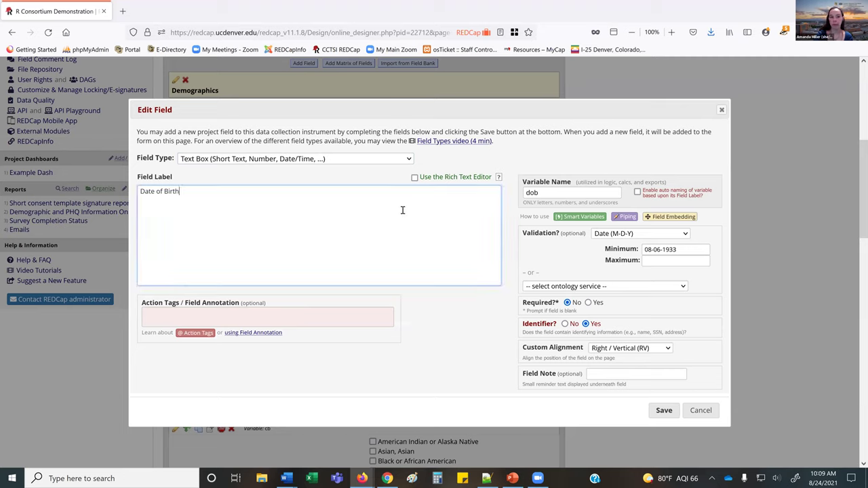
{"action": "left_click_drag", "start_coordinate": [200, 189], "coordinate": [124, 189]}
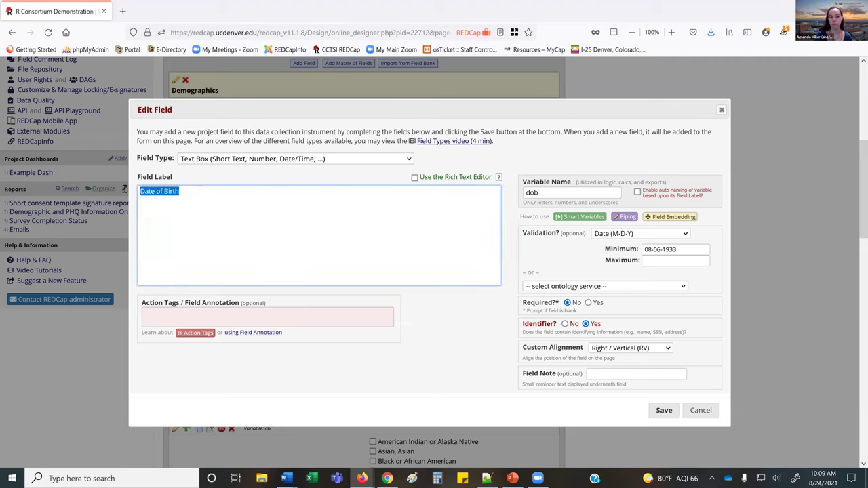
{"action": "left_click", "coordinate": [208, 202]}
{"action": "left_click_drag", "start_coordinate": [547, 193], "coordinate": [500, 192]}
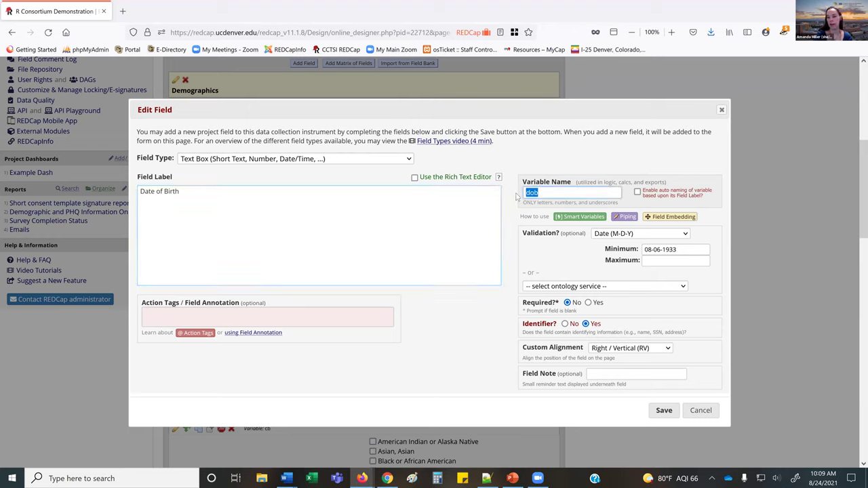
{"action": "left_click", "coordinate": [517, 196]}
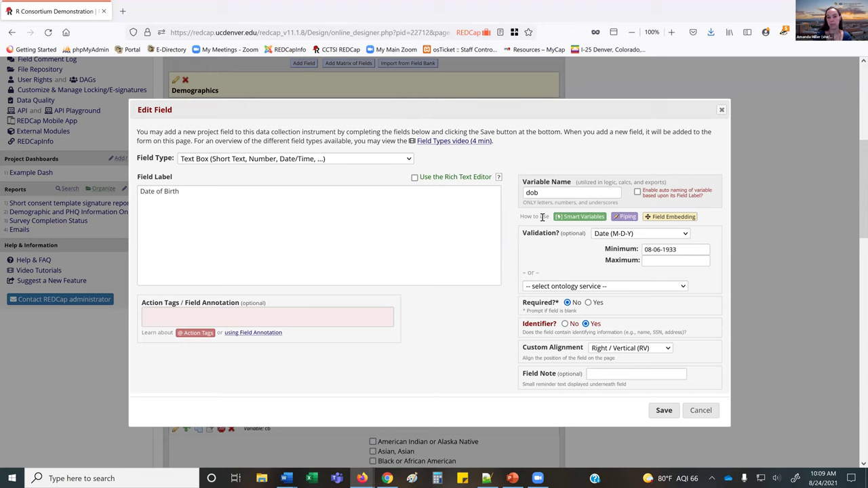
- Review the Date of Birth field's validation types and field note option, and close the editor without saving
{"action": "left_click", "coordinate": [685, 236]}
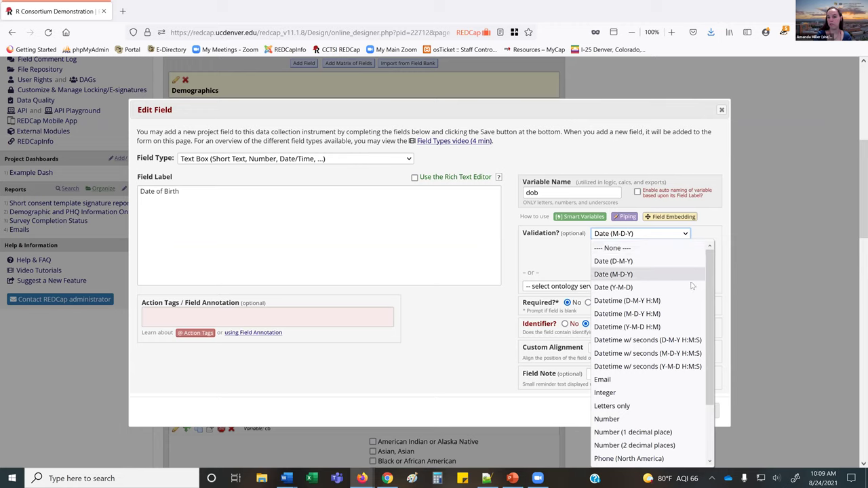
{"action": "left_click_drag", "start_coordinate": [711, 291], "coordinate": [707, 367]}
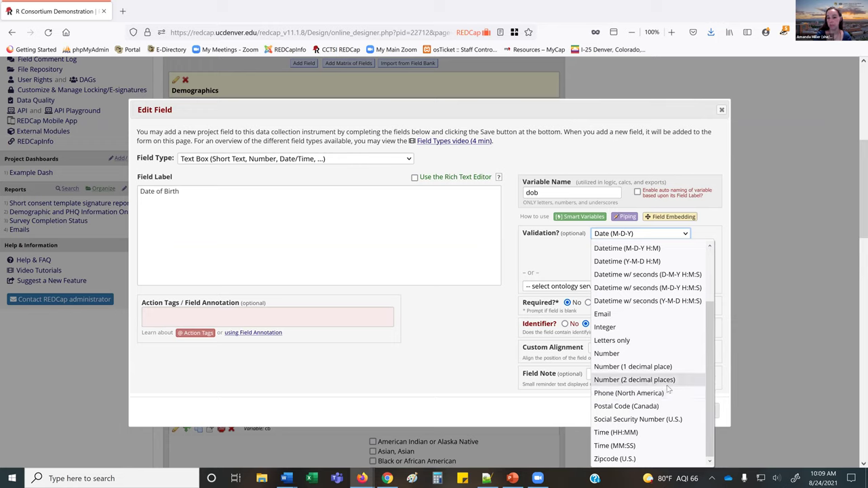
{"action": "left_click", "coordinate": [536, 232]}
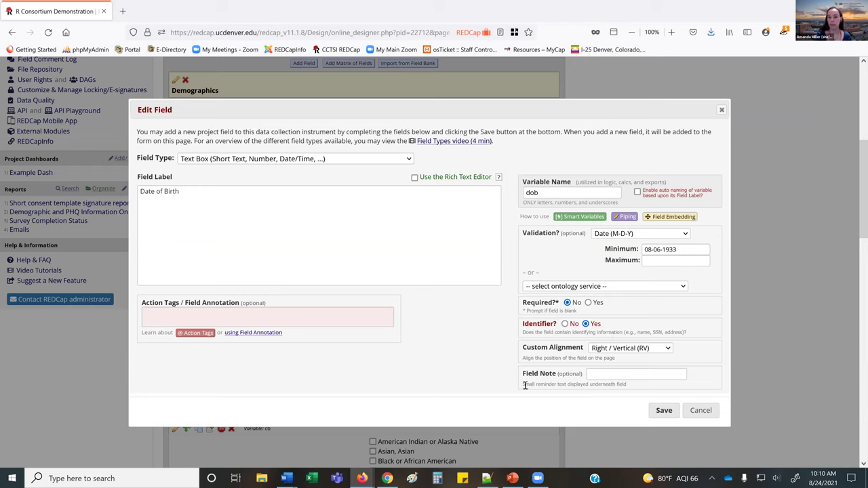
{"action": "left_click_drag", "start_coordinate": [524, 385], "coordinate": [629, 390]}
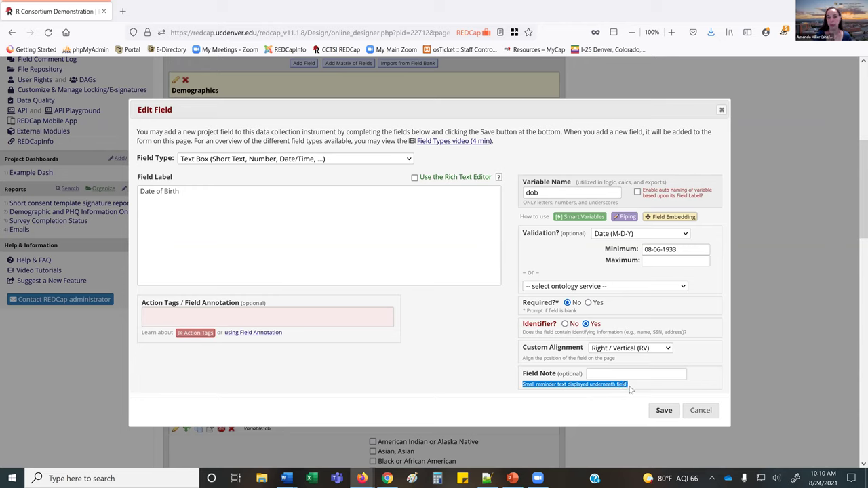
{"action": "left_click", "coordinate": [540, 396]}
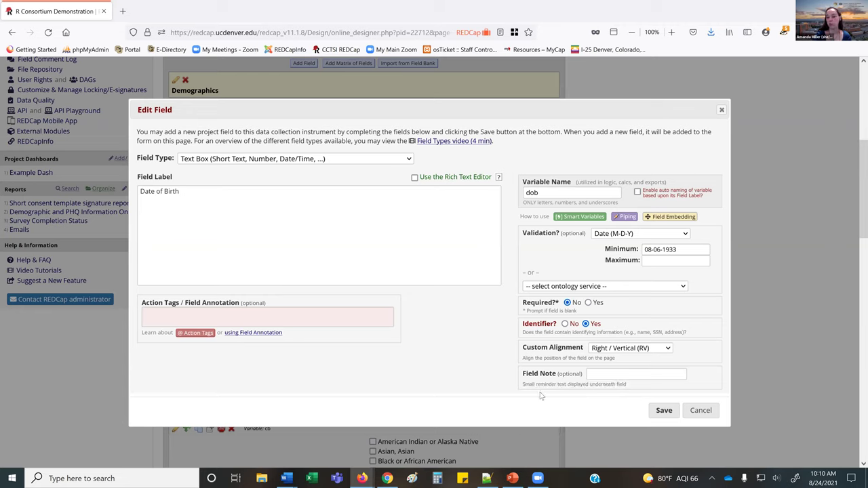
{"action": "left_click", "coordinate": [706, 416]}
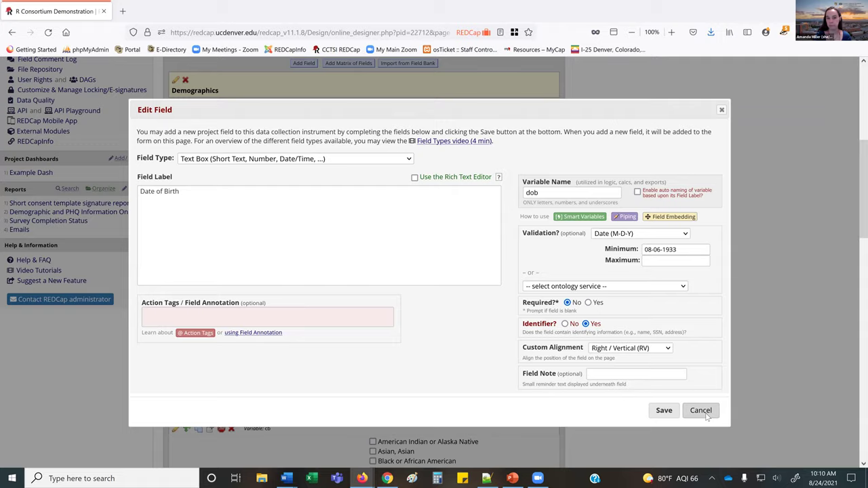
- Examine the Purpose of visit field's coded choices and the existing choice sets available for copying, leaving the field unsaved
{"action": "scroll", "coordinate": [706, 416], "scroll_direction": "down", "scroll_amount": 3}
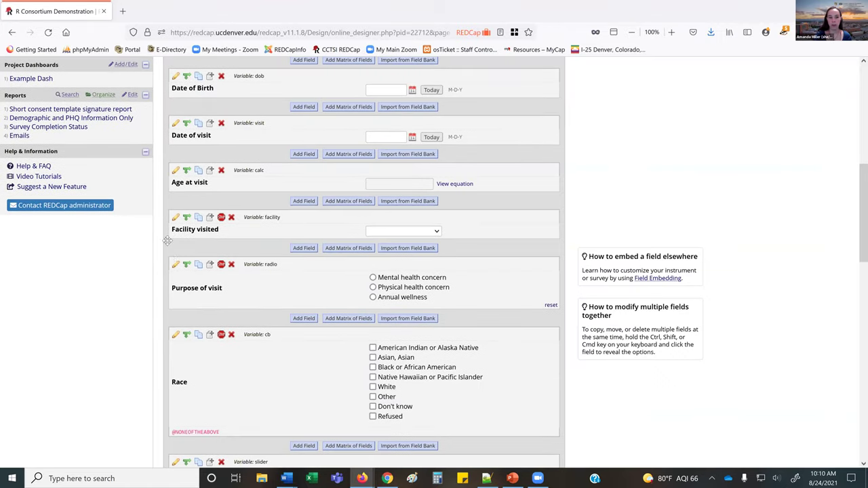
{"action": "left_click", "coordinate": [175, 265]}
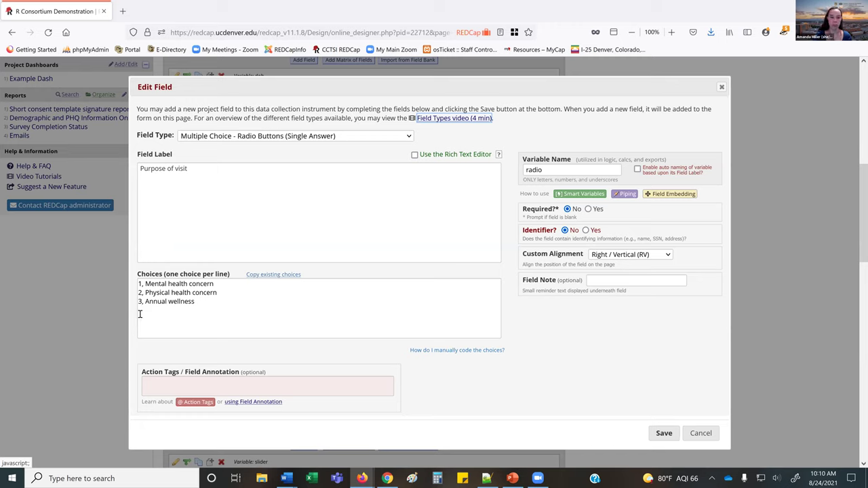
{"action": "left_click", "coordinate": [261, 275]}
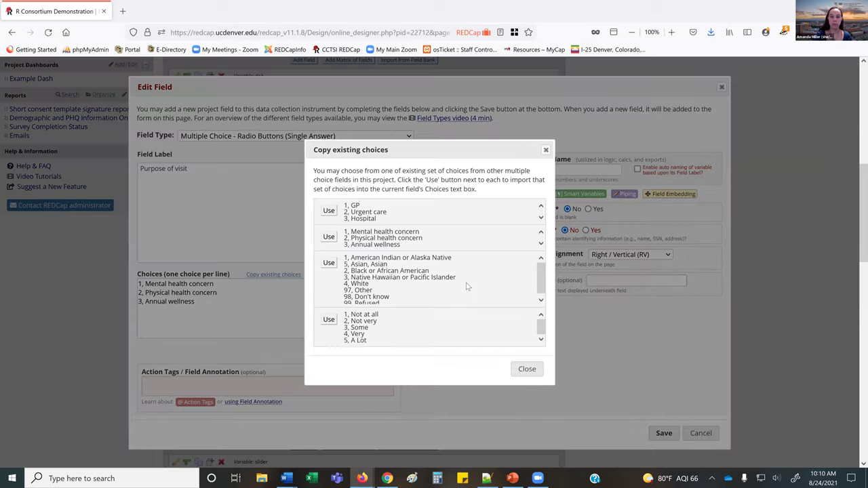
{"action": "scroll", "coordinate": [466, 287], "scroll_direction": "down", "scroll_amount": 1}
{"action": "scroll", "coordinate": [466, 287], "scroll_direction": "up", "scroll_amount": 1}
{"action": "left_click", "coordinate": [329, 320]}
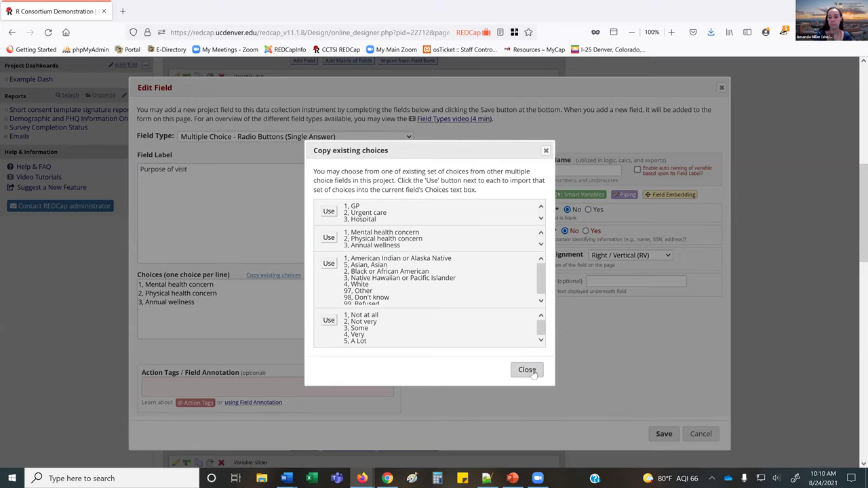
{"action": "left_click", "coordinate": [705, 436]}
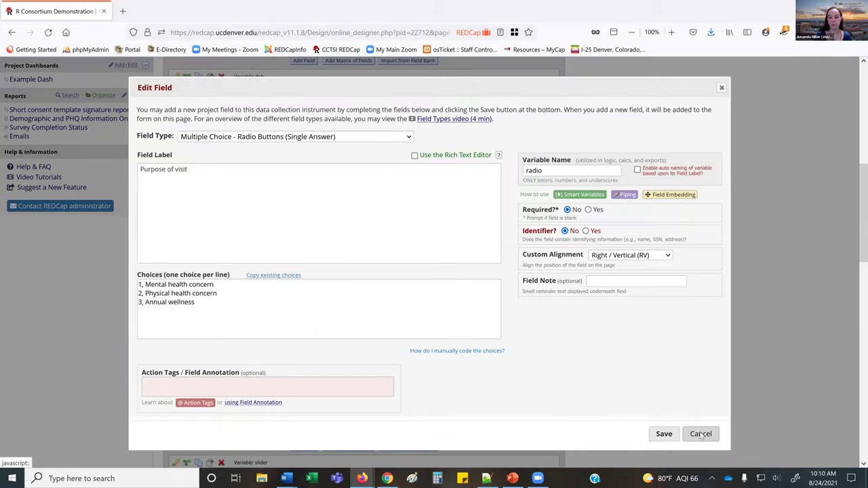
{"action": "left_click", "coordinate": [701, 436]}
- Review the remaining Demographics fields, from the slider and orientation video to the matrix, file upload and signature
{"action": "scroll", "coordinate": [702, 436], "scroll_direction": "down", "scroll_amount": 5}
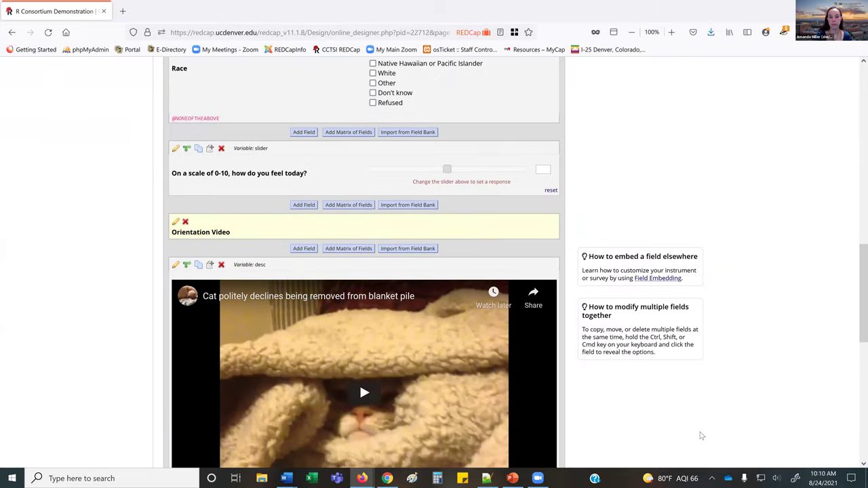
{"action": "scroll", "coordinate": [702, 436], "scroll_direction": "down", "scroll_amount": 3}
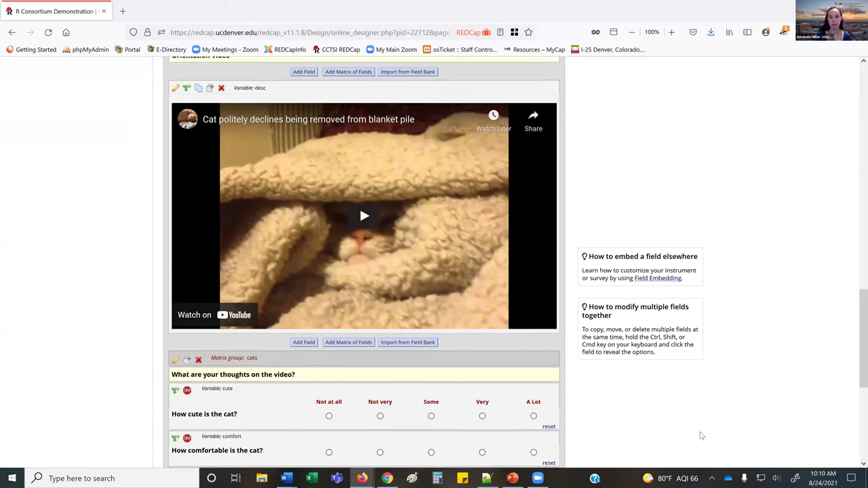
{"action": "scroll", "coordinate": [702, 436], "scroll_direction": "down", "scroll_amount": 4}
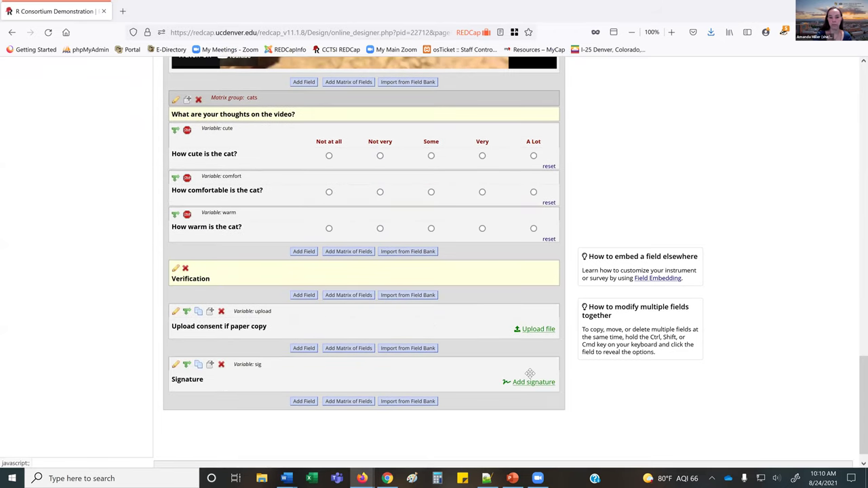
{"action": "scroll", "coordinate": [527, 375], "scroll_direction": "up", "scroll_amount": 2}
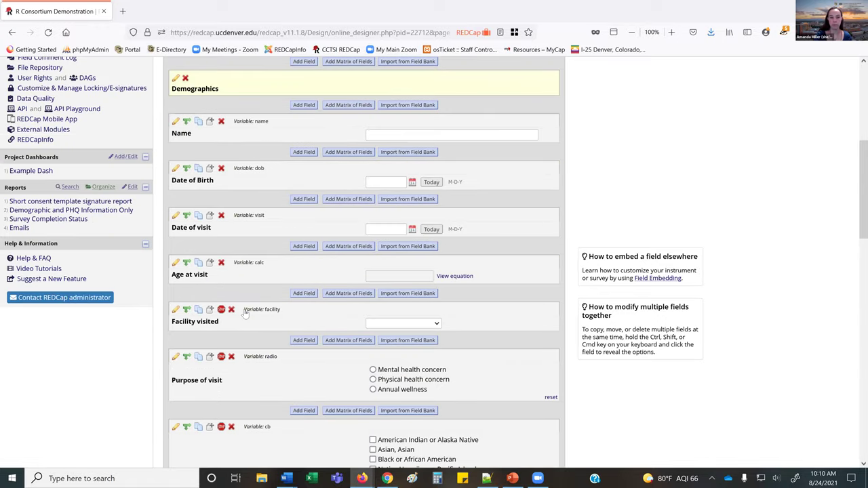
- Open the COMIRB eConsent Template instrument and review its consent text, optional procedures, branching logic and signature fields
{"action": "scroll", "coordinate": [245, 313], "scroll_direction": "up", "scroll_amount": 4}
{"action": "left_click", "coordinate": [245, 312]}
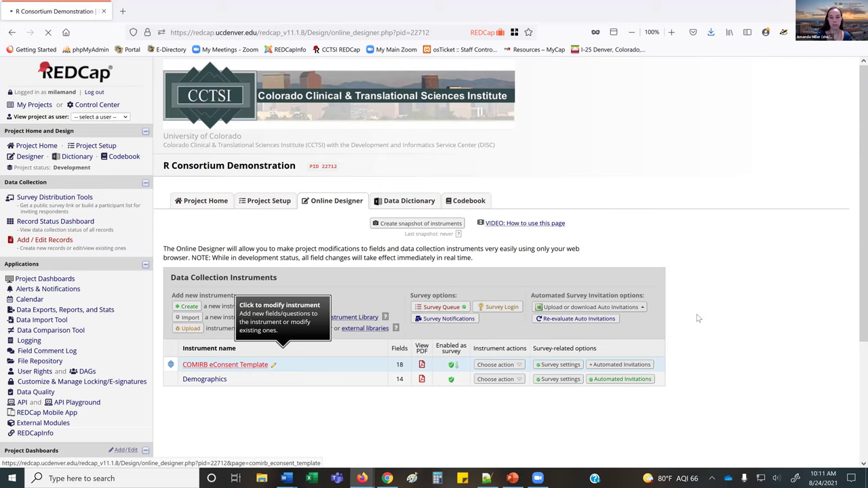
{"action": "scroll", "coordinate": [699, 317], "scroll_direction": "down", "scroll_amount": 1}
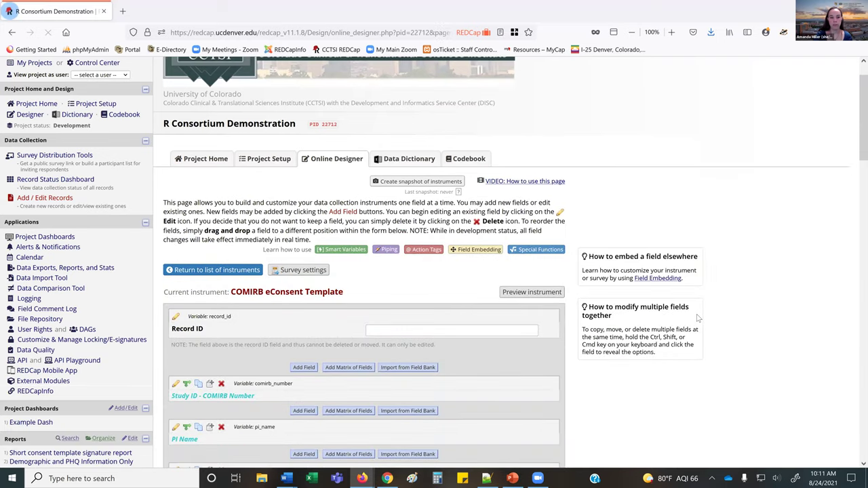
{"action": "scroll", "coordinate": [306, 309], "scroll_direction": "down", "scroll_amount": 10}
{"action": "scroll", "coordinate": [319, 268], "scroll_direction": "down", "scroll_amount": 3}
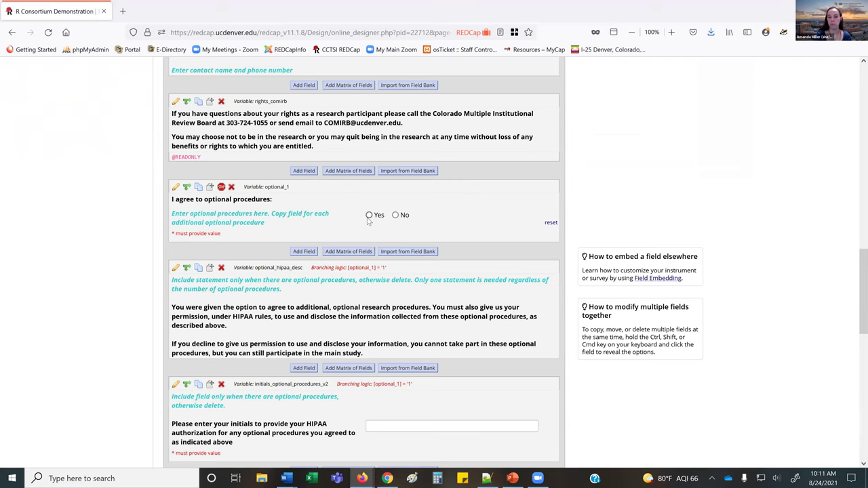
{"action": "scroll", "coordinate": [369, 222], "scroll_direction": "down", "scroll_amount": 3}
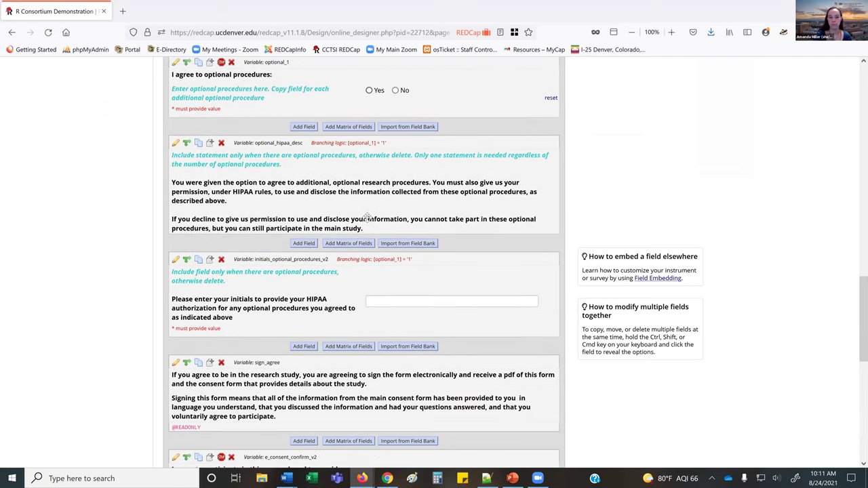
{"action": "scroll", "coordinate": [367, 217], "scroll_direction": "down", "scroll_amount": 3}
{"action": "scroll", "coordinate": [368, 217], "scroll_direction": "down", "scroll_amount": 2}
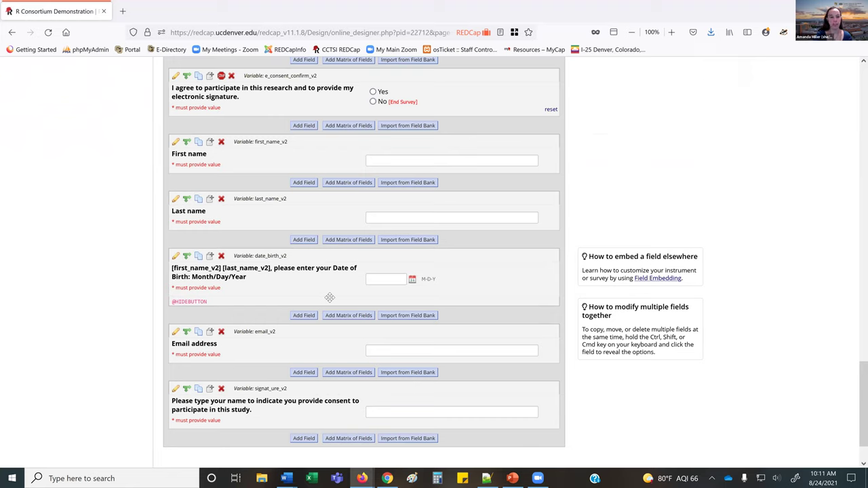
{"action": "scroll", "coordinate": [329, 297], "scroll_direction": "up", "scroll_amount": 10}
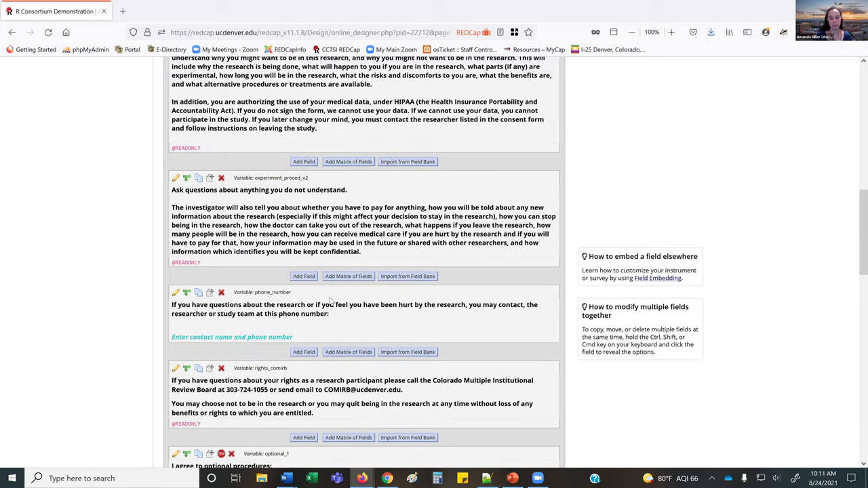
{"action": "scroll", "coordinate": [306, 315], "scroll_direction": "up", "scroll_amount": 10}
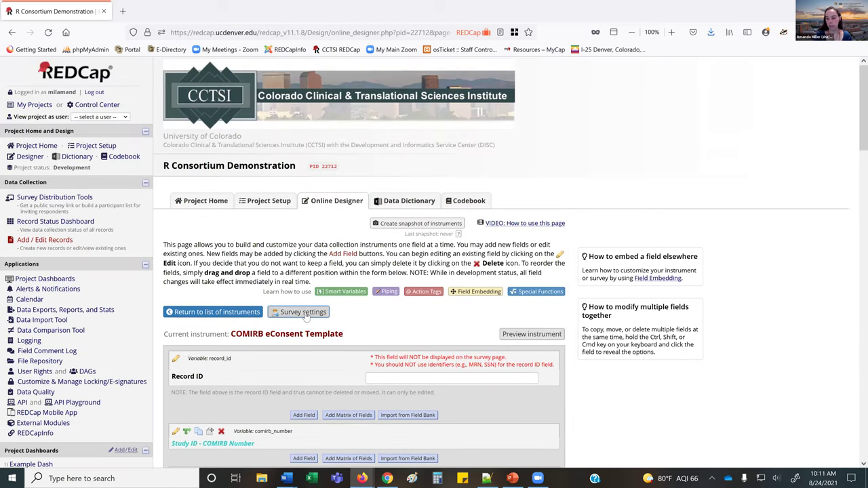
- Review the eConsent template's survey settings down to the e-Consent Framework options, and return to the instrument's field list
{"action": "left_click", "coordinate": [305, 312]}
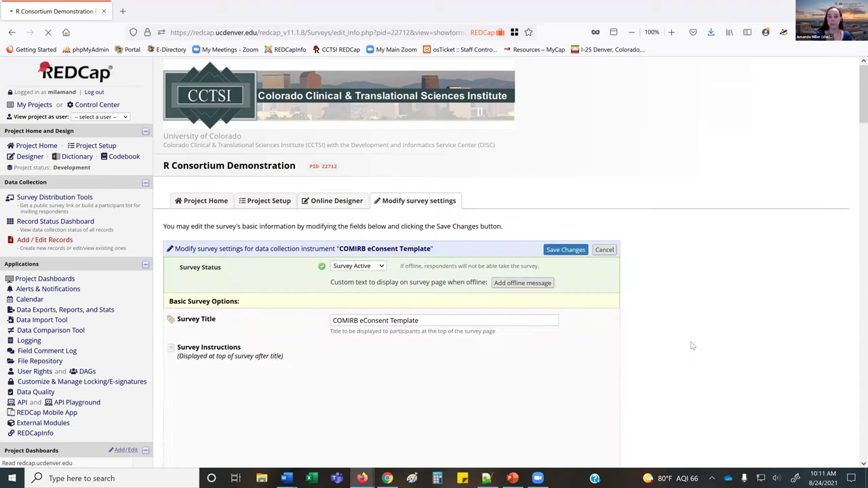
{"action": "scroll", "coordinate": [692, 346], "scroll_direction": "down", "scroll_amount": 3}
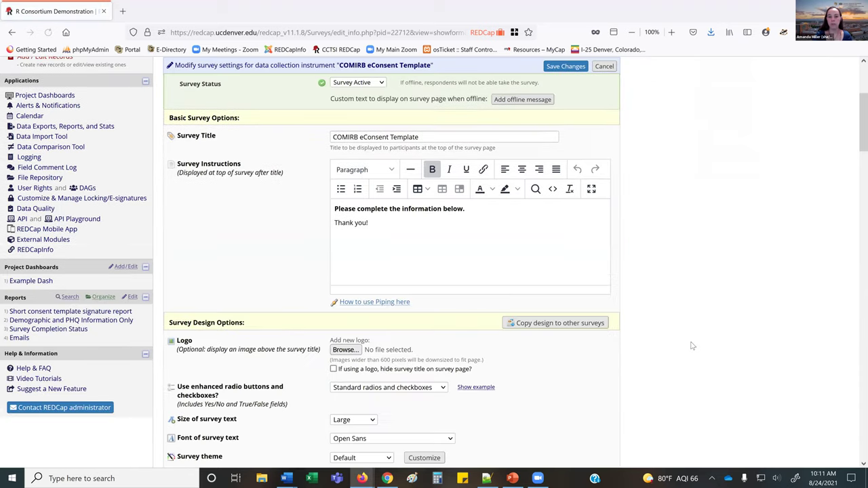
{"action": "scroll", "coordinate": [692, 345], "scroll_direction": "down", "scroll_amount": 7}
{"action": "scroll", "coordinate": [692, 346], "scroll_direction": "down", "scroll_amount": 15}
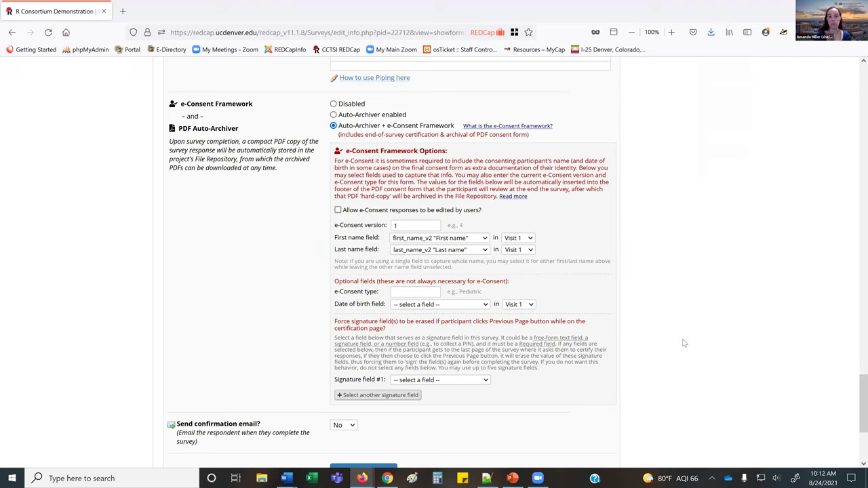
{"action": "left_click", "coordinate": [9, 32]}
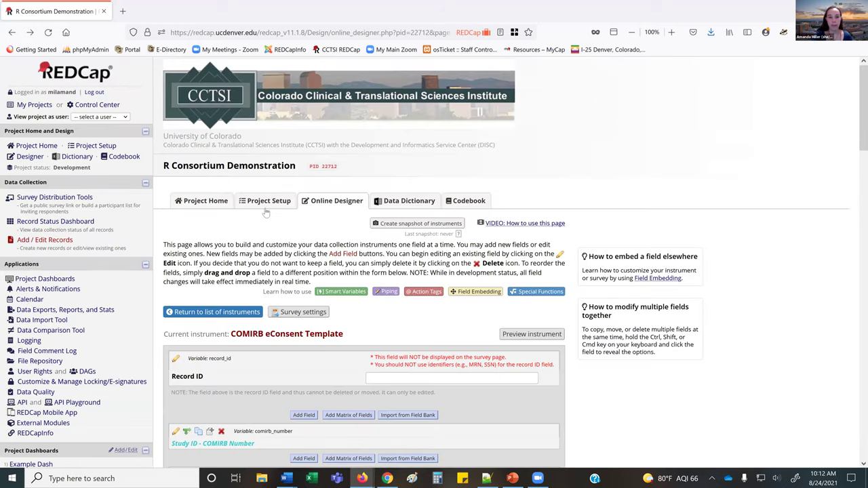
- Return to the project's list of instruments and view the actions available for the Demographics instrument
{"action": "left_click", "coordinate": [226, 310]}
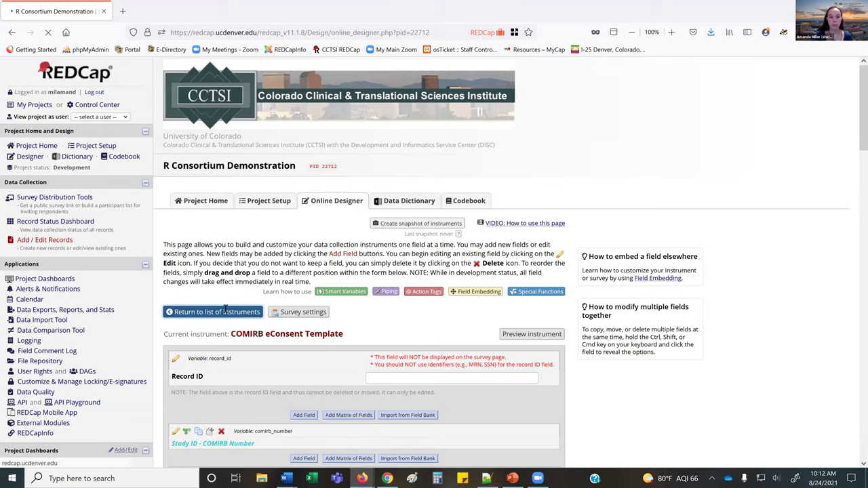
{"action": "scroll", "coordinate": [226, 309], "scroll_direction": "down", "scroll_amount": 3}
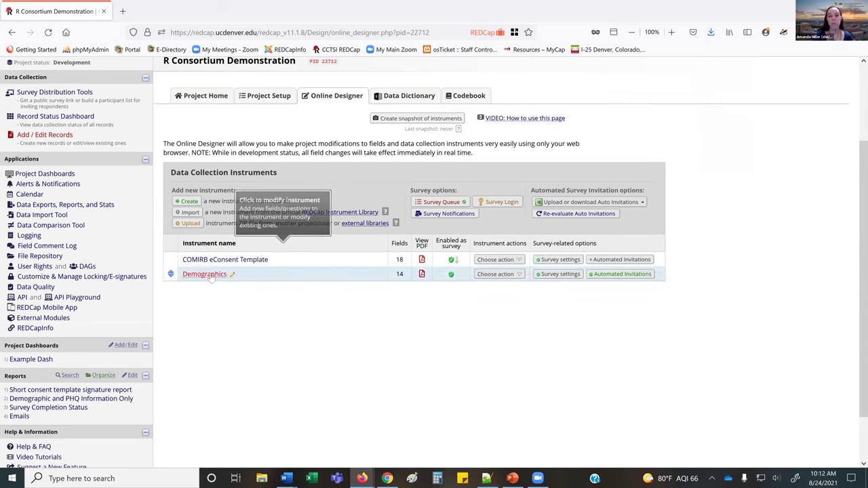
{"action": "left_click", "coordinate": [520, 274]}
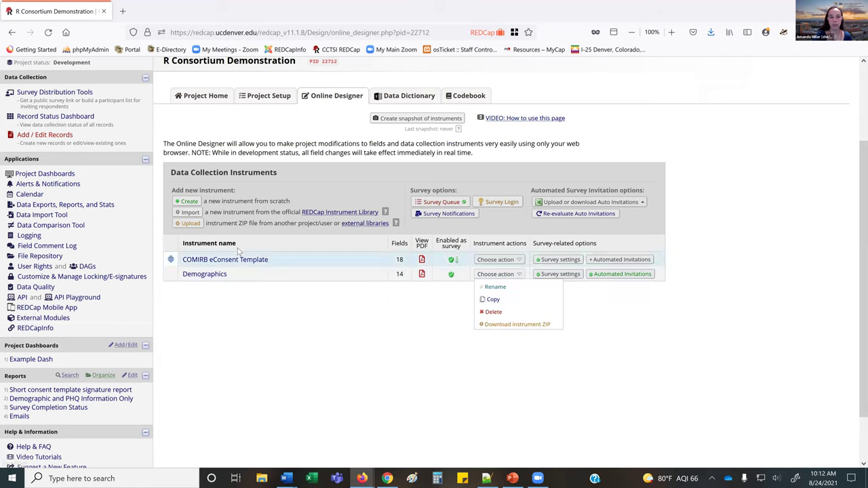
- Search the REDCap Shared Library for PHQ instruments to import and look through the results
{"action": "left_click", "coordinate": [183, 215]}
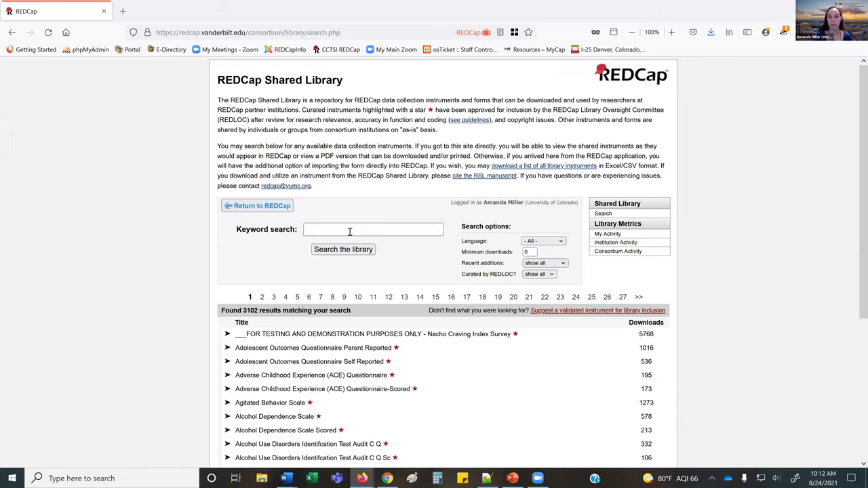
{"action": "type", "text": "PHQ"}
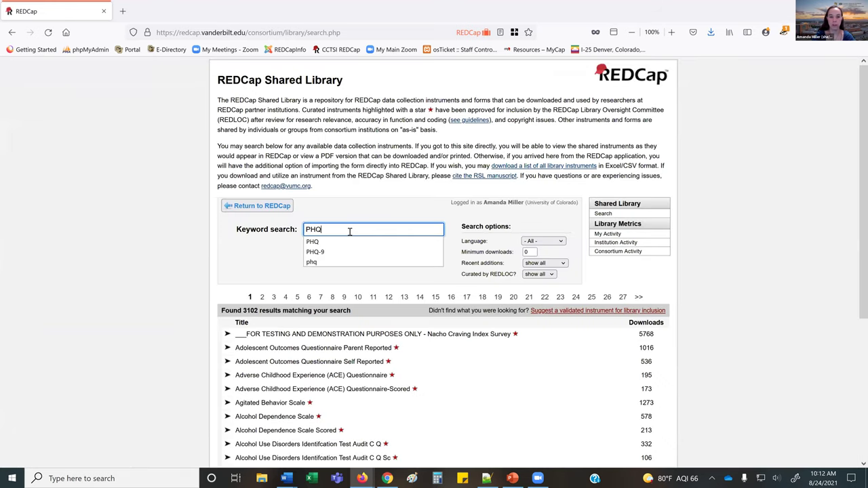
{"action": "key", "text": "Return"}
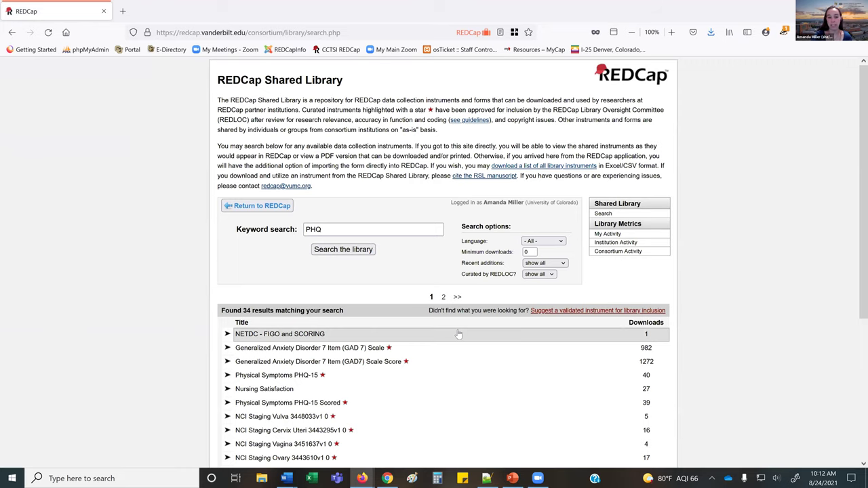
{"action": "scroll", "coordinate": [458, 334], "scroll_direction": "down", "scroll_amount": 5}
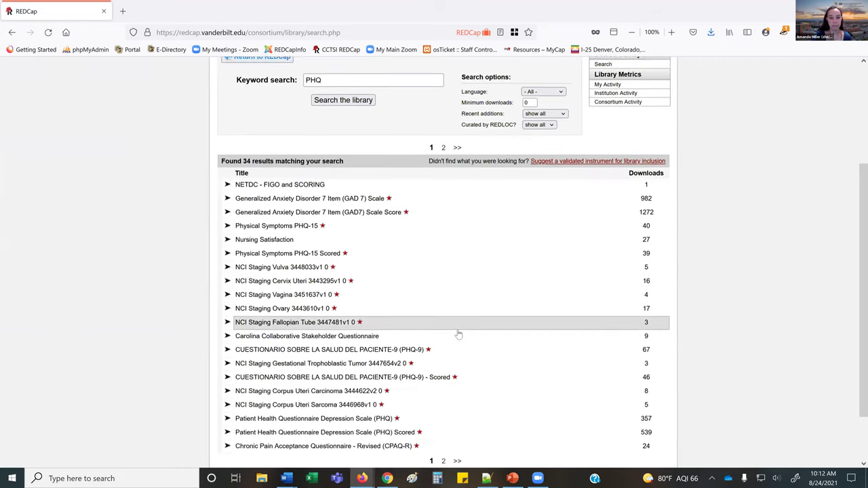
{"action": "scroll", "coordinate": [458, 334], "scroll_direction": "down", "scroll_amount": 2}
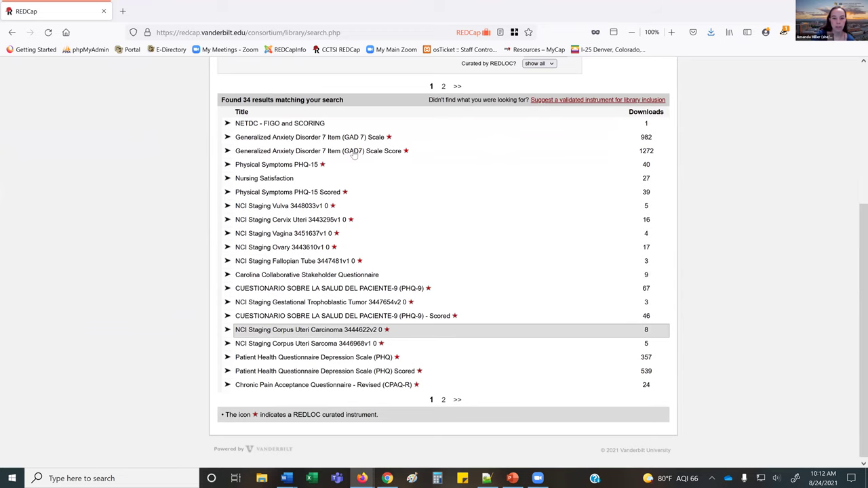
{"action": "scroll", "coordinate": [353, 154], "scroll_direction": "up", "scroll_amount": 3}
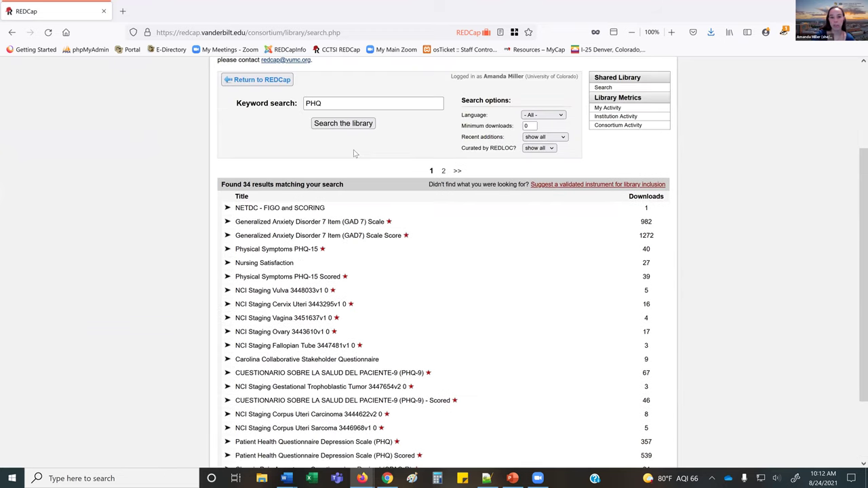
{"action": "scroll", "coordinate": [354, 154], "scroll_direction": "down", "scroll_amount": 3}
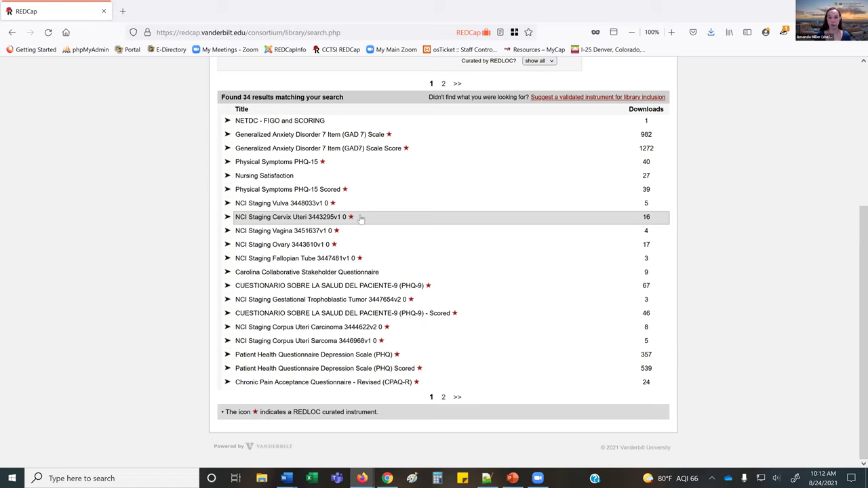
- Import the Patient Health Questionnaire Depression Scale (PHQ) under its default name, accepting the Shared Content Agreement, and return to the instrument list
{"action": "left_click", "coordinate": [377, 355]}
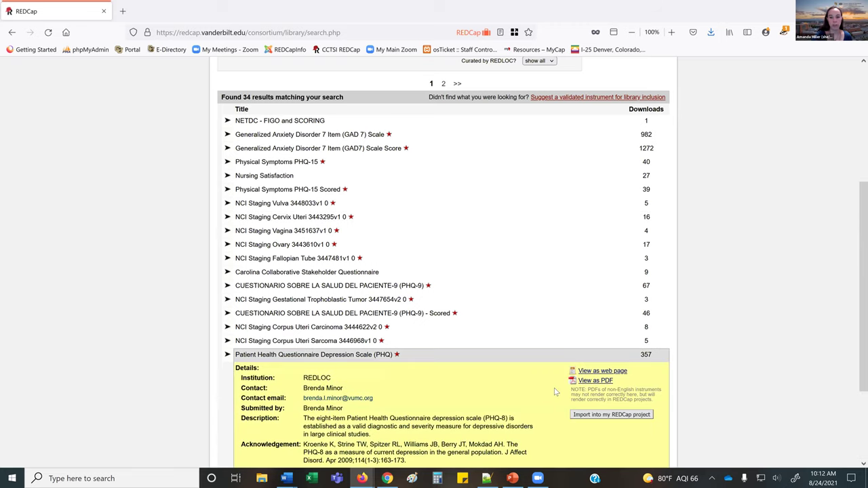
{"action": "left_click", "coordinate": [579, 415]}
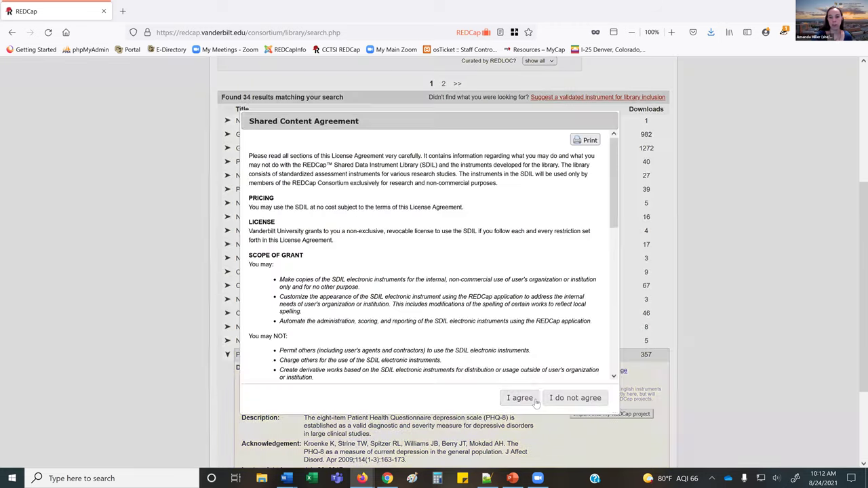
{"action": "left_click", "coordinate": [520, 398]}
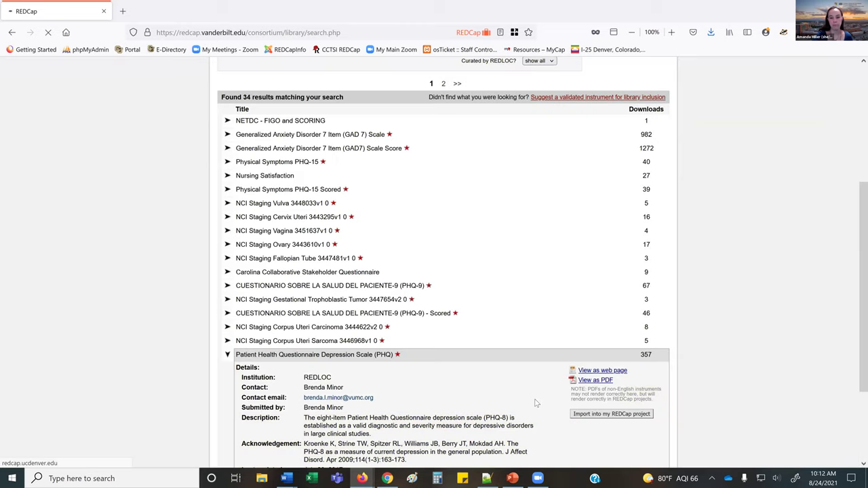
{"action": "scroll", "coordinate": [536, 402], "scroll_direction": "down", "scroll_amount": 3}
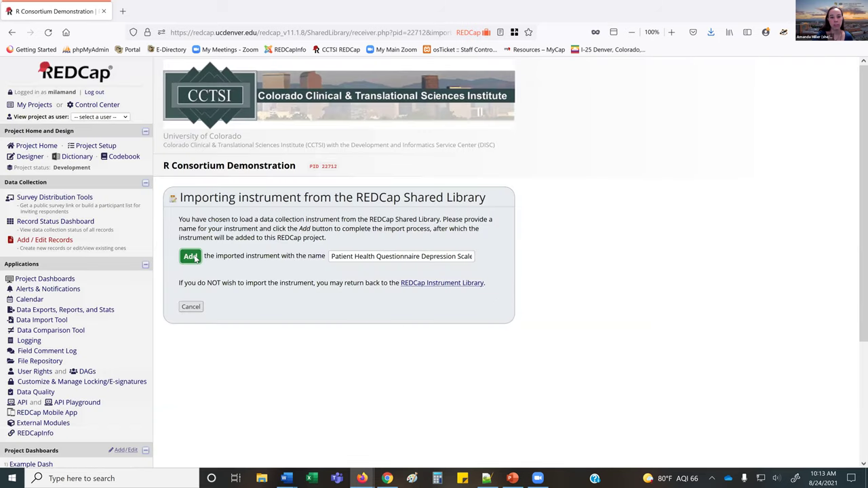
{"action": "left_click", "coordinate": [192, 257]}
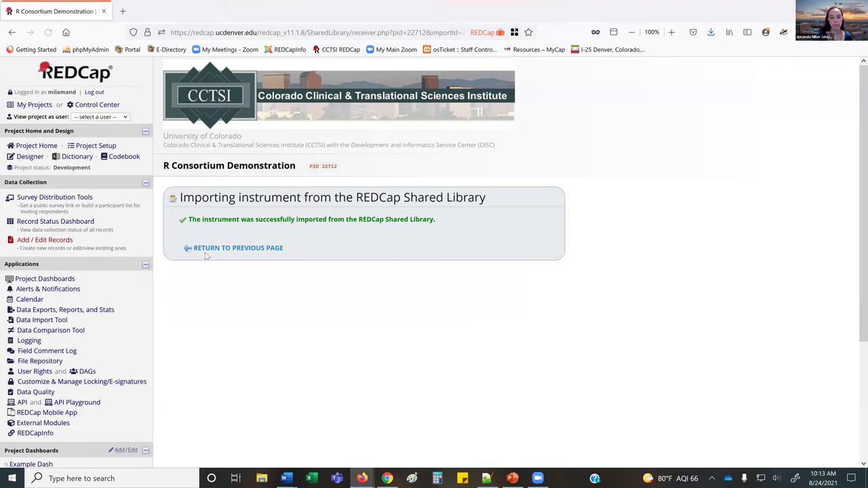
{"action": "left_click", "coordinate": [214, 248]}
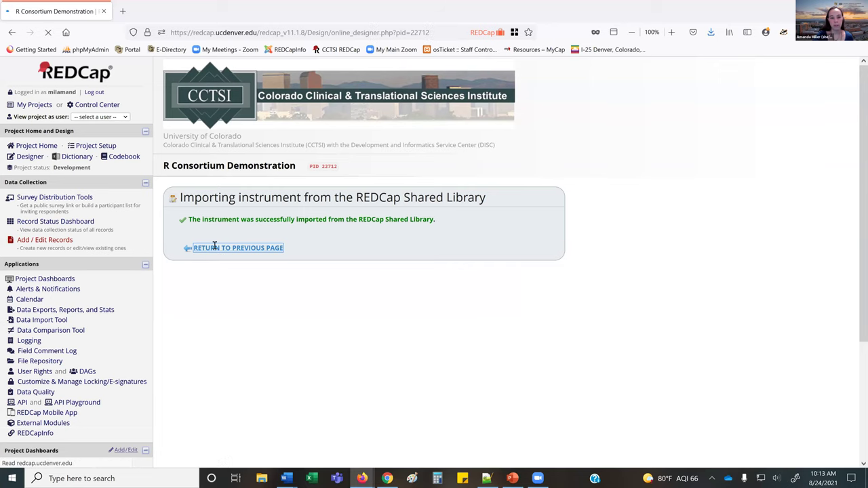
{"action": "scroll", "coordinate": [234, 347], "scroll_direction": "down", "scroll_amount": 1}
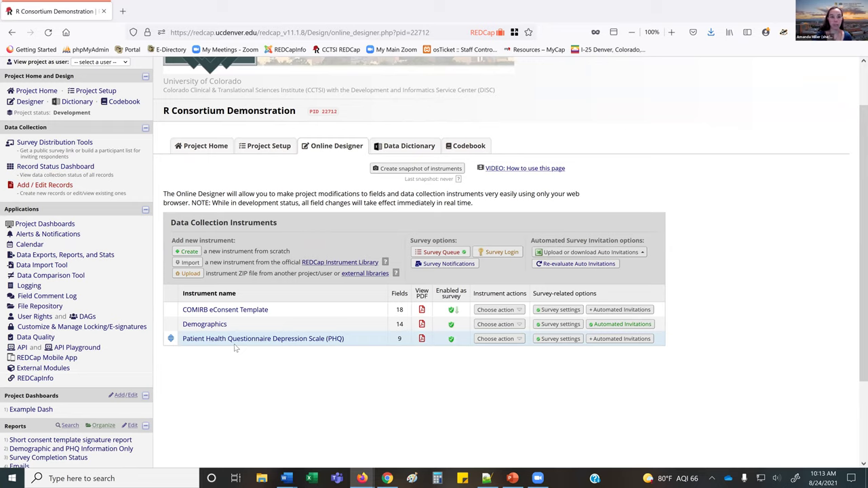
- Open the project's public survey from the Survey Distribution Tools and read down to the optional procedures question
{"action": "left_click", "coordinate": [53, 142]}
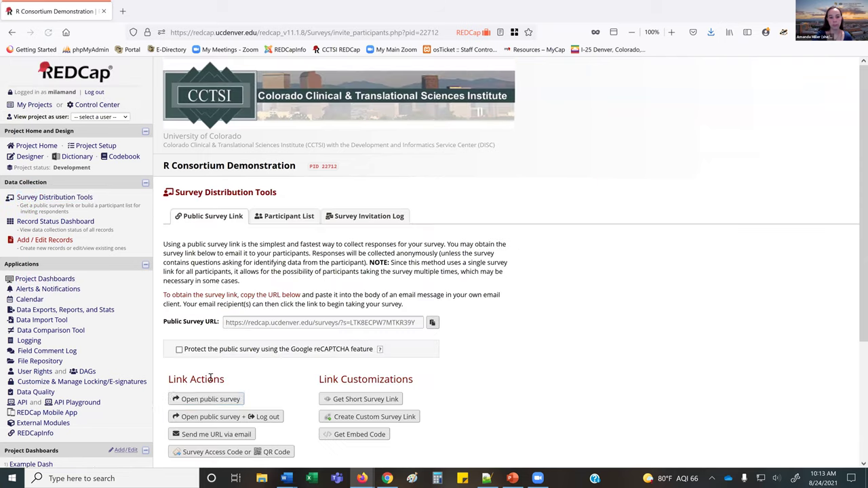
{"action": "left_click", "coordinate": [206, 400]}
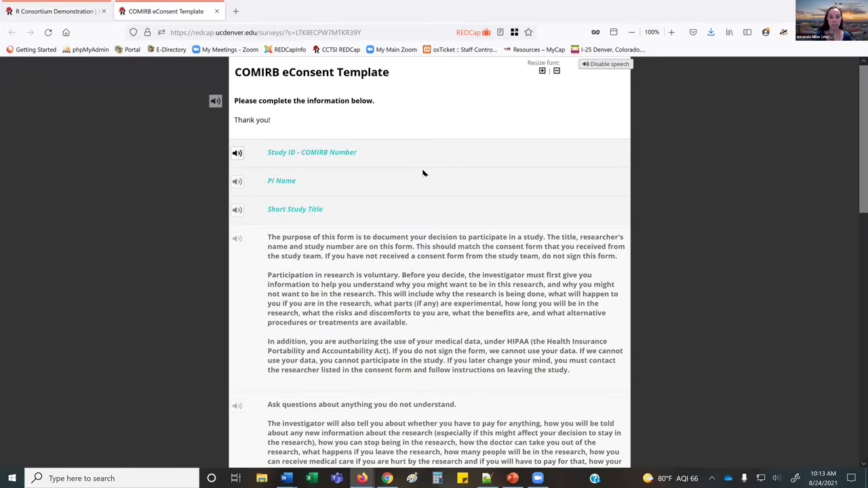
{"action": "scroll", "coordinate": [423, 173], "scroll_direction": "down", "scroll_amount": 3}
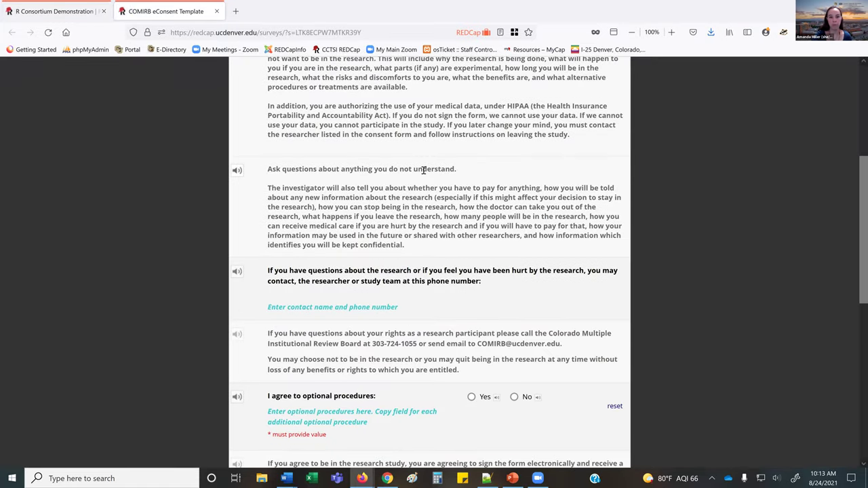
{"action": "scroll", "coordinate": [423, 169], "scroll_direction": "down", "scroll_amount": 3}
- Answer Yes to the optional procedures and enter "Test" as the initials for the HIPAA authorization
{"action": "left_click", "coordinate": [471, 180]}
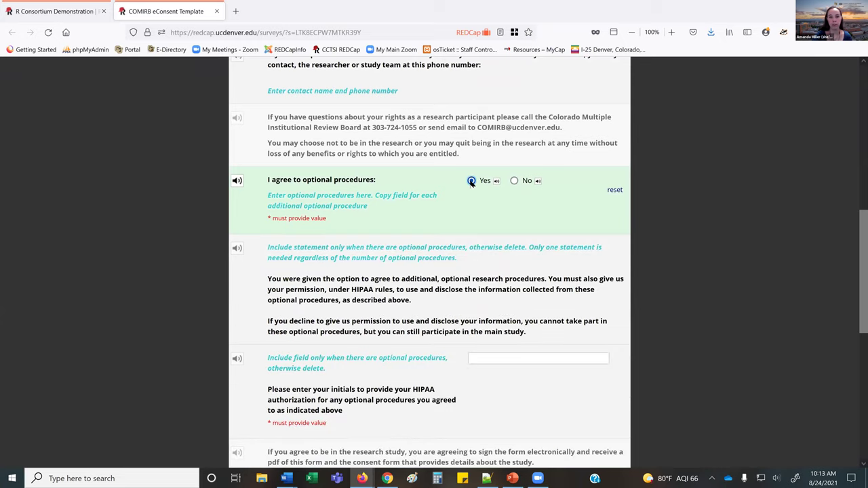
{"action": "scroll", "coordinate": [516, 352], "scroll_direction": "up", "scroll_amount": 5}
{"action": "scroll", "coordinate": [516, 349], "scroll_direction": "down", "scroll_amount": 5}
{"action": "left_click", "coordinate": [514, 338]}
{"action": "type", "text": "Test"}
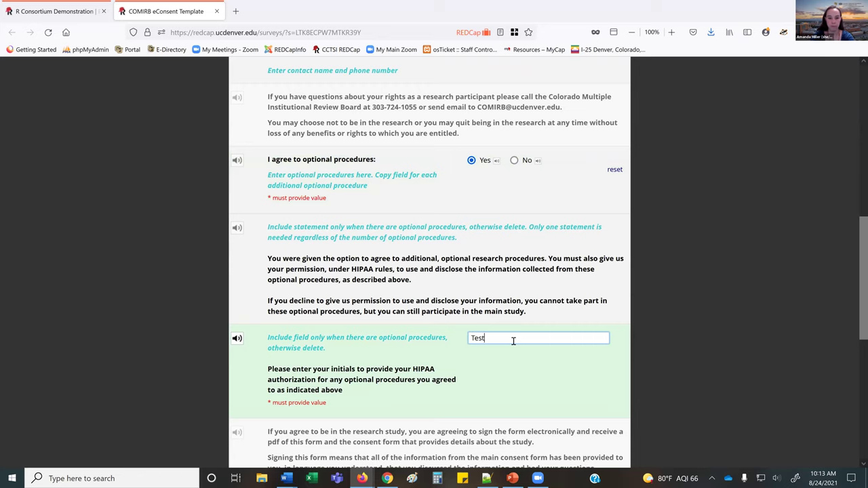
- Agree to participate in the research with Yes and fill in the participant's first and last name
{"action": "scroll", "coordinate": [513, 339], "scroll_direction": "down", "scroll_amount": 3}
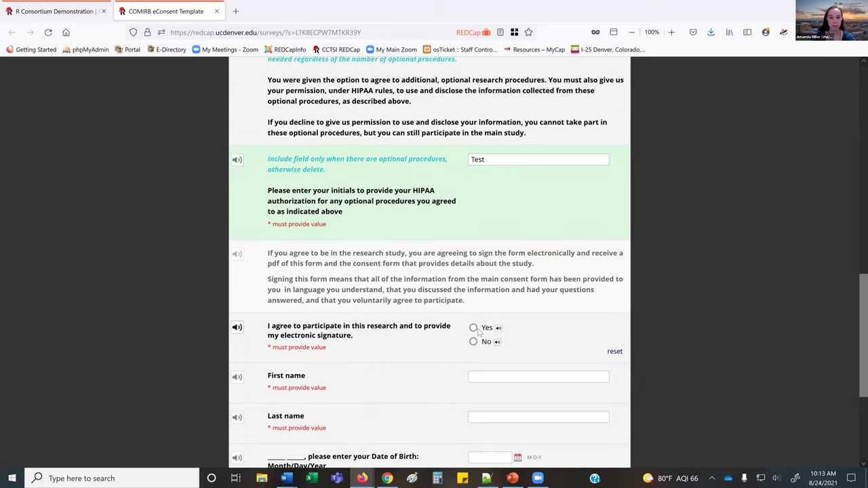
{"action": "left_click", "coordinate": [473, 327]}
{"action": "left_click", "coordinate": [495, 381]}
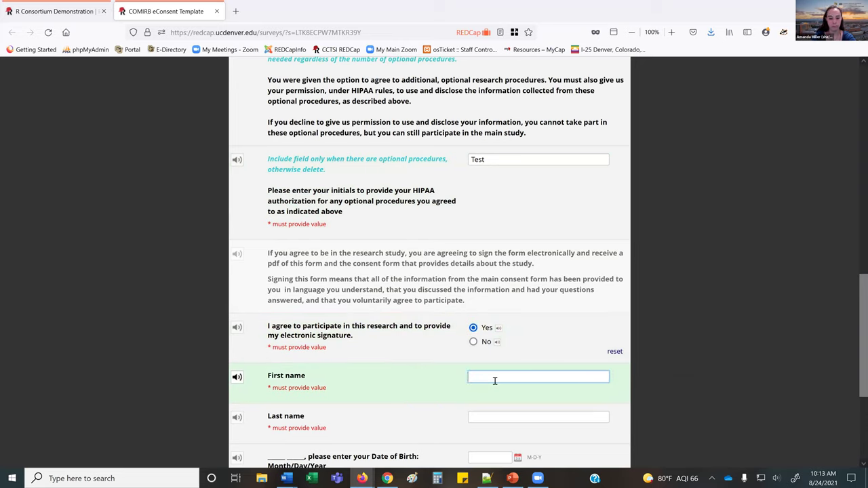
{"action": "type", "text": "John"}
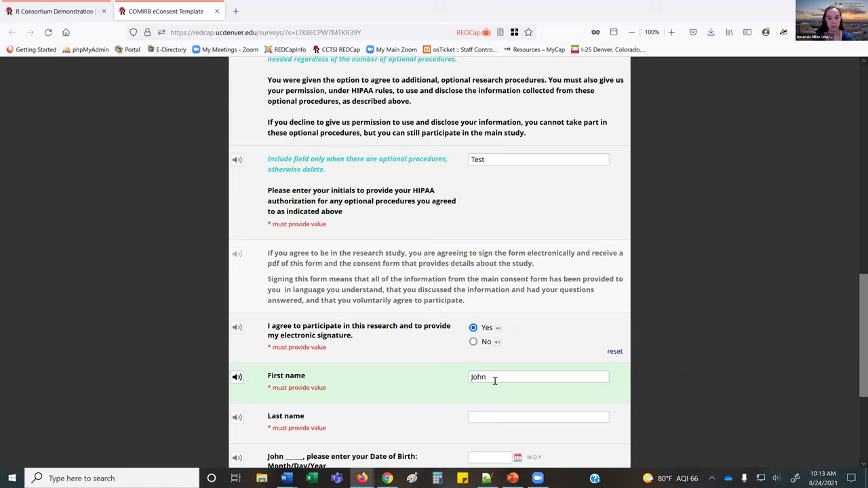
{"action": "left_click", "coordinate": [482, 416]}
{"action": "type", "text": "Doe"}
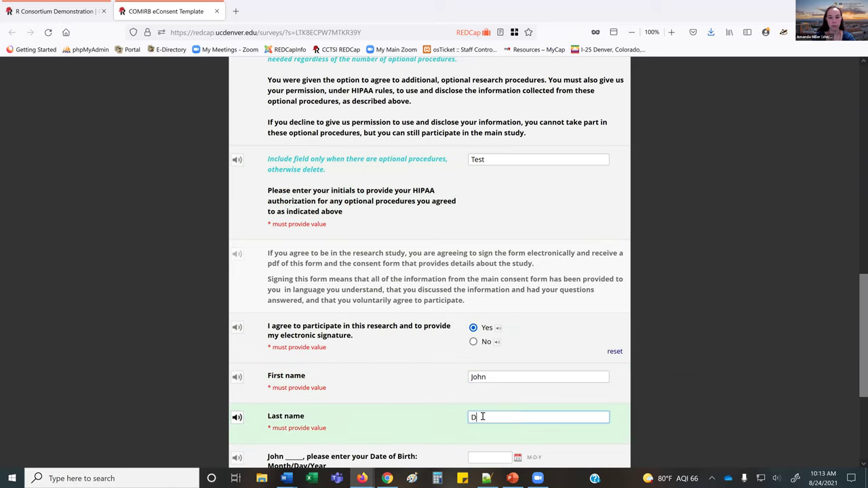
- Fill in the participant's date of birth and email address
{"action": "scroll", "coordinate": [484, 420], "scroll_direction": "down", "scroll_amount": 1}
{"action": "scroll", "coordinate": [484, 421], "scroll_direction": "down", "scroll_amount": 3}
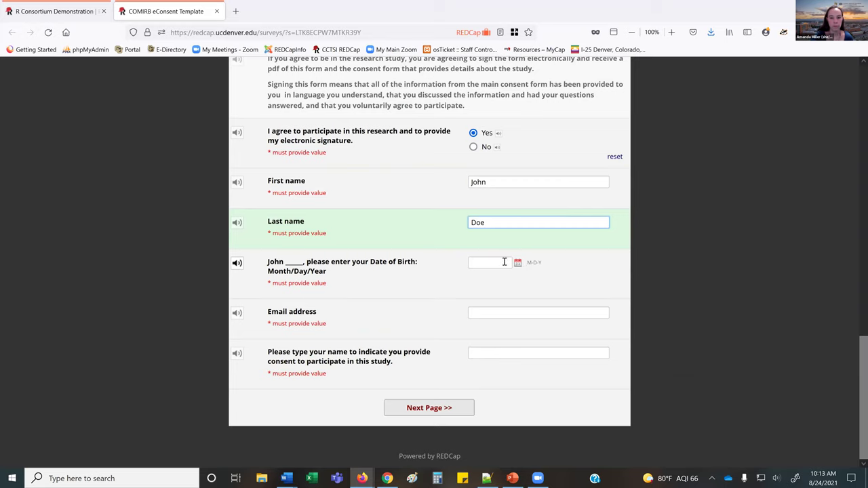
{"action": "left_click", "coordinate": [493, 262]}
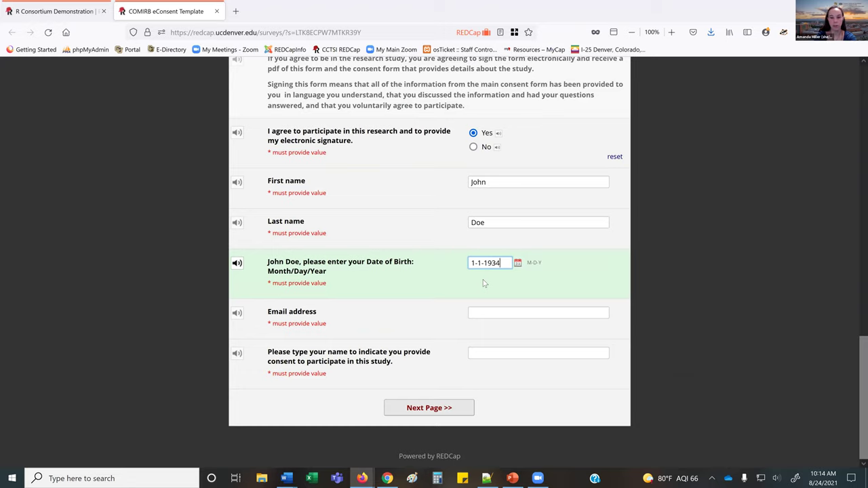
{"action": "key", "text": "Tab"}
{"action": "left_click", "coordinate": [483, 312]}
{"action": "type", "text": "t"}
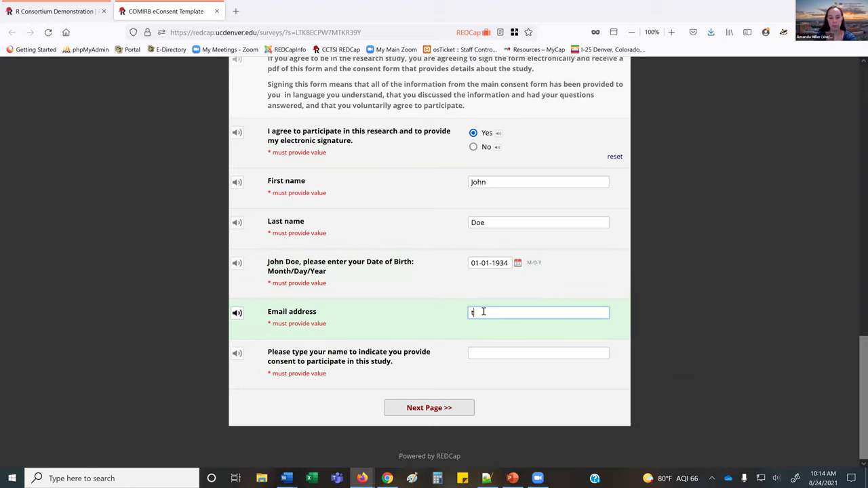
{"action": "type", "text": "est@test.test"}
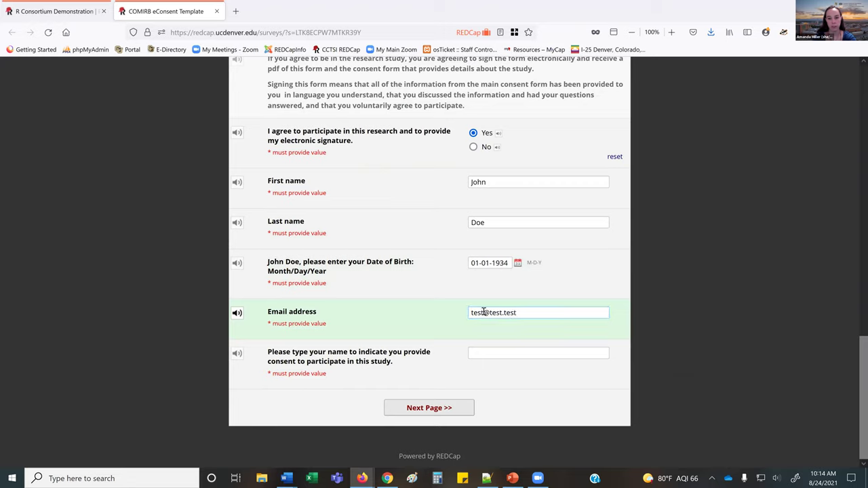
- Enter the participant's full name as consent to the study and continue to the survey's next page
{"action": "left_click", "coordinate": [498, 351]}
{"action": "type", "text": "J"}
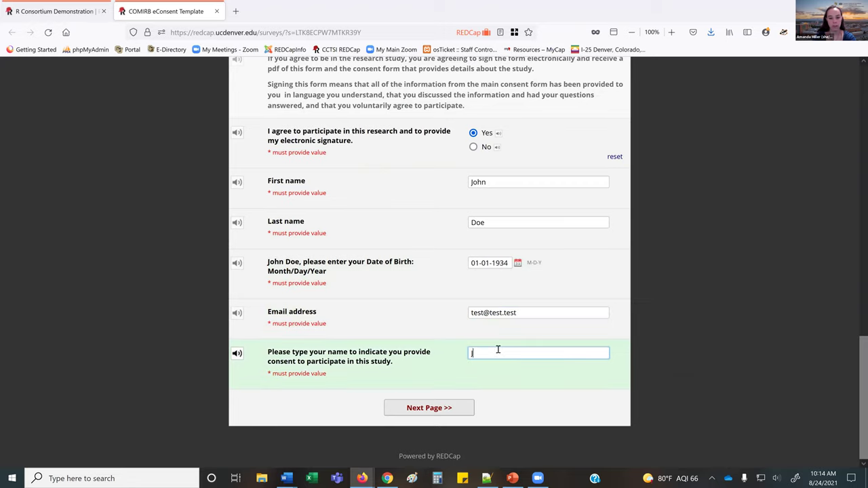
{"action": "type", "text": "ohn Doe"}
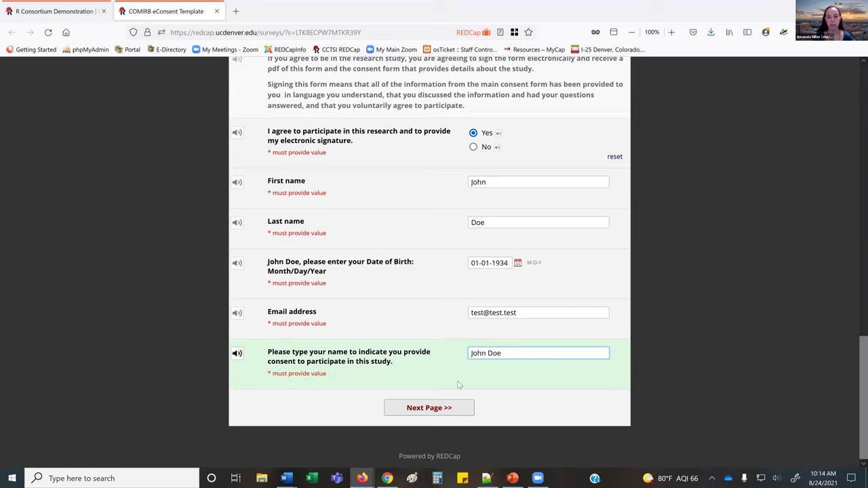
{"action": "left_click", "coordinate": [444, 408]}
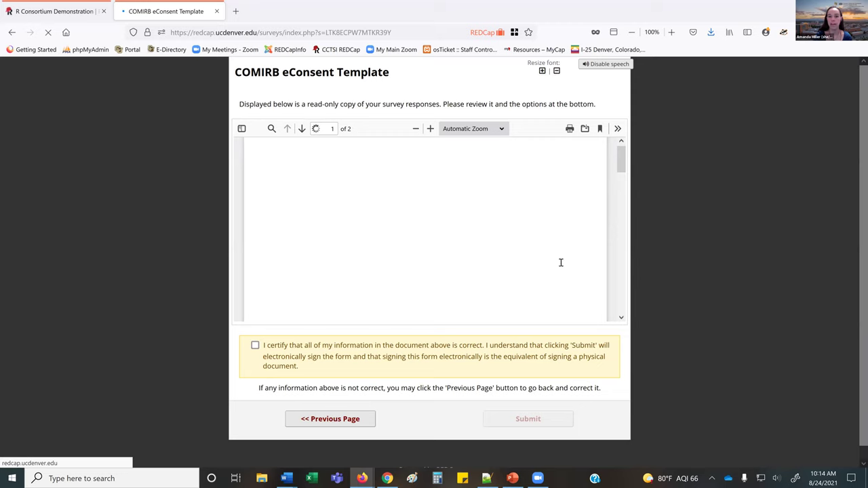
- Review the read-only PDF copy of the consent responses through its second page
{"action": "scroll", "coordinate": [560, 264], "scroll_direction": "down", "scroll_amount": 3}
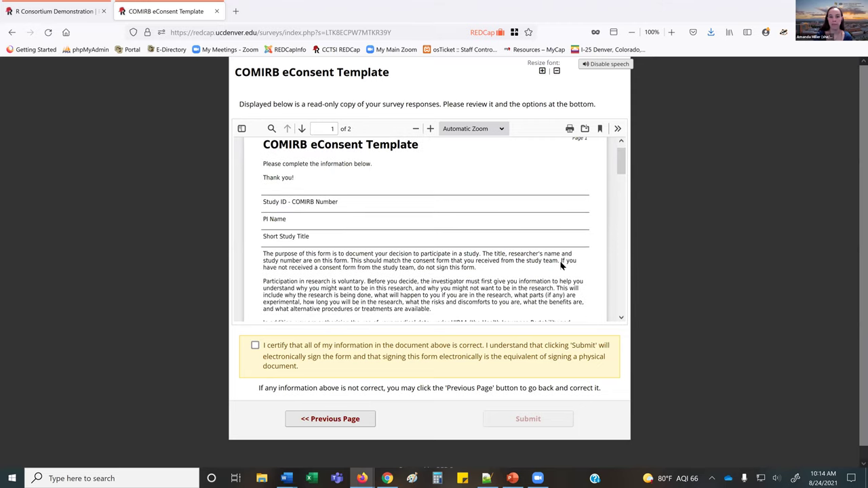
{"action": "scroll", "coordinate": [561, 264], "scroll_direction": "down", "scroll_amount": 15}
{"action": "scroll", "coordinate": [564, 225], "scroll_direction": "up", "scroll_amount": 4}
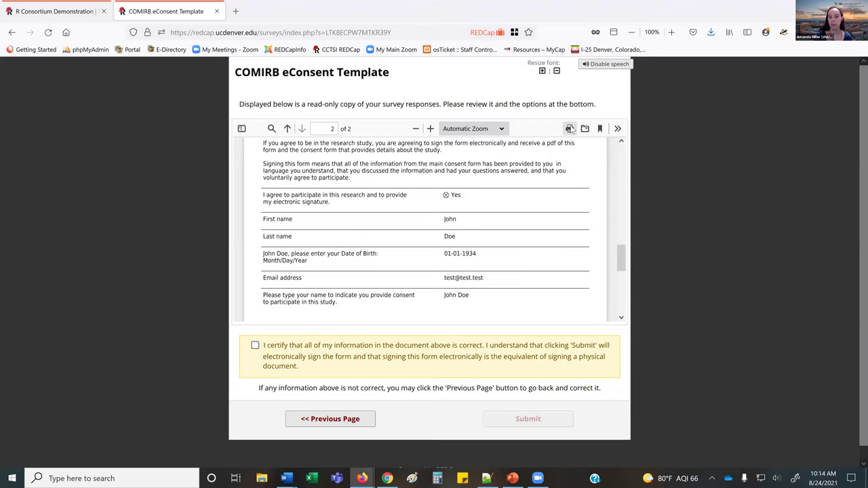
- Certify that all information in the consent document is correct and submit the eConsent
{"action": "scroll", "coordinate": [568, 132], "scroll_direction": "down", "scroll_amount": 2}
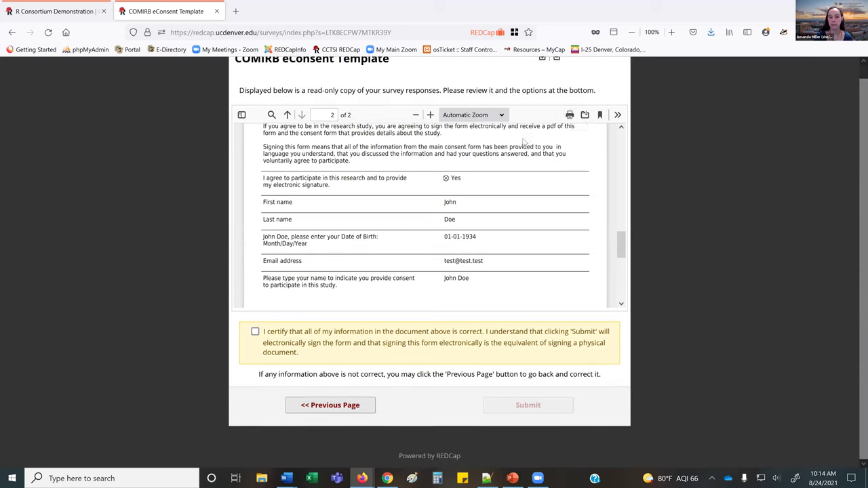
{"action": "left_click", "coordinate": [255, 332]}
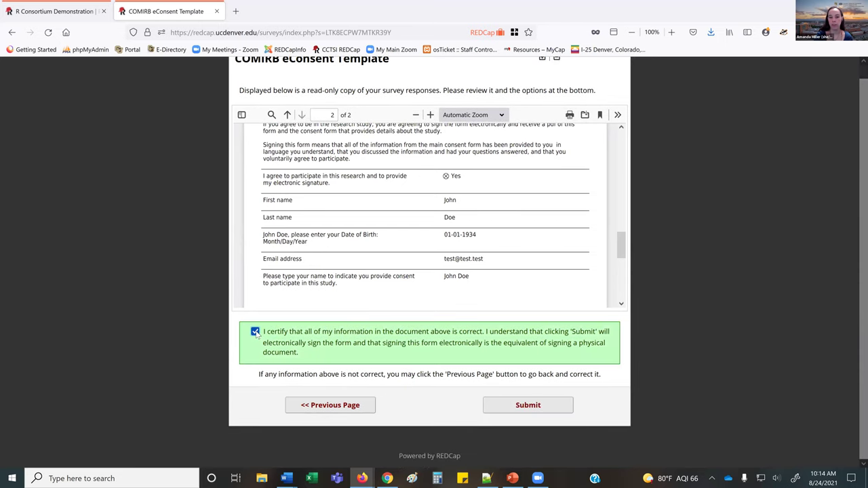
{"action": "left_click", "coordinate": [533, 404]}
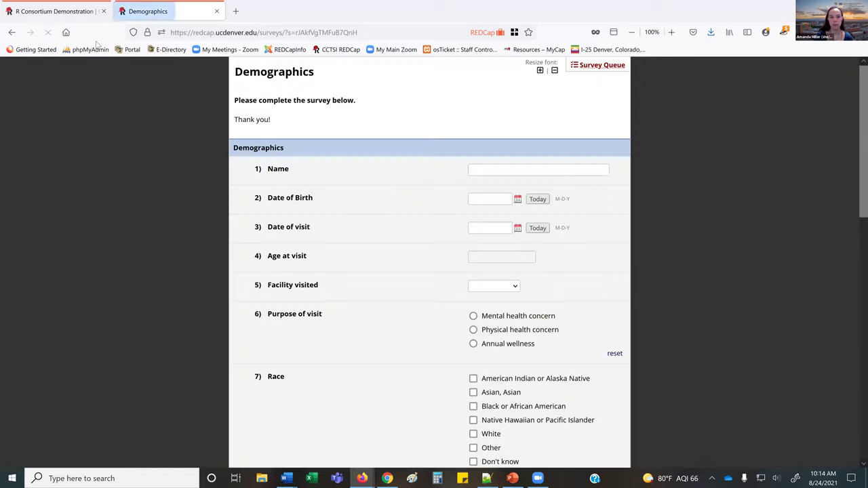
- Return to the R Consortium Demonstration project and view the PDF Survey Archive in its File Repository
{"action": "left_click", "coordinate": [65, 5]}
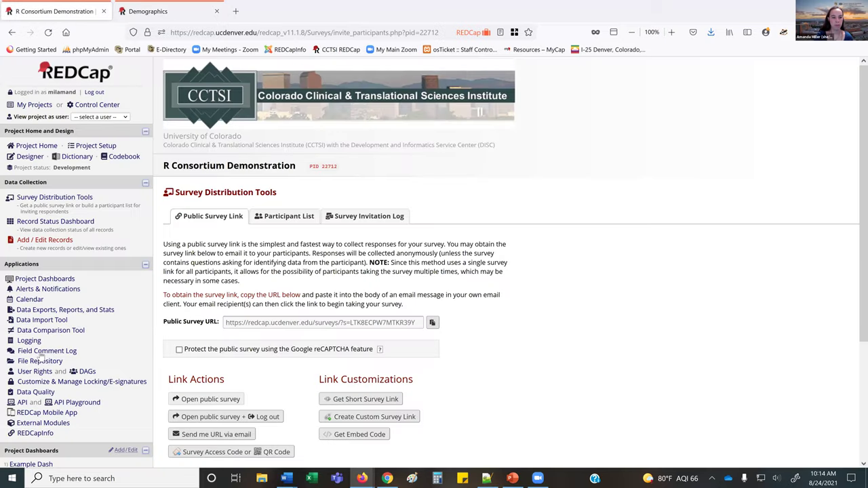
{"action": "left_click", "coordinate": [40, 360]}
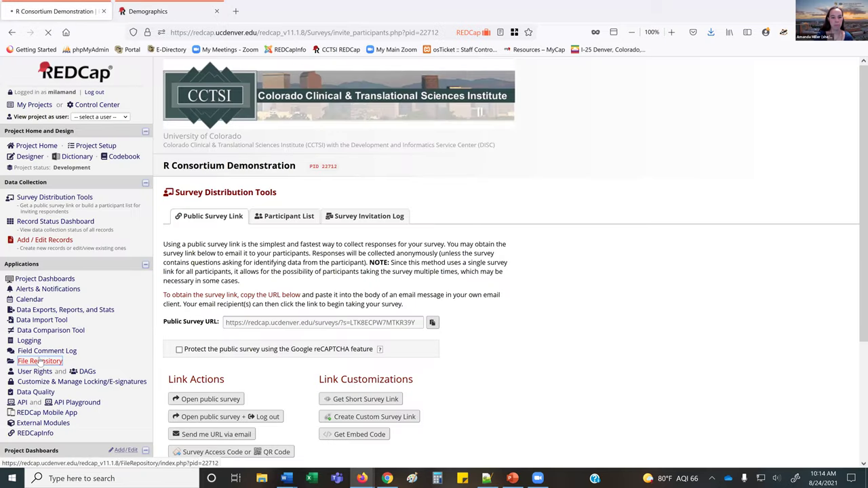
{"action": "scroll", "coordinate": [315, 335], "scroll_direction": "down", "scroll_amount": 1}
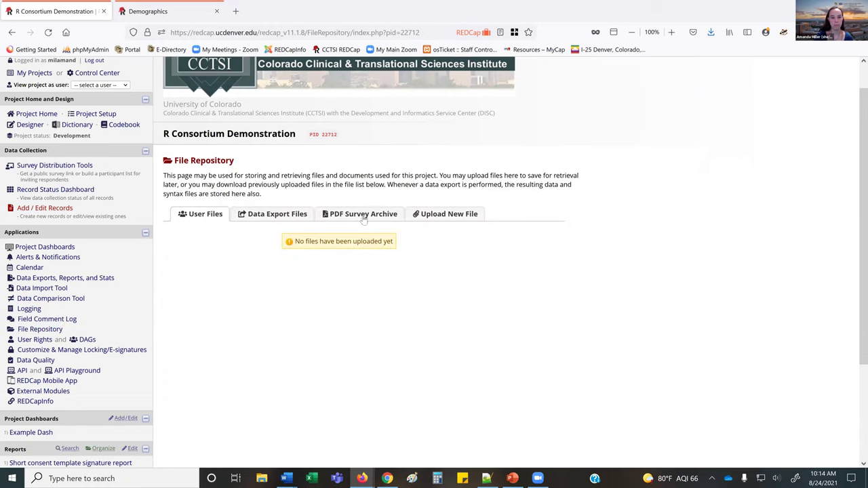
{"action": "left_click", "coordinate": [363, 215]}
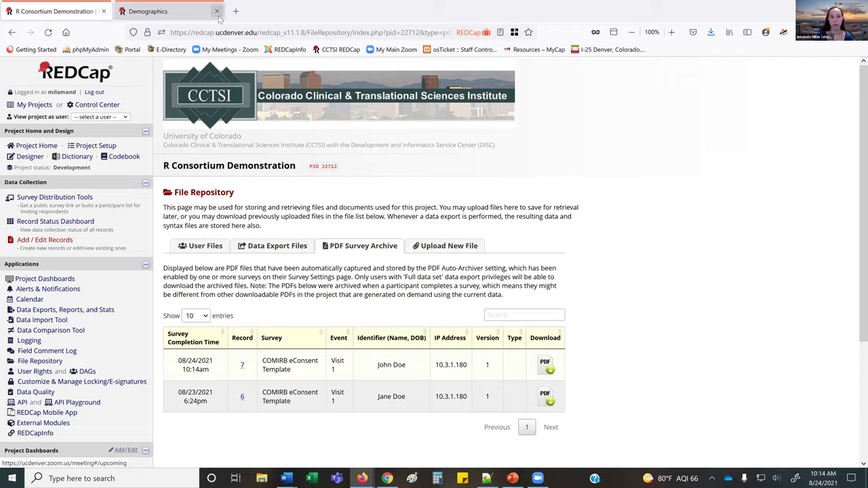
- Return to the Demographics survey and fill in the participant's name and date of birth
{"action": "left_click", "coordinate": [148, 12]}
{"action": "left_click", "coordinate": [509, 172]}
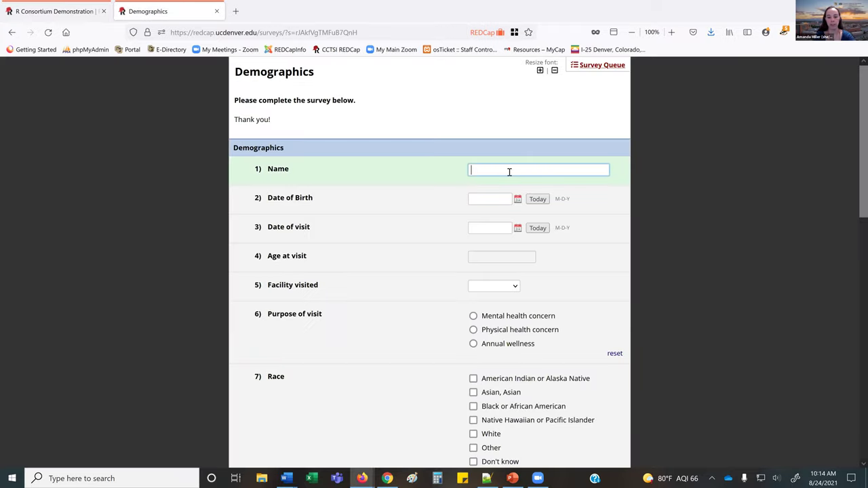
{"action": "type", "text": "John Doe"}
{"action": "key", "text": "Tab"}
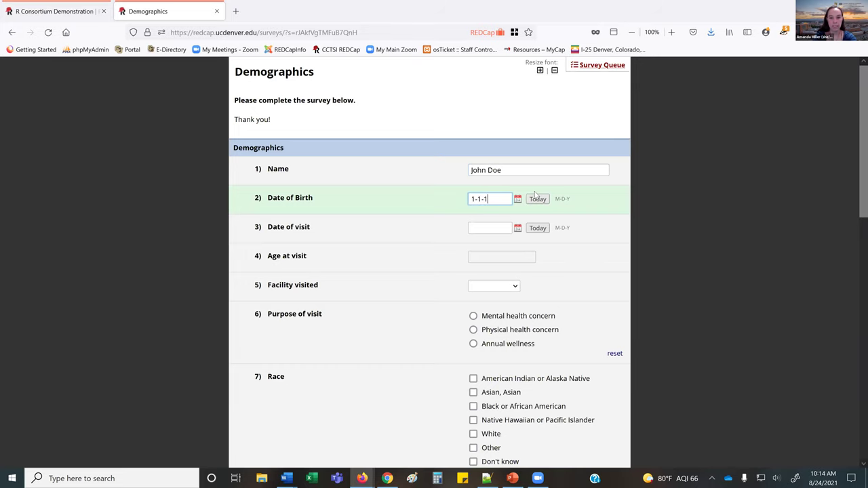
{"action": "type", "text": "1-1-1900"}
{"action": "key", "text": "Tab"}
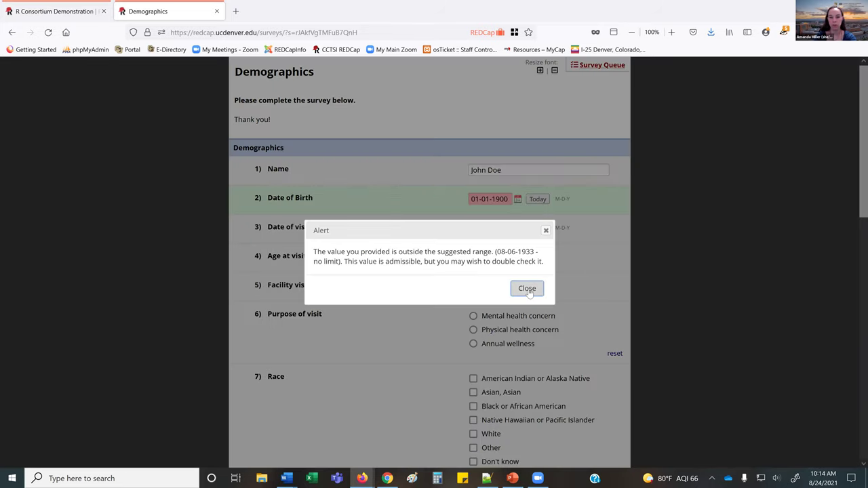
- Dismiss the range alert and correct the year in the participant's date of birth
{"action": "left_click", "coordinate": [528, 289]}
{"action": "left_click", "coordinate": [508, 202]}
{"action": "key", "text": "BackSpace"}
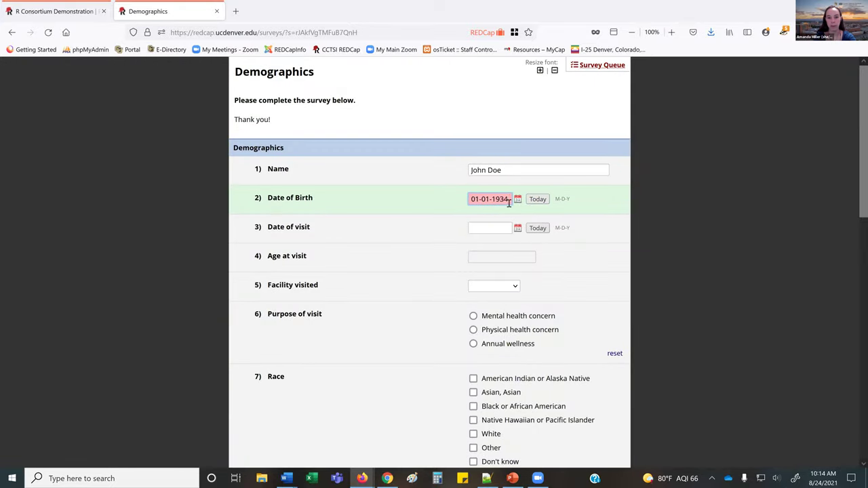
{"action": "key", "text": "Tab"}
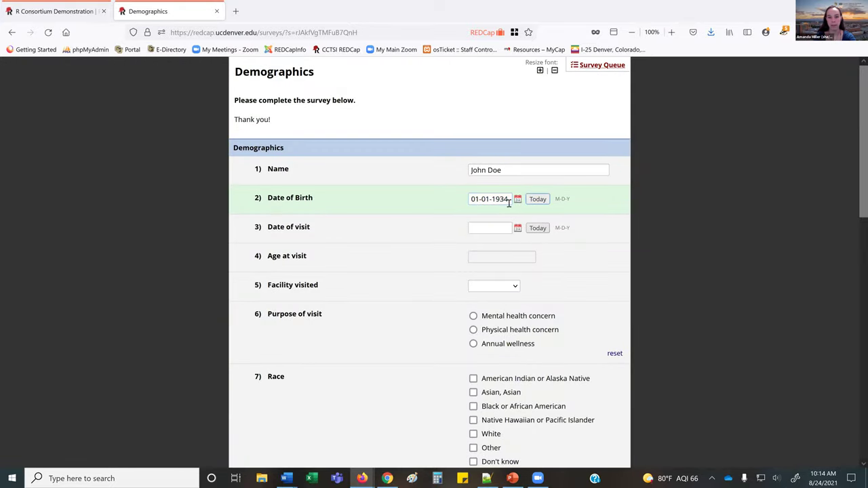
- Set the date of visit to today, the facility visited to GP and the purpose of visit to Mental health concern
{"action": "left_click", "coordinate": [537, 228]}
{"action": "left_click", "coordinate": [503, 288]}
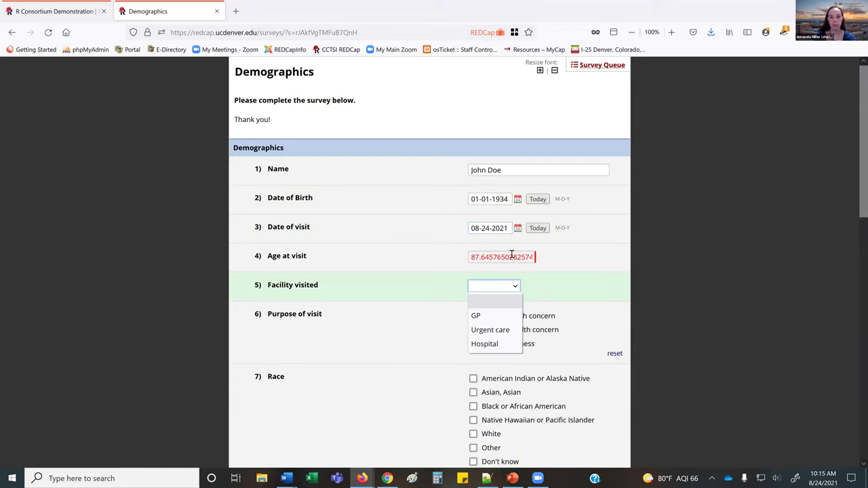
{"action": "left_click", "coordinate": [489, 318]}
{"action": "left_click", "coordinate": [489, 320]}
- Select Black or African American and Native Hawaiian or Pacific Islander as race, and replace both with Don't know
{"action": "scroll", "coordinate": [478, 196], "scroll_direction": "down", "scroll_amount": 3}
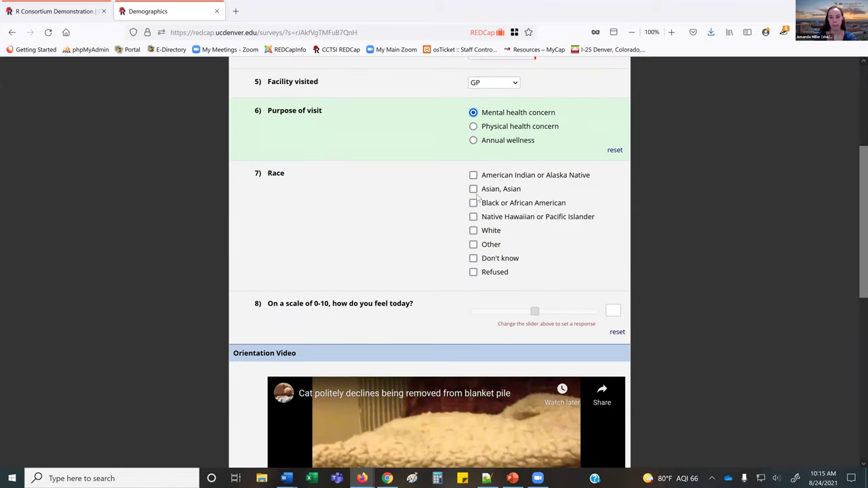
{"action": "left_click", "coordinate": [474, 204]}
{"action": "left_click", "coordinate": [473, 217]}
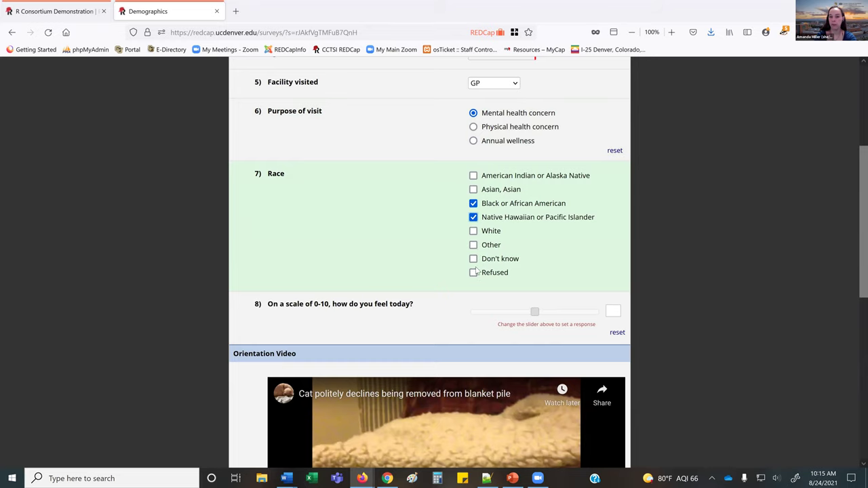
{"action": "left_click", "coordinate": [473, 259]}
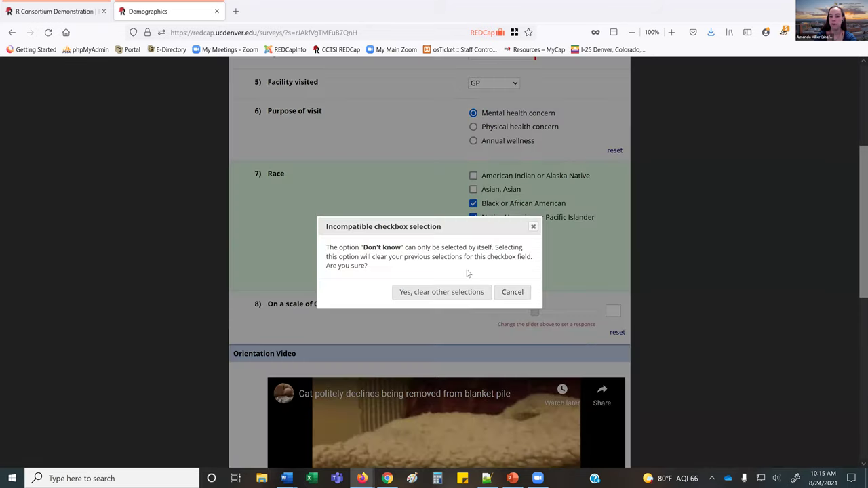
{"action": "left_click", "coordinate": [457, 293]}
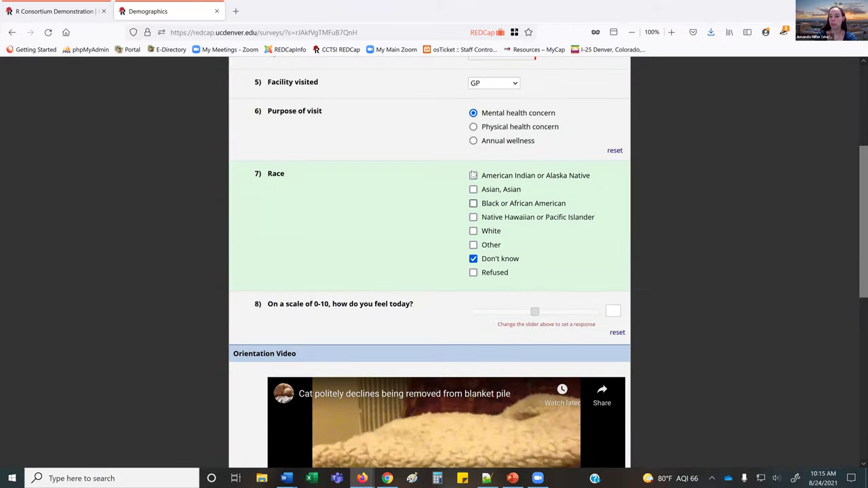
- Rate today's feeling as 7 and answer the cat video questions: cute Not very, comfortable Very, warm A Lot
{"action": "scroll", "coordinate": [487, 247], "scroll_direction": "down", "scroll_amount": 2}
{"action": "left_click_drag", "start_coordinate": [530, 243], "coordinate": [561, 242]}
{"action": "scroll", "coordinate": [562, 244], "scroll_direction": "down", "scroll_amount": 5}
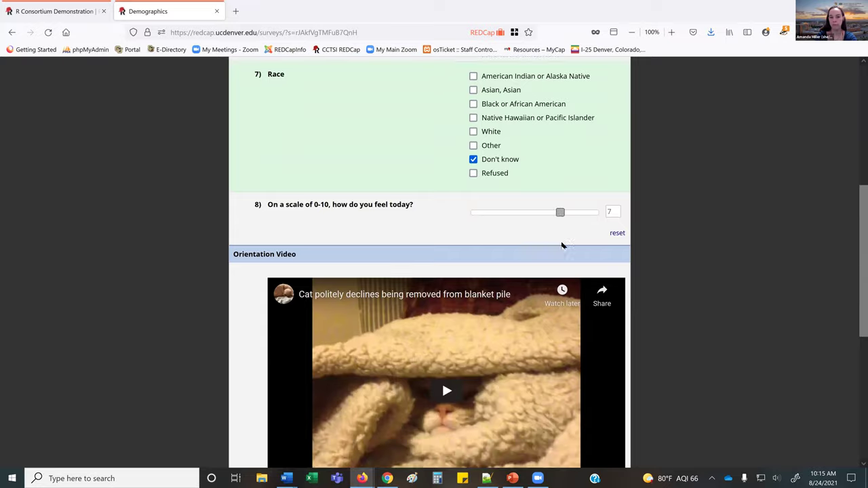
{"action": "left_click", "coordinate": [461, 248]}
{"action": "left_click", "coordinate": [557, 268]}
{"action": "left_click", "coordinate": [604, 290]}
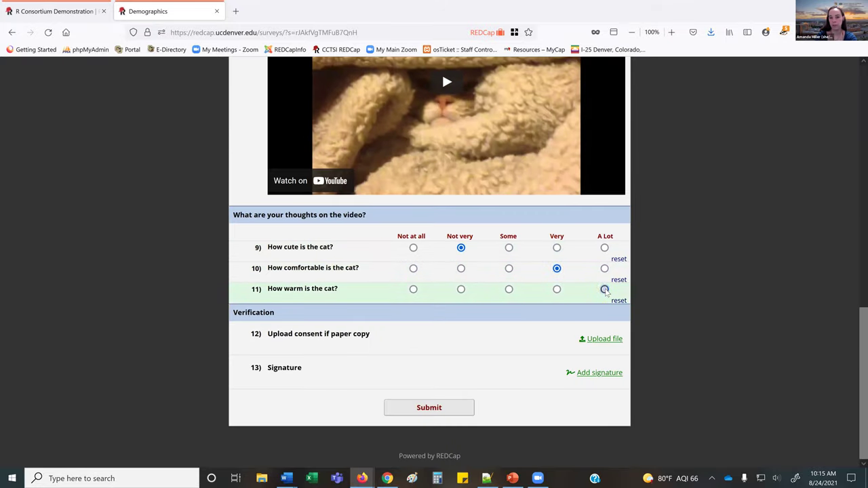
- Draw a simple line as the signature in the Verification section and save it
{"action": "left_click", "coordinate": [593, 373]}
{"action": "left_click_drag", "start_coordinate": [381, 247], "coordinate": [492, 246]}
{"action": "left_click", "coordinate": [356, 313]}
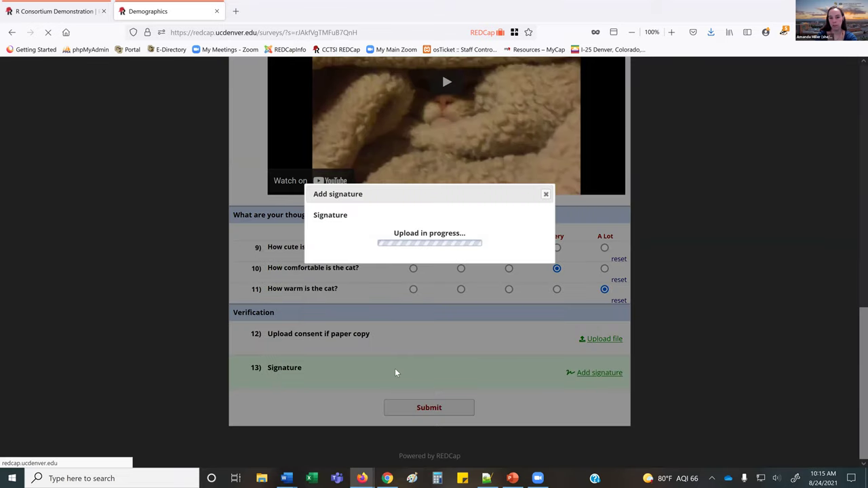
- Submit the Demographics survey and close the survey page
{"action": "scroll", "coordinate": [430, 398], "scroll_direction": "down", "scroll_amount": 1}
{"action": "left_click", "coordinate": [427, 414]}
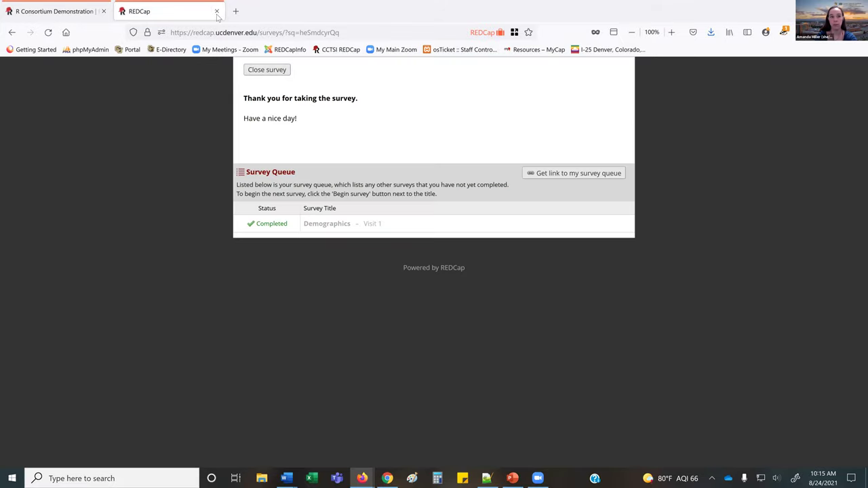
{"action": "key", "text": "ctrl+w"}
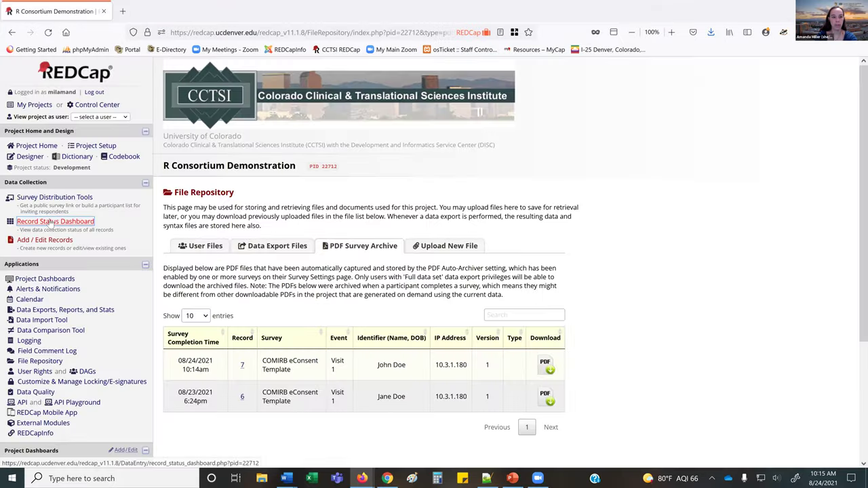
- Open record 7's Visit 1 Demographics form from the Record Status Dashboard and review the submitted responses
{"action": "left_click", "coordinate": [52, 222]}
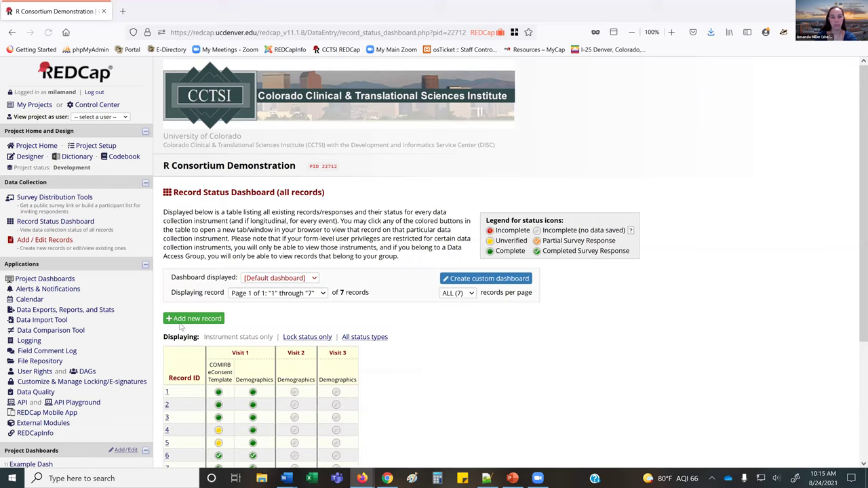
{"action": "scroll", "coordinate": [273, 310], "scroll_direction": "down", "scroll_amount": 2}
{"action": "scroll", "coordinate": [231, 312], "scroll_direction": "down", "scroll_amount": 3}
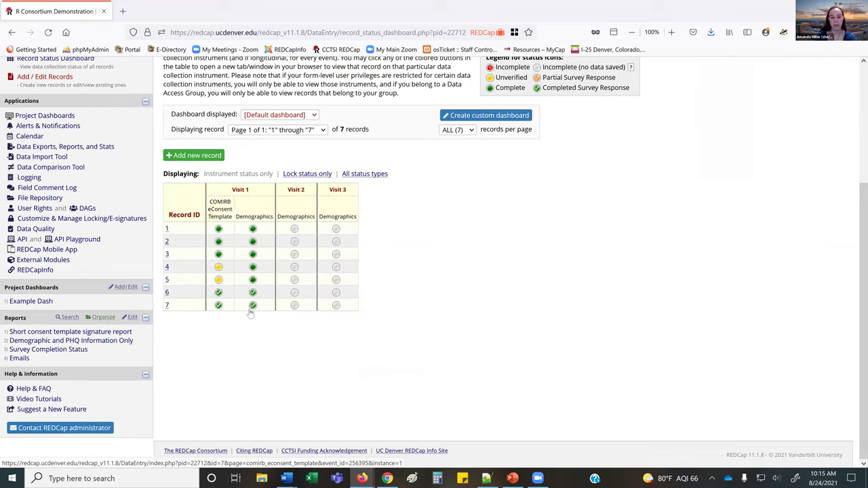
{"action": "left_click", "coordinate": [252, 307]}
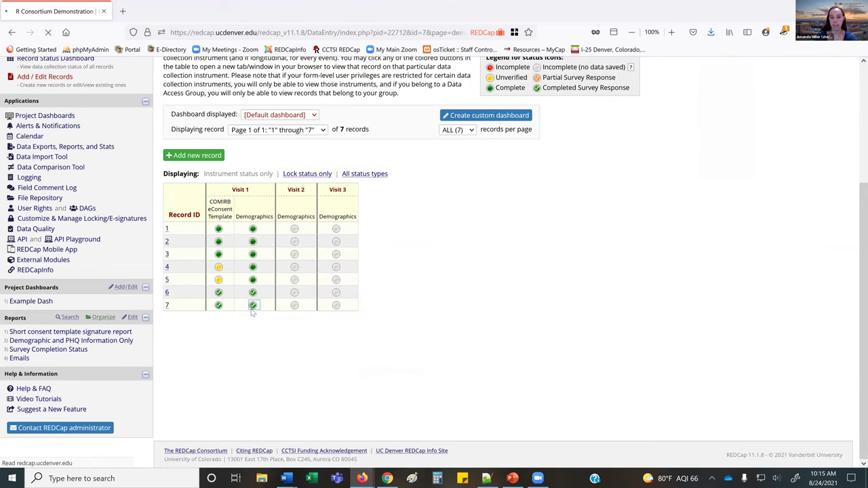
{"action": "scroll", "coordinate": [252, 311], "scroll_direction": "down", "scroll_amount": 15}
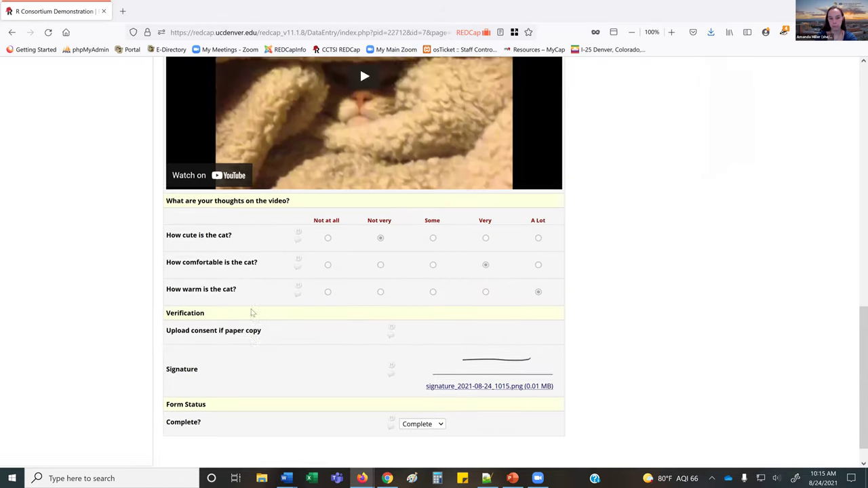
{"action": "scroll", "coordinate": [251, 312], "scroll_direction": "up", "scroll_amount": 15}
{"action": "scroll", "coordinate": [251, 312], "scroll_direction": "down", "scroll_amount": 3}
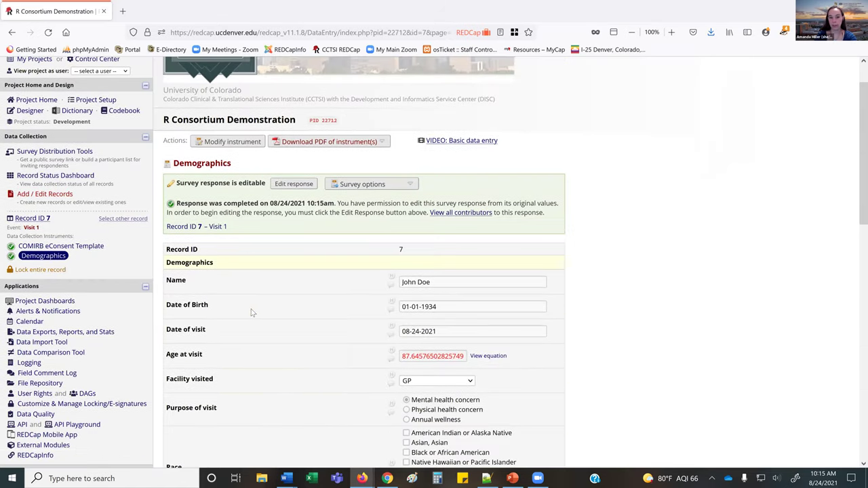
- View the data history of the Race field for record 7 and close it
{"action": "scroll", "coordinate": [391, 290], "scroll_direction": "down", "scroll_amount": 3}
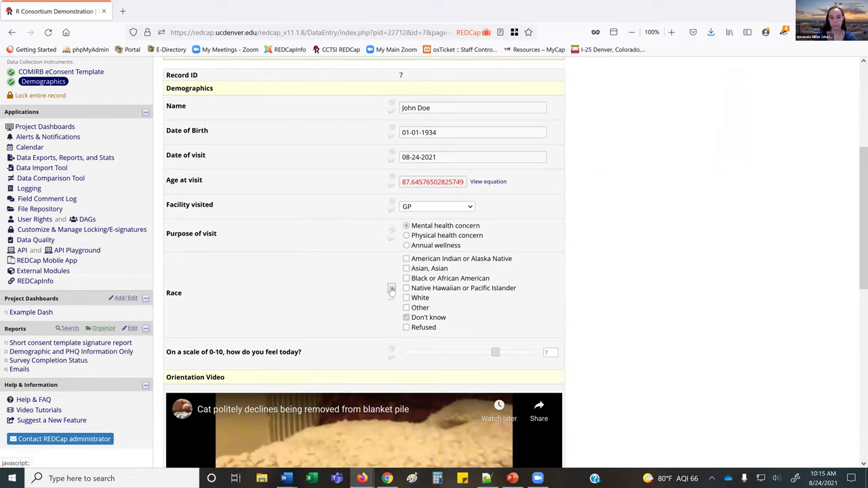
{"action": "left_click", "coordinate": [389, 290]}
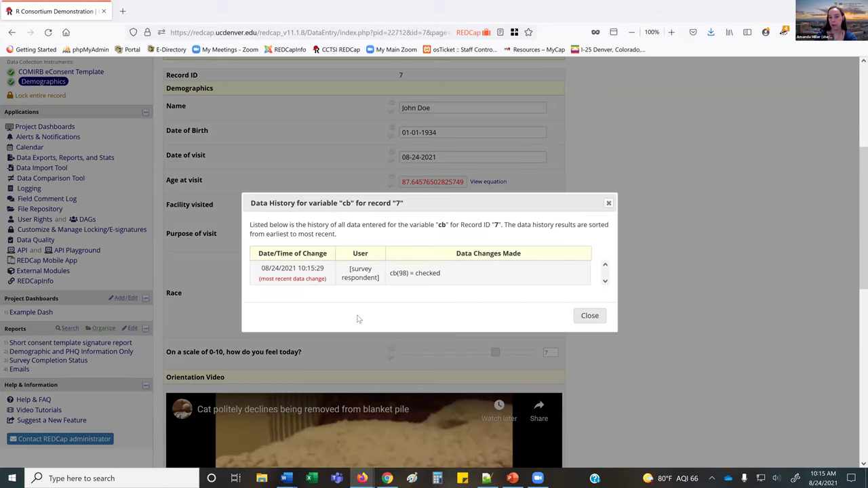
{"action": "left_click", "coordinate": [589, 317]}
- Add the comment "Test" to the Race field's comment log
{"action": "scroll", "coordinate": [589, 322], "scroll_direction": "down", "scroll_amount": 3}
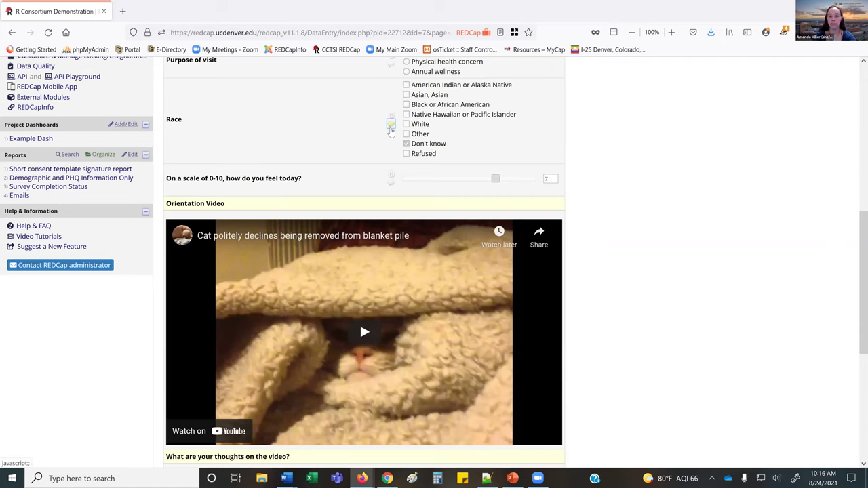
{"action": "left_click", "coordinate": [391, 126]}
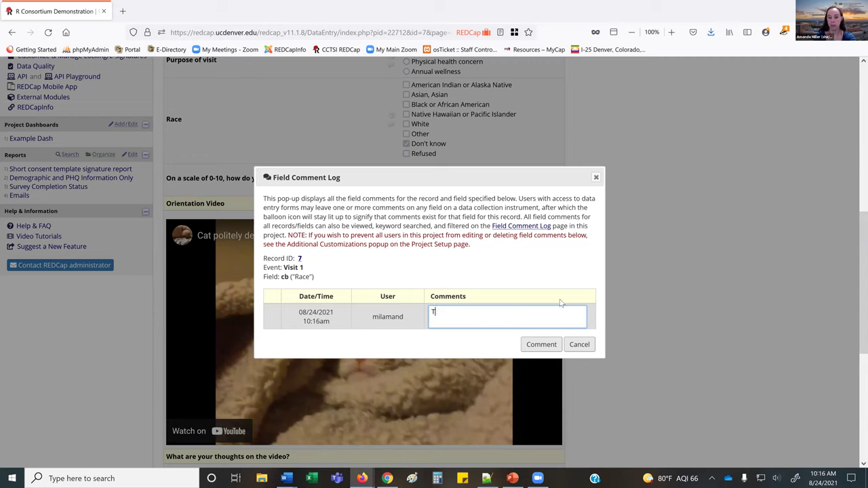
{"action": "left_click", "coordinate": [541, 344]}
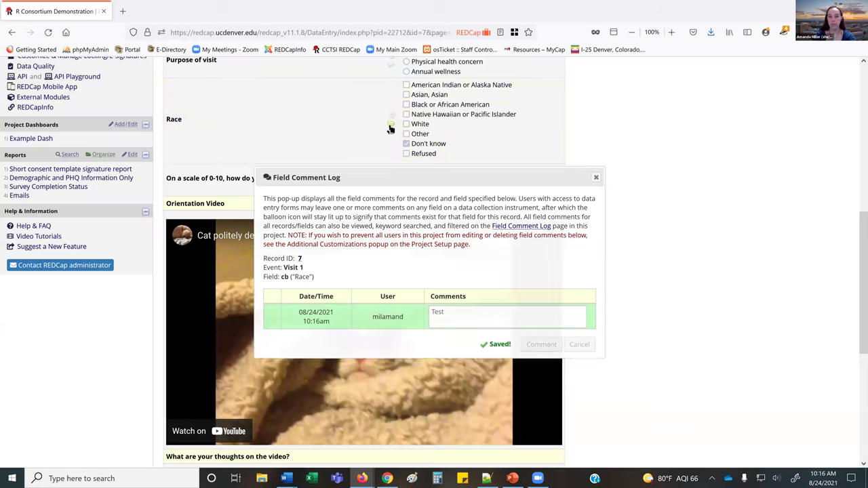
- View the project-wide Field Comment Log and go back to record 7's Demographics form
{"action": "scroll", "coordinate": [390, 129], "scroll_direction": "up", "scroll_amount": 2}
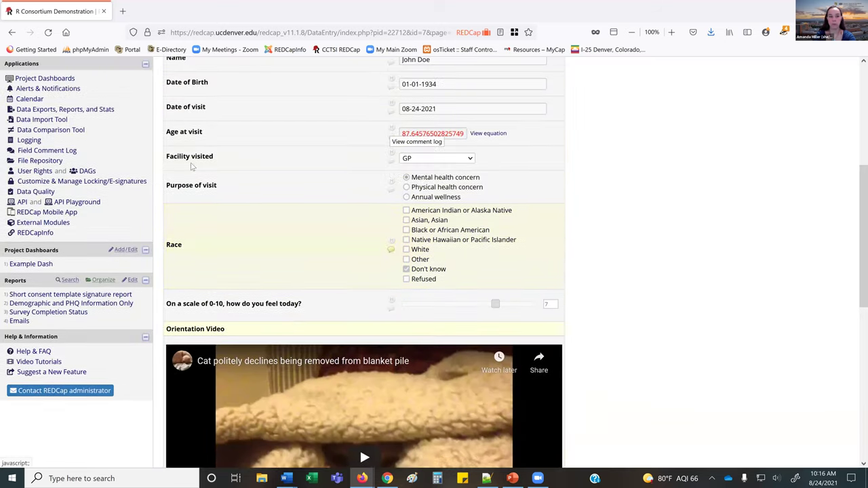
{"action": "scroll", "coordinate": [192, 166], "scroll_direction": "up", "scroll_amount": 3}
{"action": "left_click", "coordinate": [53, 241]}
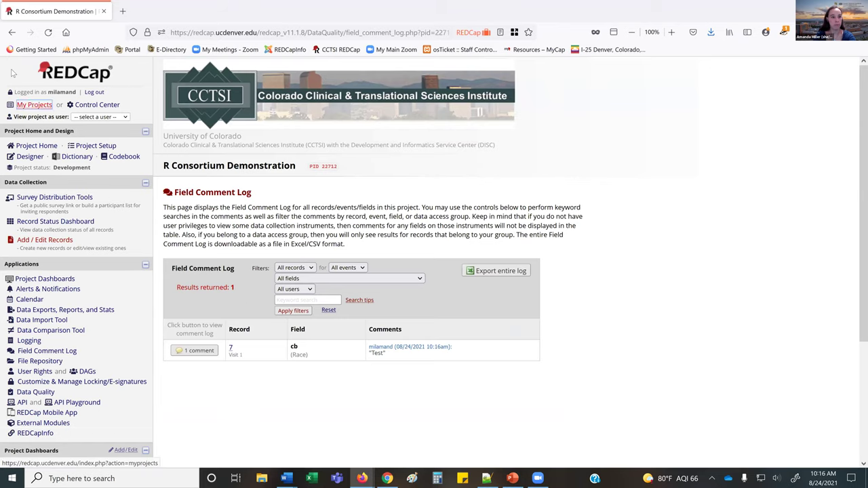
{"action": "left_click", "coordinate": [12, 33]}
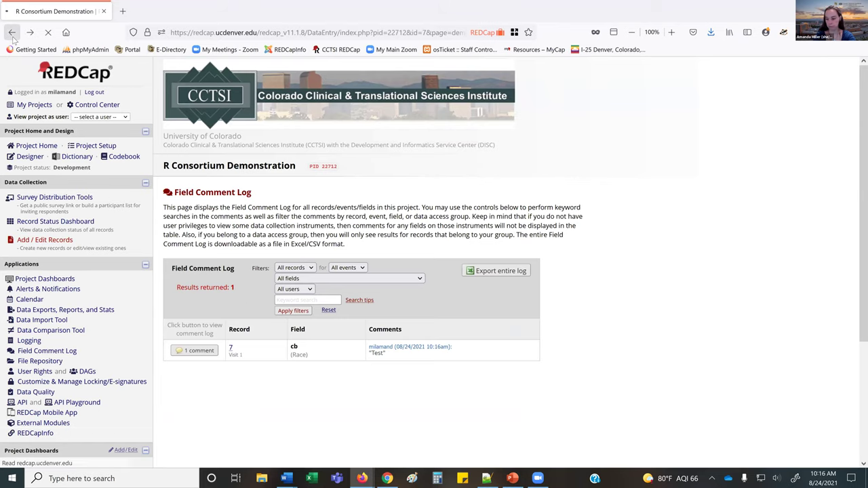
- Open the Online Designer and check the Patient Health Questionnaire's automated invitation events, closing the list again
{"action": "scroll", "coordinate": [46, 128], "scroll_direction": "up", "scroll_amount": 3}
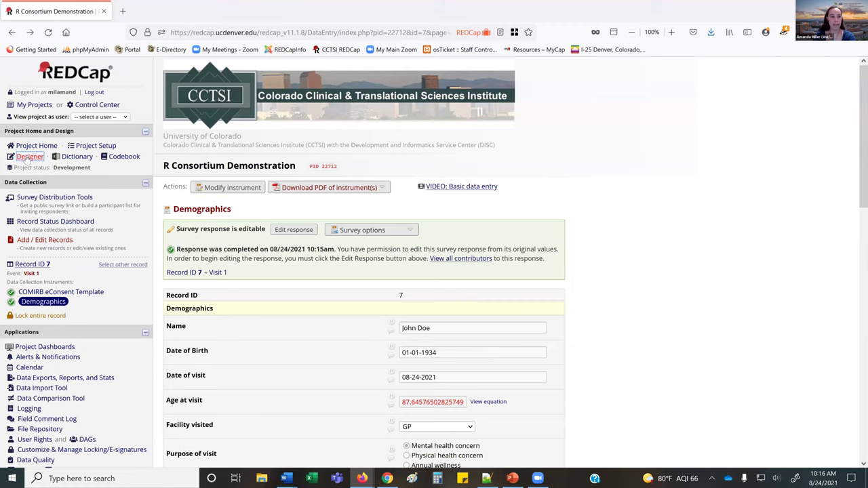
{"action": "left_click", "coordinate": [29, 157]}
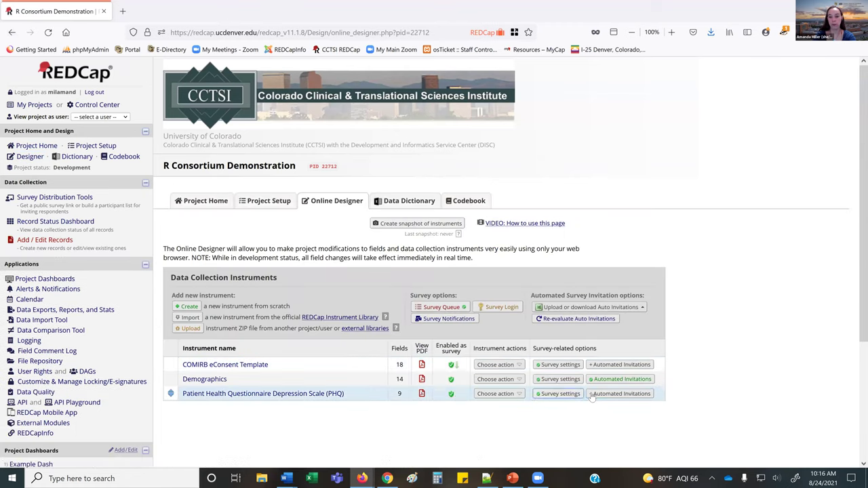
{"action": "left_click", "coordinate": [592, 395]}
{"action": "scroll", "coordinate": [552, 342], "scroll_direction": "down", "scroll_amount": 4}
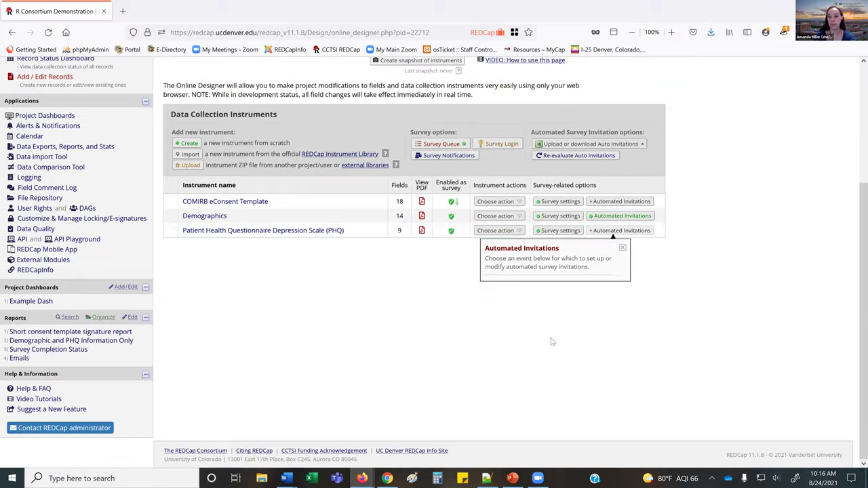
{"action": "left_click", "coordinate": [622, 248]}
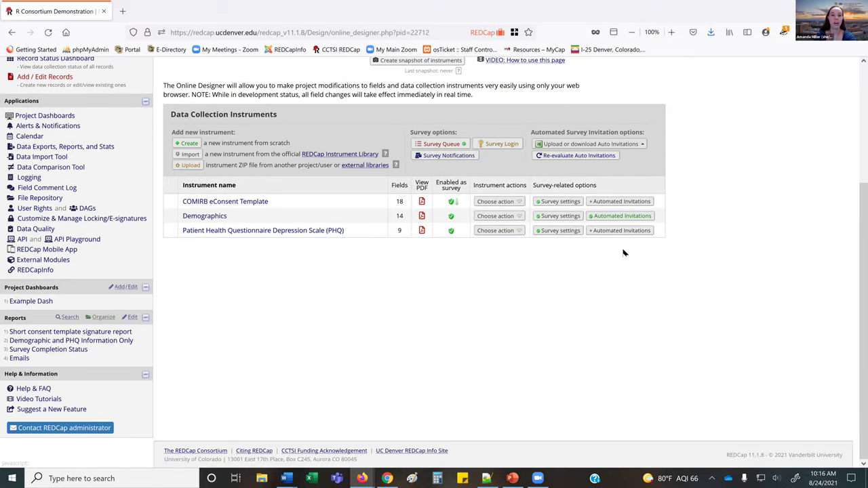
- Review the events defined for the project from its setup page
{"action": "scroll", "coordinate": [337, 167], "scroll_direction": "up", "scroll_amount": 4}
{"action": "left_click", "coordinate": [273, 201]}
{"action": "scroll", "coordinate": [285, 271], "scroll_direction": "down", "scroll_amount": 1}
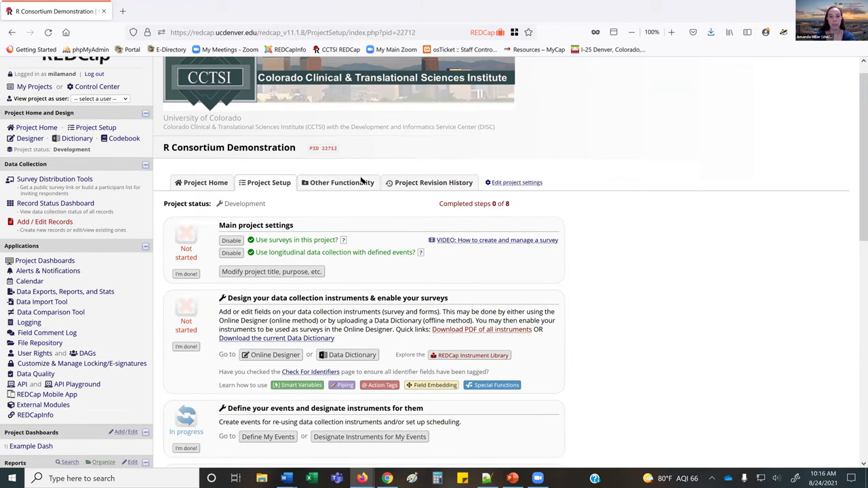
{"action": "scroll", "coordinate": [261, 161], "scroll_direction": "down", "scroll_amount": 2}
{"action": "scroll", "coordinate": [261, 161], "scroll_direction": "down", "scroll_amount": 2}
{"action": "left_click", "coordinate": [261, 159]}
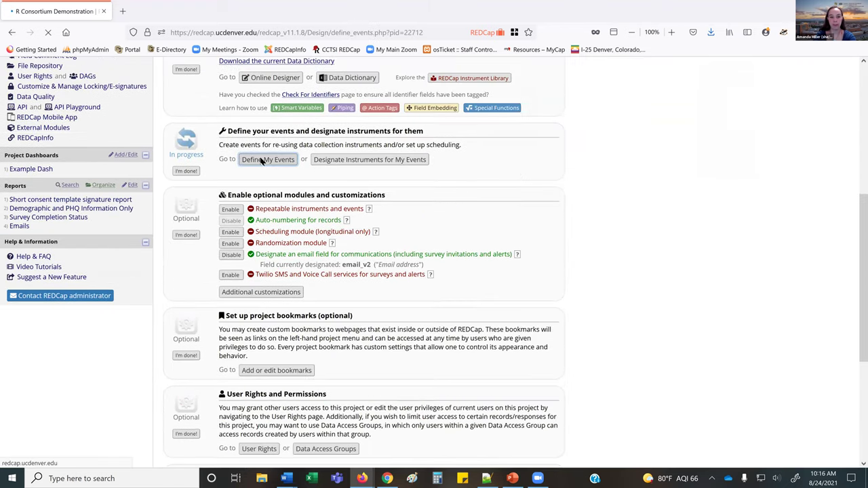
{"action": "scroll", "coordinate": [356, 164], "scroll_direction": "down", "scroll_amount": 3}
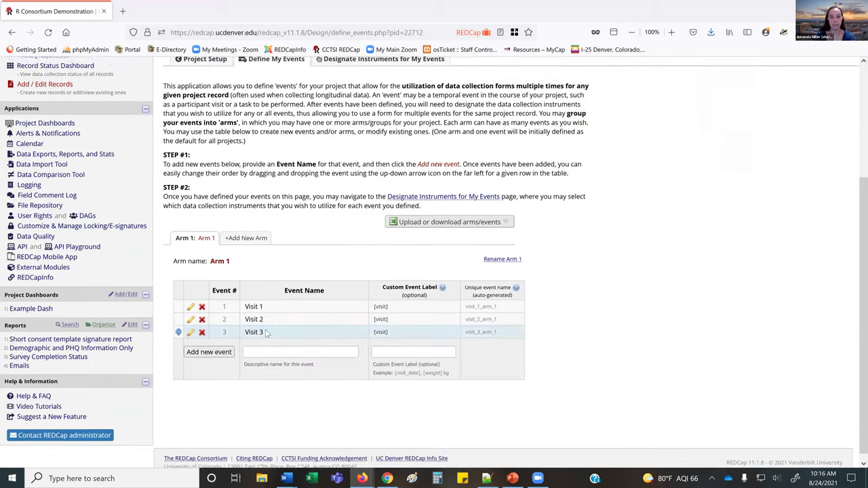
{"action": "scroll", "coordinate": [356, 164], "scroll_direction": "up", "scroll_amount": 2}
- Designate the Patient Health Questionnaire Depression Scale (PHQ) for Visit 1, Visit 2 and Visit 3 and save the mapping
{"action": "left_click", "coordinate": [357, 155]}
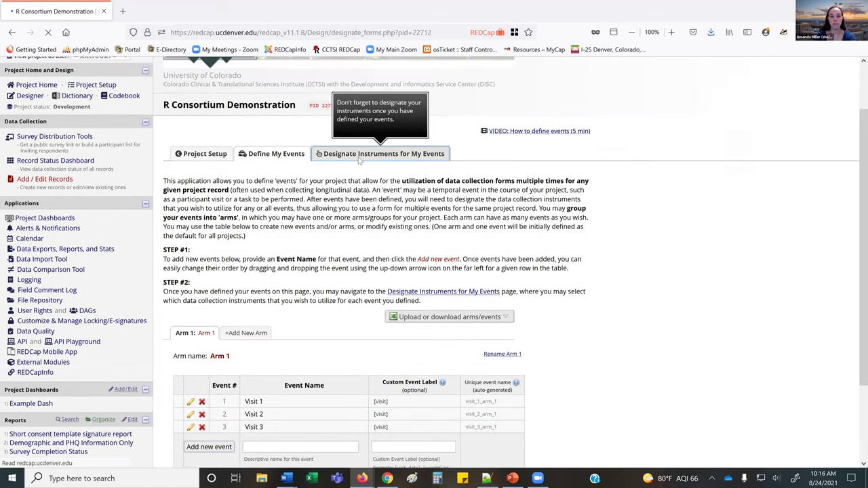
{"action": "scroll", "coordinate": [213, 147], "scroll_direction": "down", "scroll_amount": 2}
{"action": "left_click", "coordinate": [184, 154]}
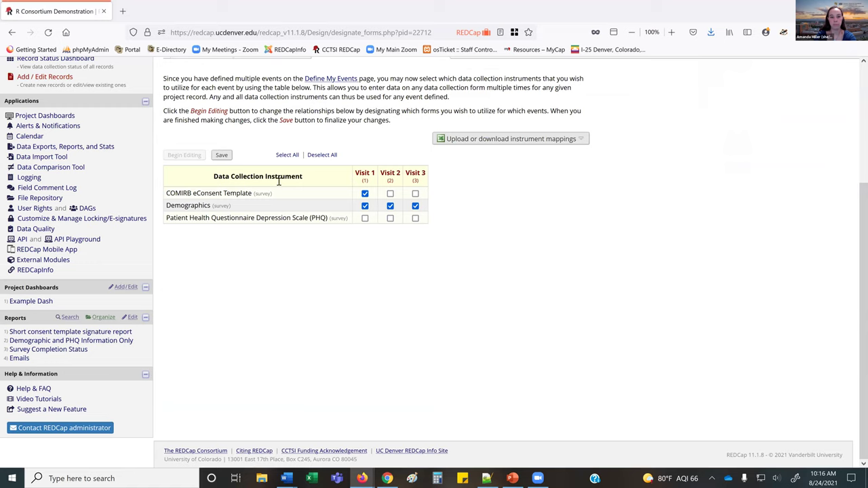
{"action": "left_click", "coordinate": [365, 218]}
{"action": "left_click", "coordinate": [390, 218]}
{"action": "left_click", "coordinate": [415, 219]}
{"action": "left_click", "coordinate": [223, 155]}
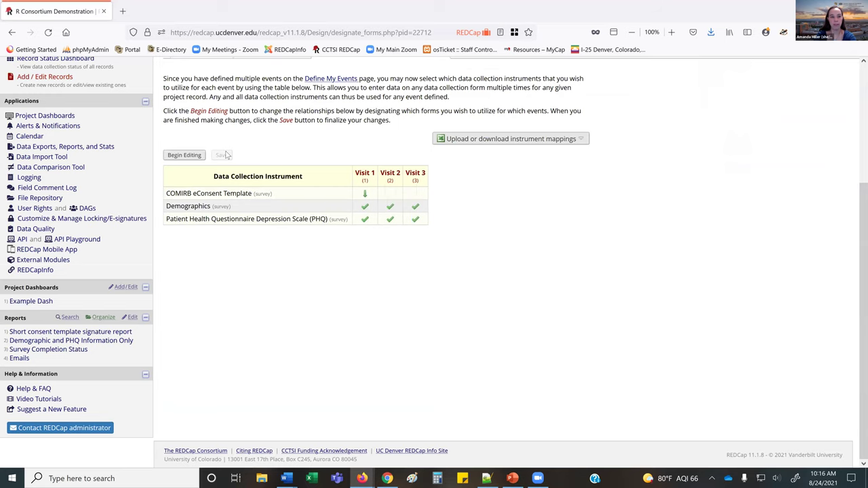
- Start the PHQ survey's automated invitation for Visit 1 in the Online Designer, with the subject "Test"
{"action": "scroll", "coordinate": [61, 193], "scroll_direction": "up", "scroll_amount": 1}
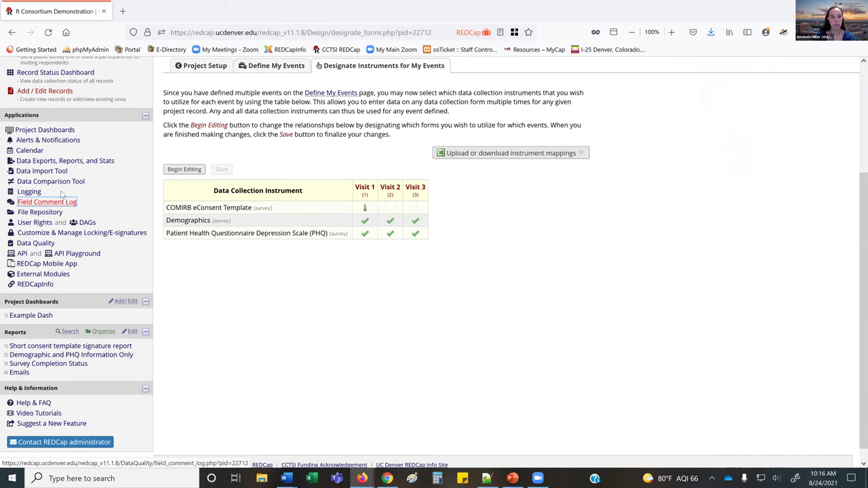
{"action": "scroll", "coordinate": [38, 166], "scroll_direction": "up", "scroll_amount": 3}
{"action": "left_click", "coordinate": [31, 158]}
{"action": "scroll", "coordinate": [542, 257], "scroll_direction": "down", "scroll_amount": 3}
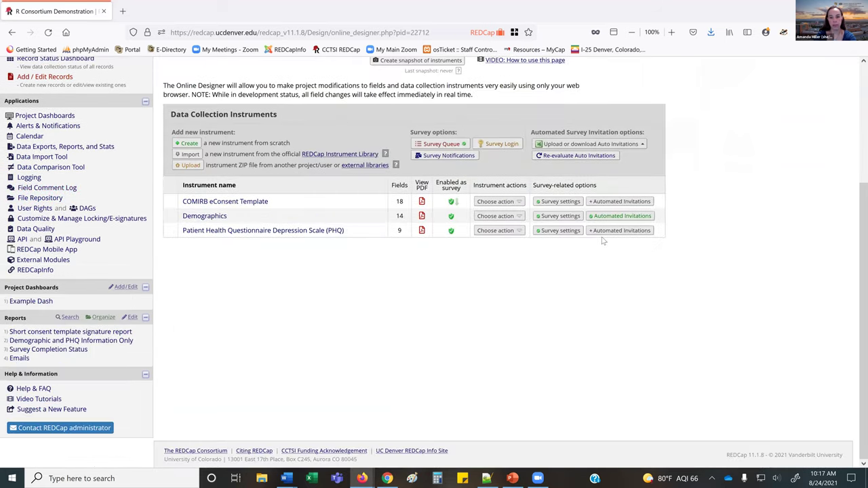
{"action": "left_click", "coordinate": [603, 230]}
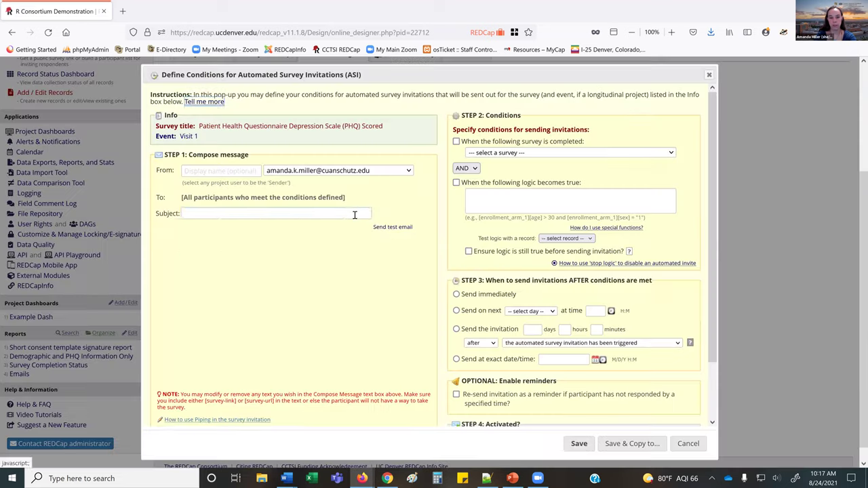
{"action": "left_click", "coordinate": [354, 215]}
{"action": "type", "text": "Test"}
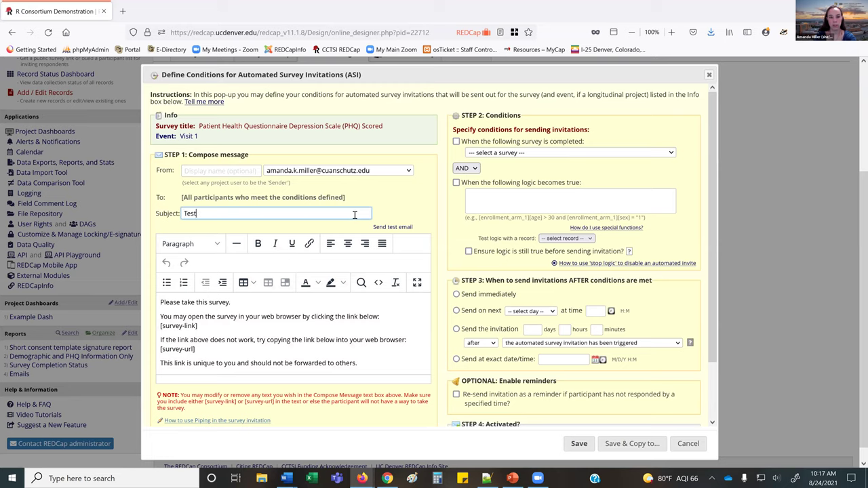
- Trigger the invitation on completion of the Visit 1 "COMIRB eConsent Template" survey and send it 7 days after triggering
{"action": "left_click", "coordinate": [501, 155]}
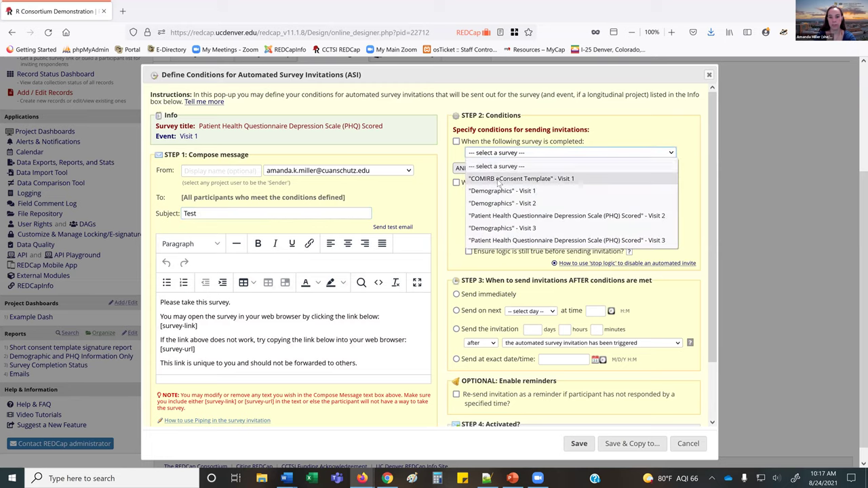
{"action": "left_click", "coordinate": [499, 179]}
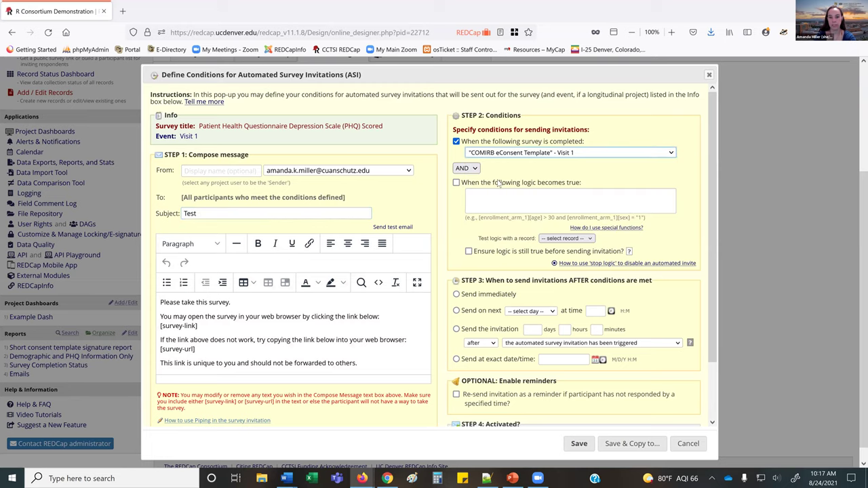
{"action": "left_click", "coordinate": [533, 329]}
{"action": "type", "text": "7"}
- Enable reminders for the invitation, sent every Day and recurring up to 3 times
{"action": "scroll", "coordinate": [625, 350], "scroll_direction": "down", "scroll_amount": 2}
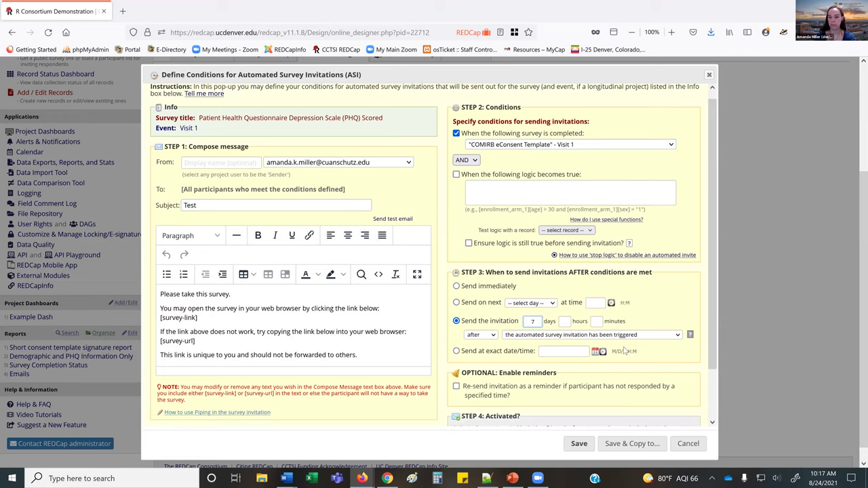
{"action": "scroll", "coordinate": [625, 351], "scroll_direction": "down", "scroll_amount": 2}
{"action": "left_click", "coordinate": [456, 329]}
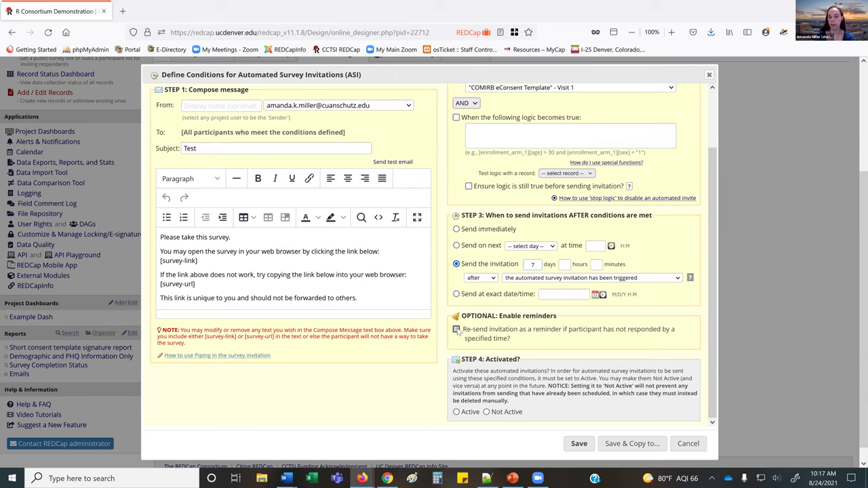
{"action": "scroll", "coordinate": [464, 315], "scroll_direction": "down", "scroll_amount": 2}
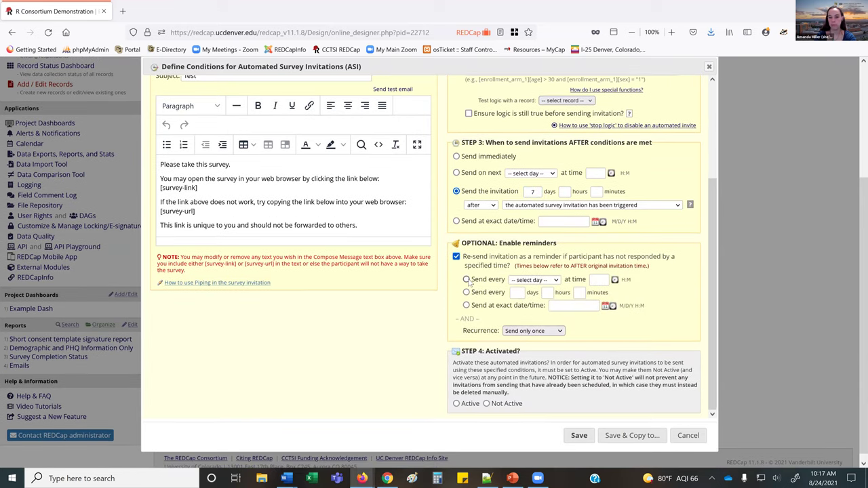
{"action": "left_click", "coordinate": [466, 280]}
{"action": "left_click", "coordinate": [533, 281]}
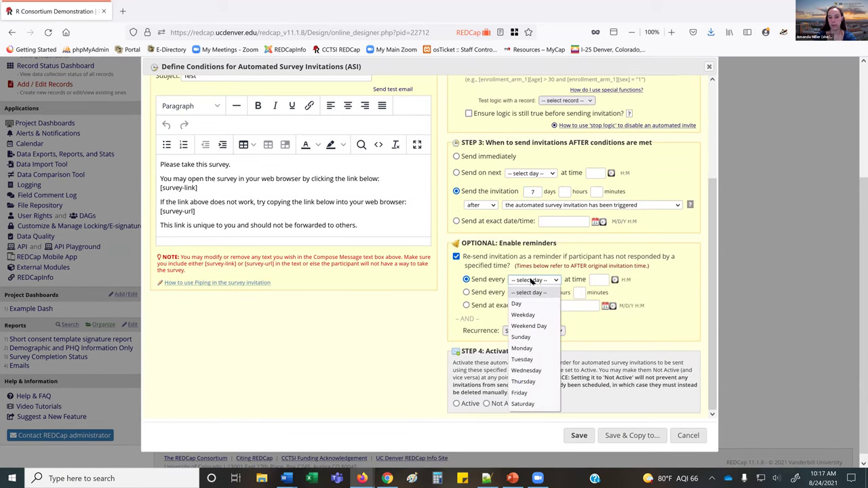
{"action": "left_click", "coordinate": [519, 303]}
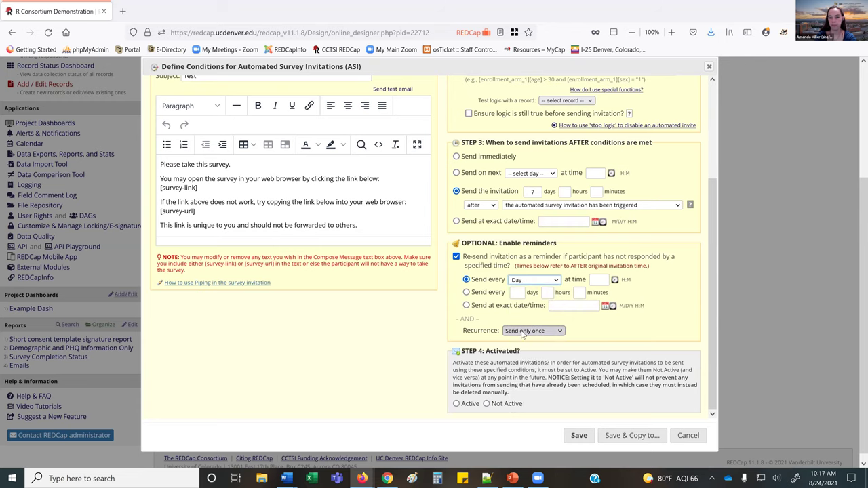
{"action": "left_click", "coordinate": [522, 330]}
{"action": "left_click", "coordinate": [521, 366]}
- Set the Visit 1 invitation to Active, give its reminders a 9:00 send time, and save the settings
{"action": "scroll", "coordinate": [476, 382], "scroll_direction": "down", "scroll_amount": 1}
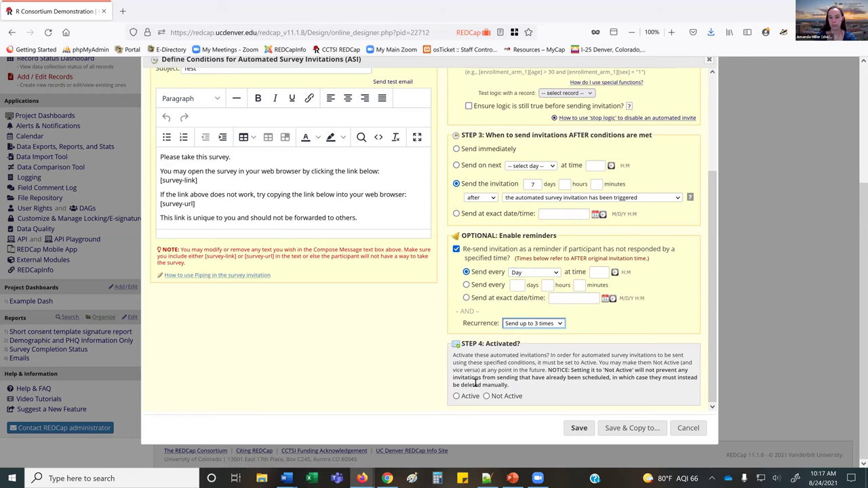
{"action": "left_click", "coordinate": [458, 398]}
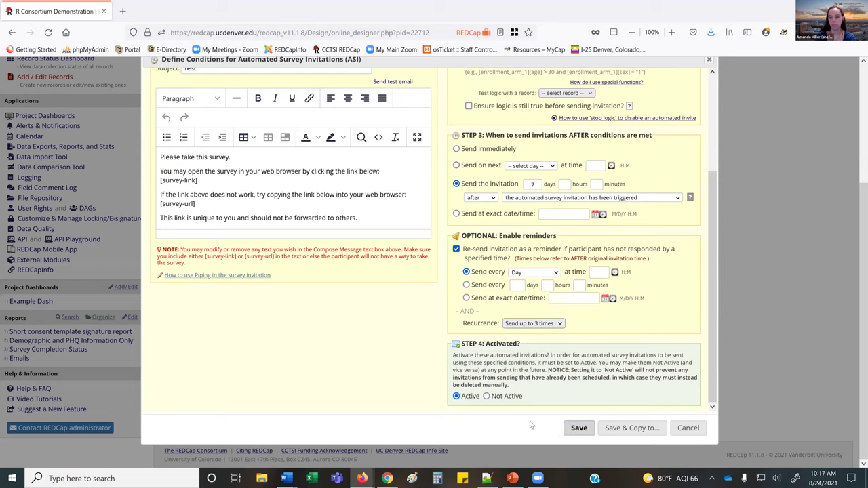
{"action": "left_click", "coordinate": [579, 428]}
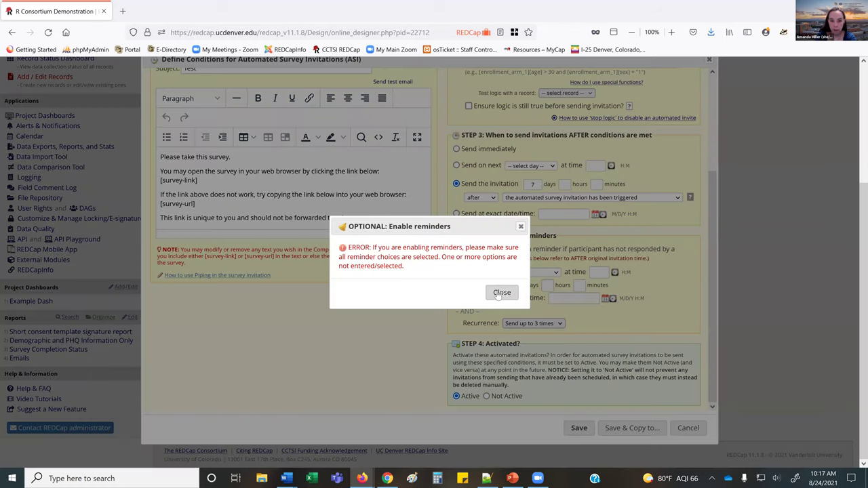
{"action": "left_click", "coordinate": [501, 294]}
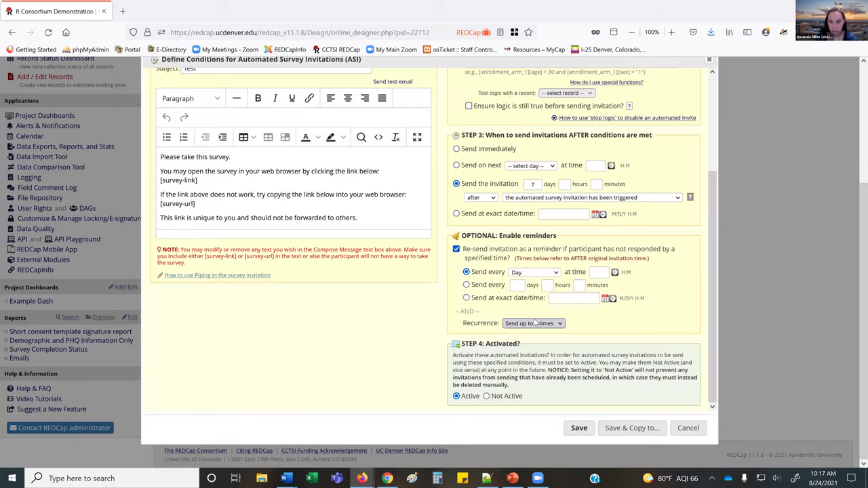
{"action": "left_click", "coordinate": [599, 272]}
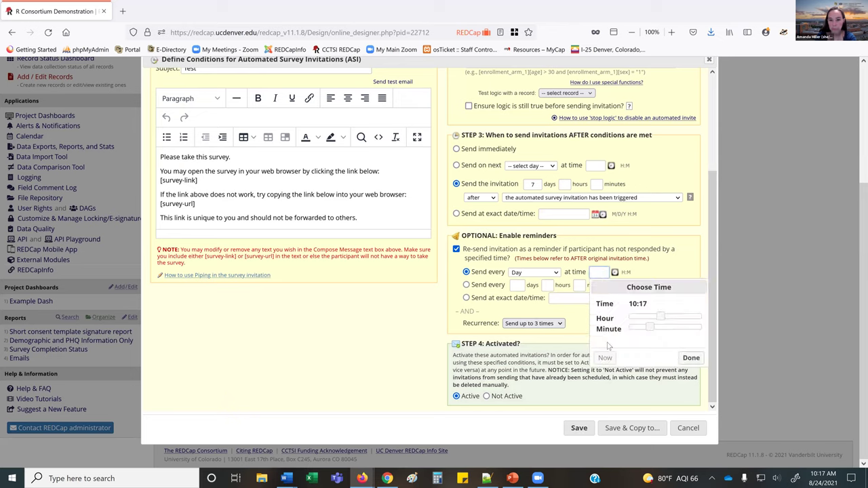
{"action": "left_click", "coordinate": [691, 358]}
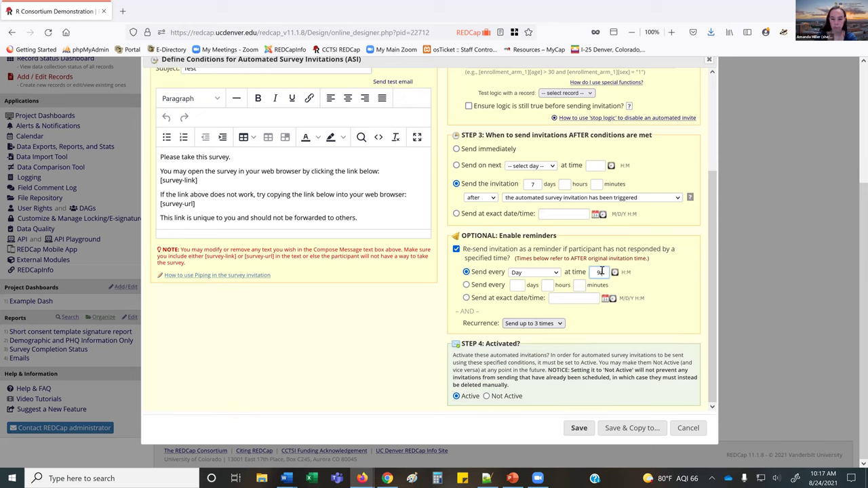
{"action": "type", "text": "9:00"}
{"action": "left_click", "coordinate": [579, 428]}
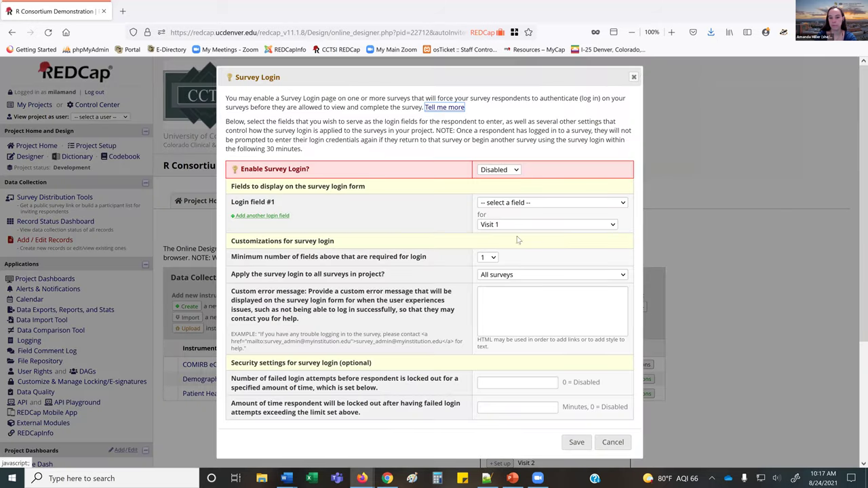
- Start the PHQ's Visit 2 automated invitation with the subject "GTest", triggered by completion of the Visit 1 "COMIRB eConsent Template" survey
{"action": "scroll", "coordinate": [576, 379], "scroll_direction": "down", "scroll_amount": 3}
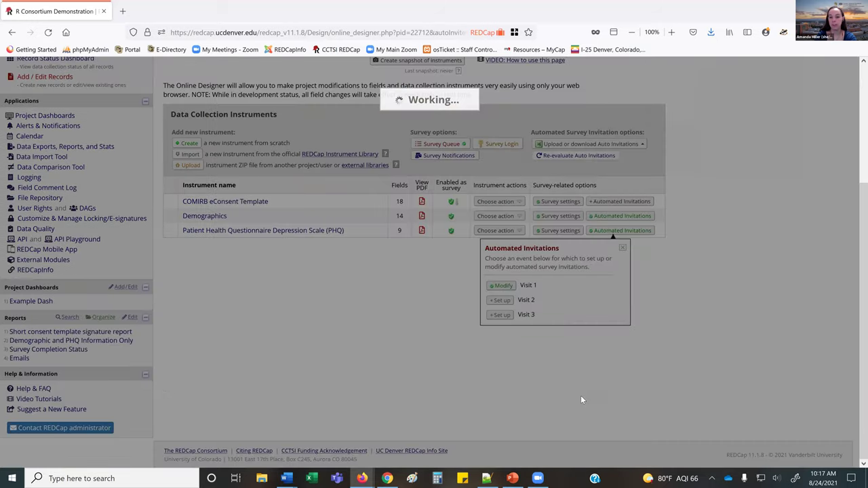
{"action": "key", "text": "Escape"}
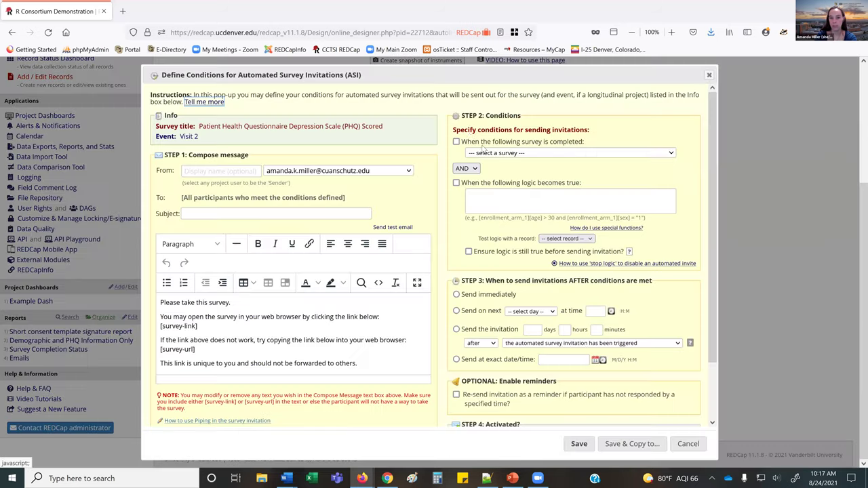
{"action": "left_click", "coordinate": [457, 142]}
{"action": "left_click", "coordinate": [486, 153]}
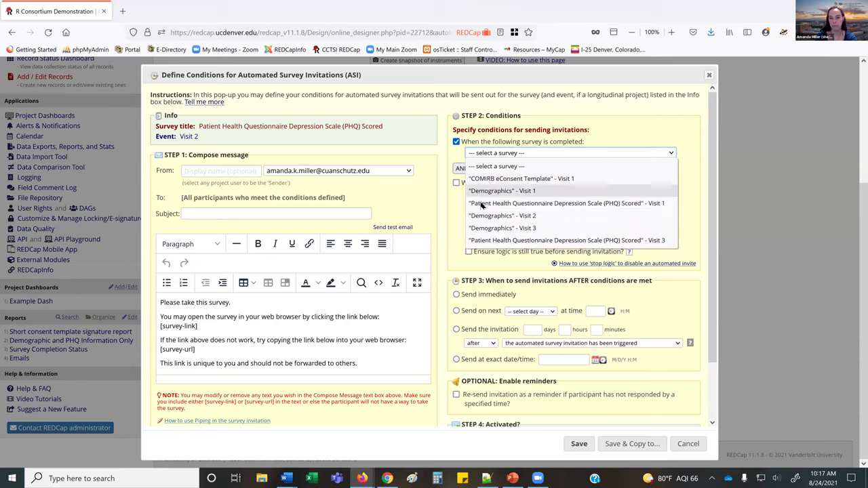
{"action": "left_click", "coordinate": [486, 178]}
{"action": "left_click", "coordinate": [320, 212]}
{"action": "type", "text": "GTest"}
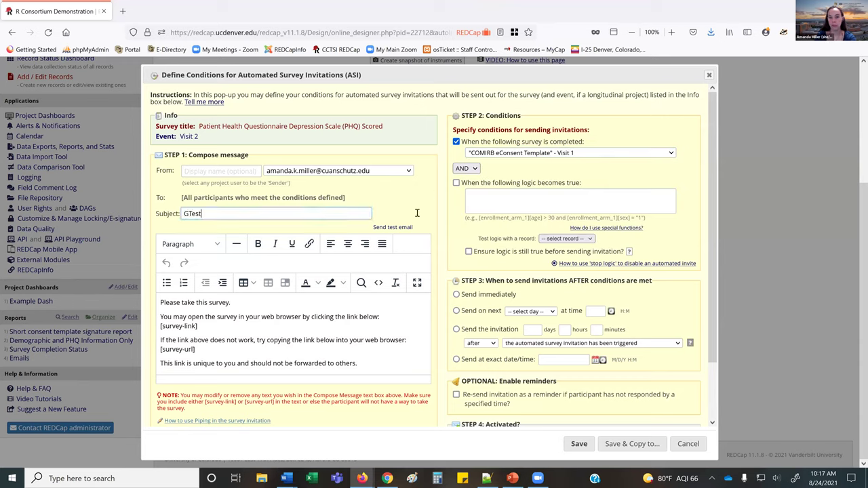
- Send the Visit 2 invitation 14 days after triggering, set it to Active, and save the settings
{"action": "left_click", "coordinate": [456, 330]}
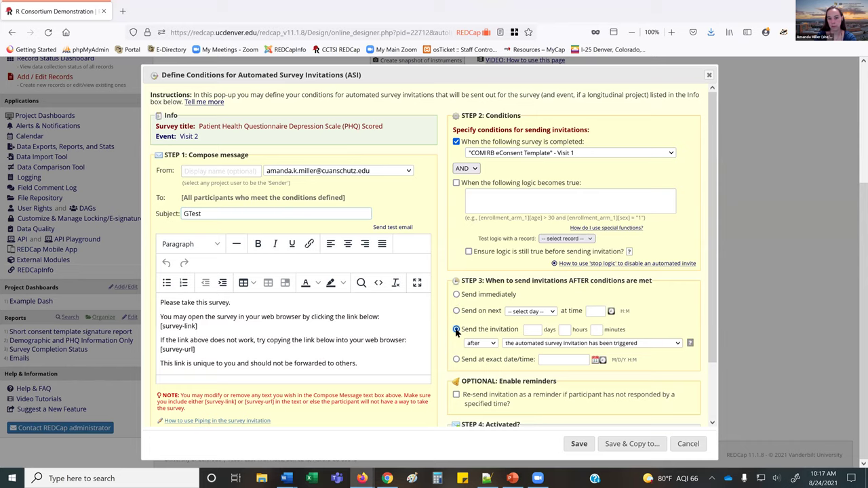
{"action": "left_click", "coordinate": [535, 330]}
{"action": "type", "text": "14"}
{"action": "scroll", "coordinate": [539, 329], "scroll_direction": "down", "scroll_amount": 2}
{"action": "left_click", "coordinate": [456, 411]}
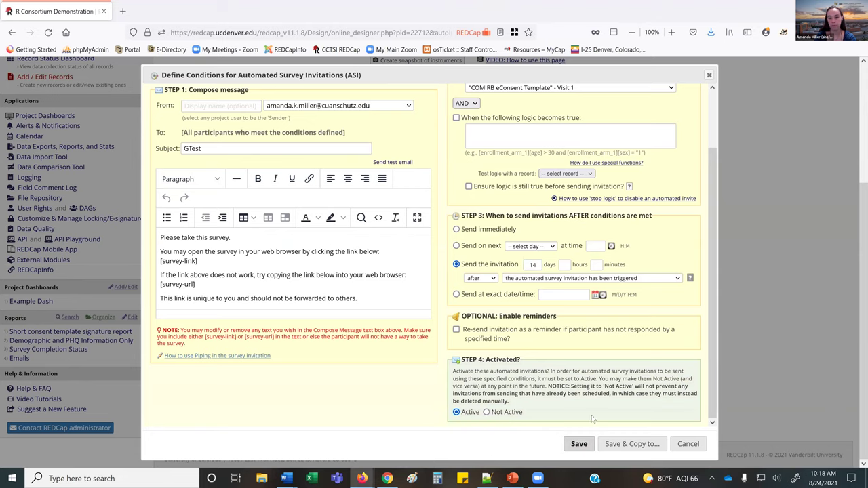
{"action": "key", "text": "Return"}
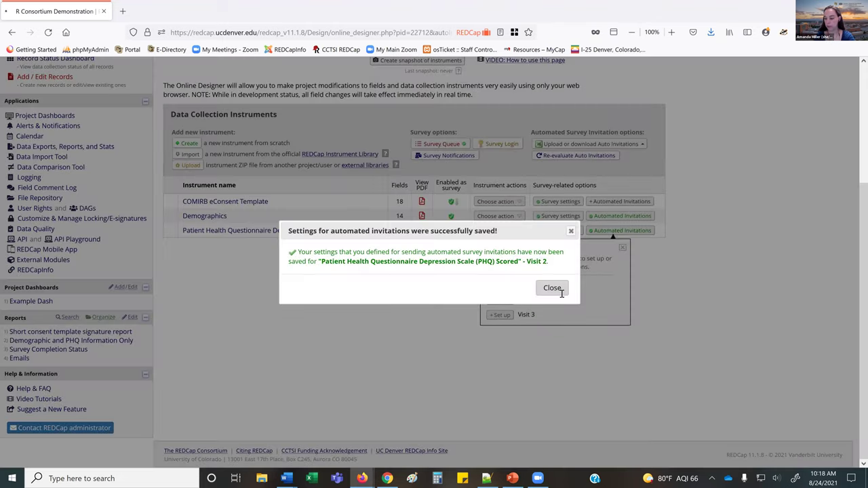
- Dismiss the saved-settings confirmation and the PHQ's event chooser, and return to the project's setup page
{"action": "left_click", "coordinate": [561, 292]}
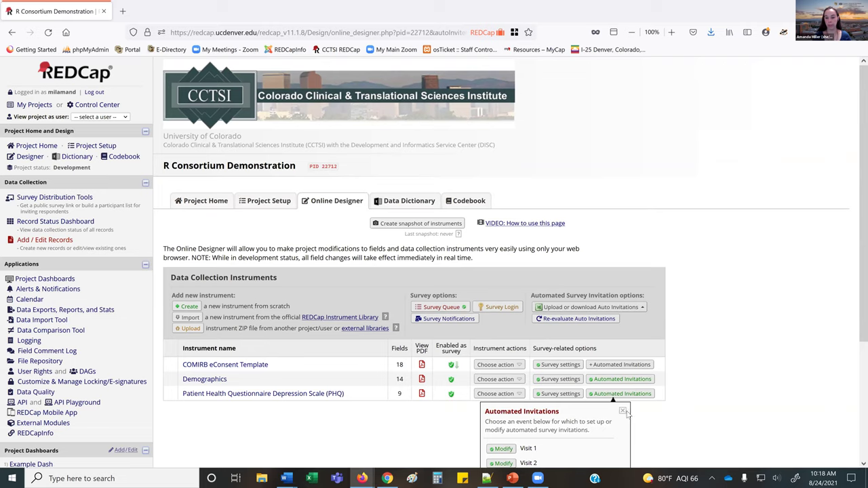
{"action": "left_click", "coordinate": [623, 412]}
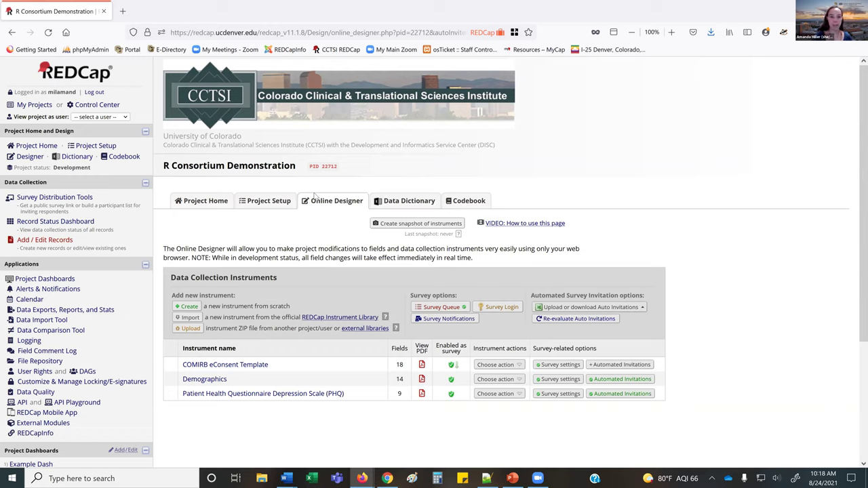
{"action": "left_click", "coordinate": [275, 198]}
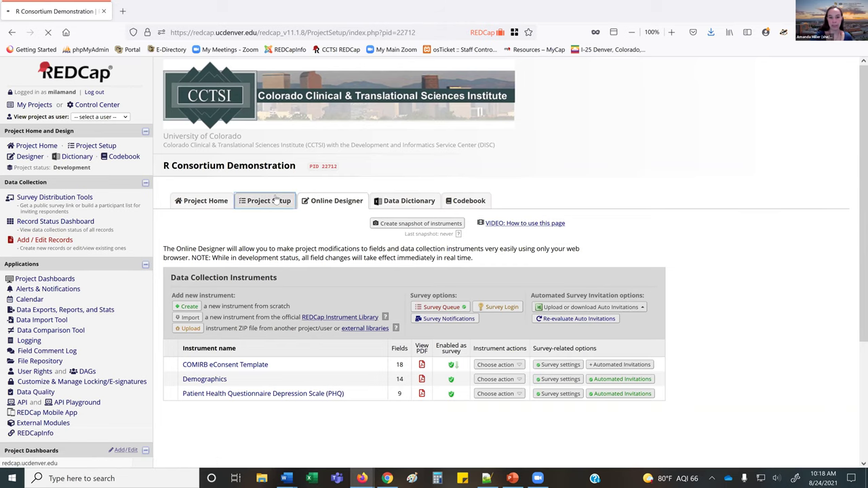
{"action": "scroll", "coordinate": [383, 366], "scroll_direction": "down", "scroll_amount": 1}
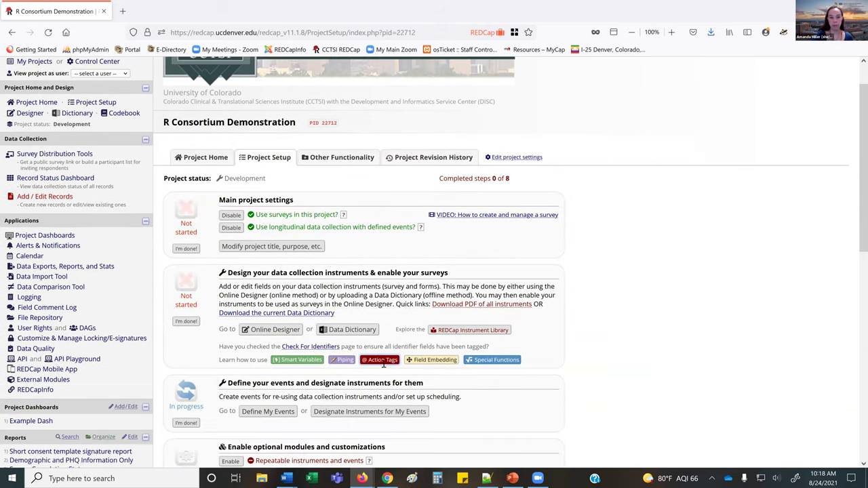
{"action": "left_click", "coordinate": [383, 361]}
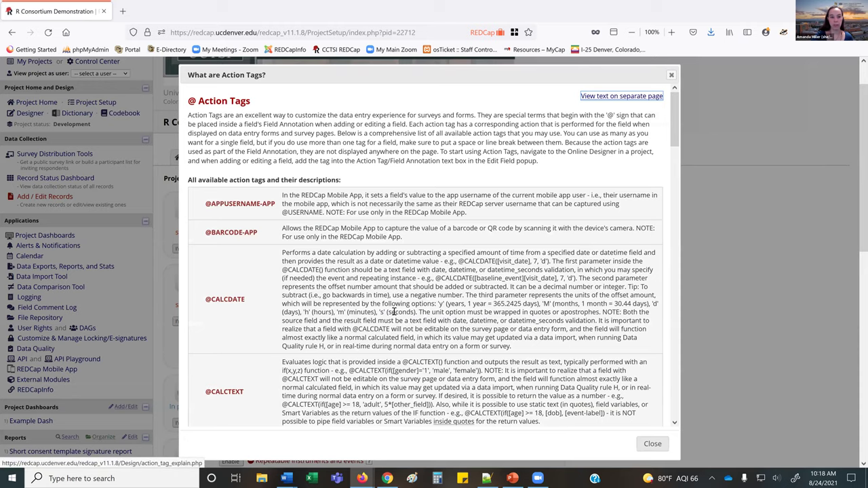
{"action": "scroll", "coordinate": [394, 311], "scroll_direction": "down", "scroll_amount": 5}
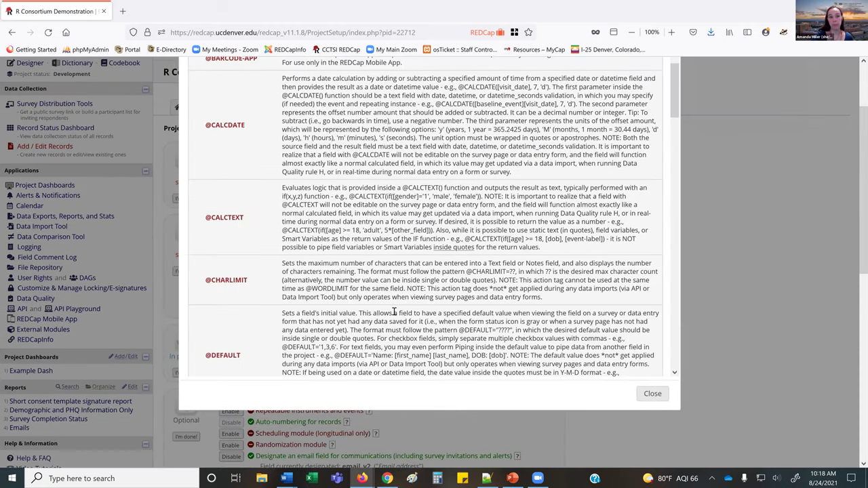
{"action": "scroll", "coordinate": [383, 307], "scroll_direction": "down", "scroll_amount": 1}
{"action": "scroll", "coordinate": [232, 235], "scroll_direction": "down", "scroll_amount": 5}
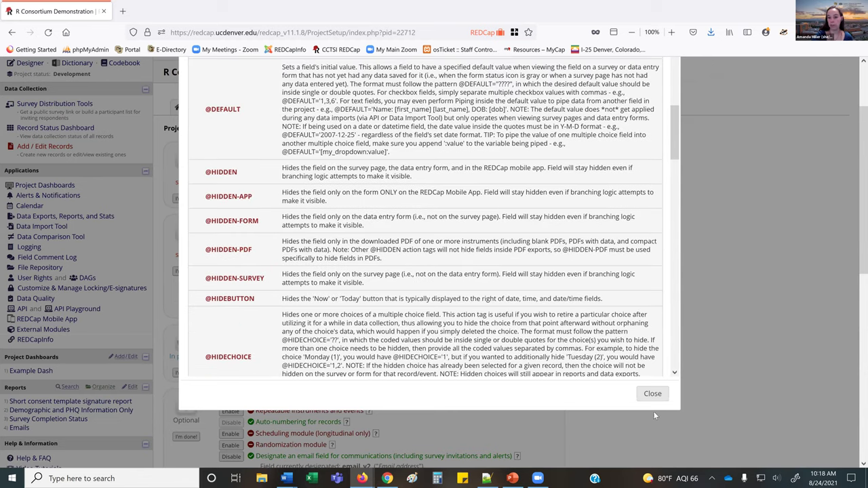
{"action": "scroll", "coordinate": [652, 405], "scroll_direction": "down", "scroll_amount": 1}
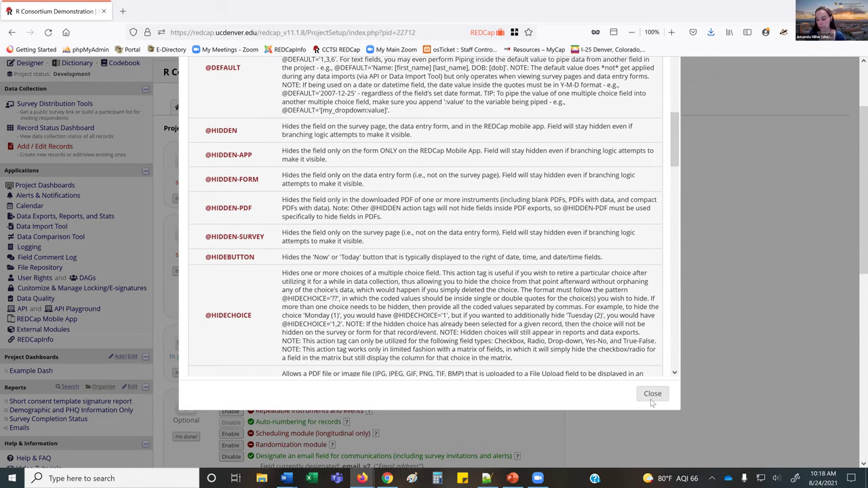
{"action": "left_click", "coordinate": [653, 395]}
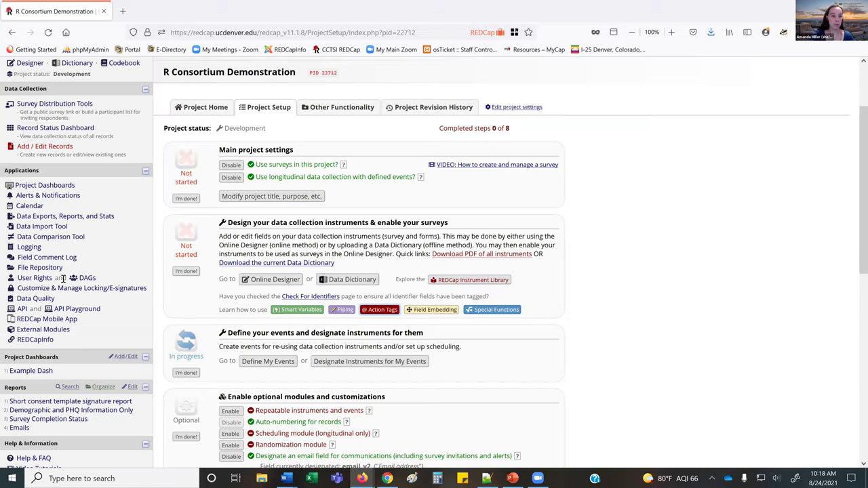
- Review the project's Data Quality rules, from the predefined checks to the custom "Age verification" rule
{"action": "left_click", "coordinate": [37, 300]}
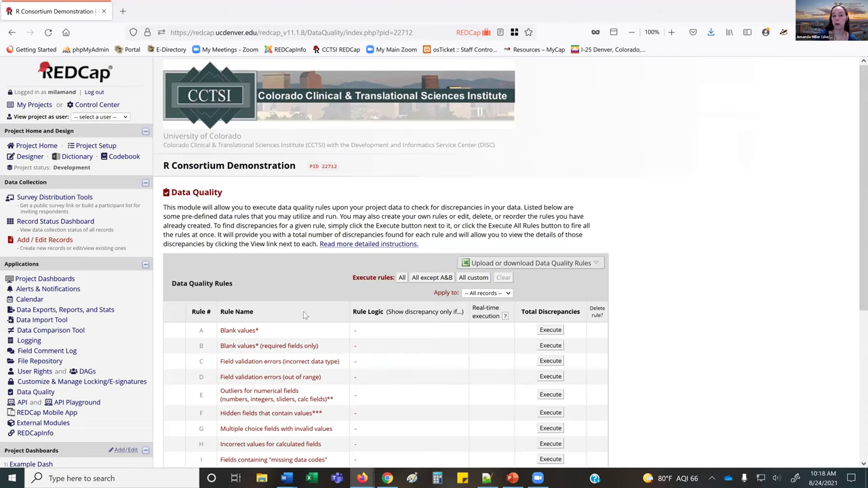
{"action": "scroll", "coordinate": [175, 229], "scroll_direction": "down", "scroll_amount": 2}
{"action": "scroll", "coordinate": [175, 229], "scroll_direction": "down", "scroll_amount": 1}
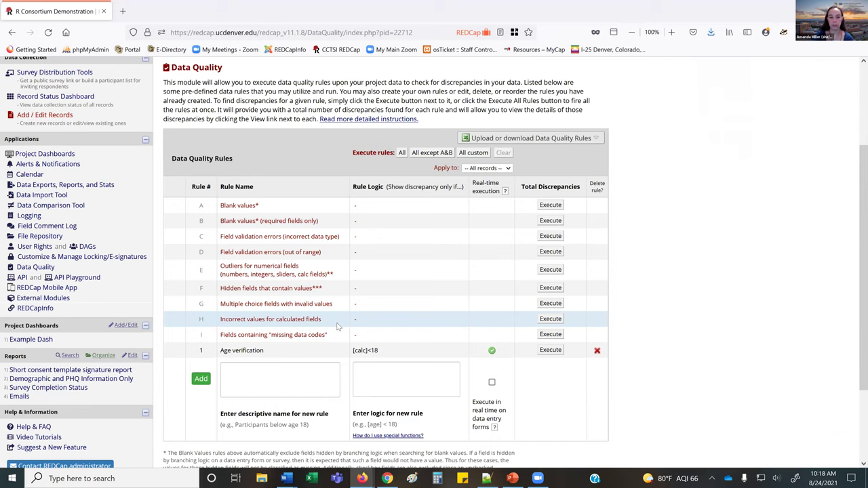
{"action": "scroll", "coordinate": [339, 326], "scroll_direction": "down", "scroll_amount": 1}
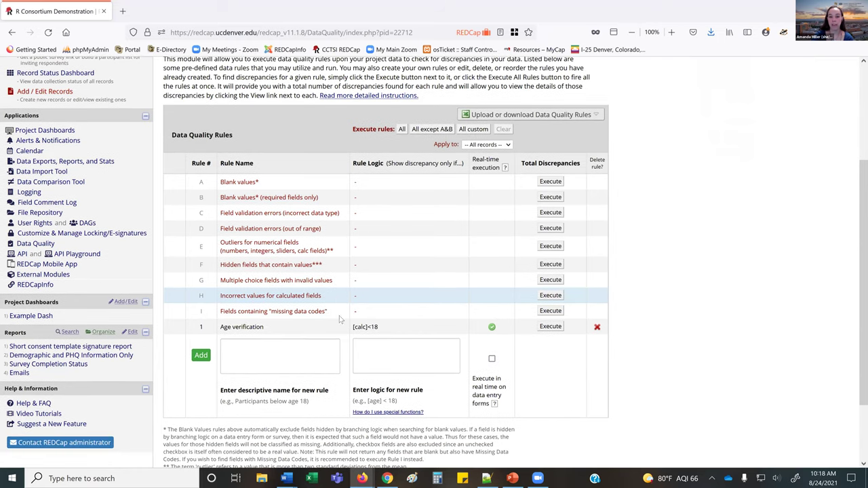
{"action": "scroll", "coordinate": [392, 326], "scroll_direction": "down", "scroll_amount": 1}
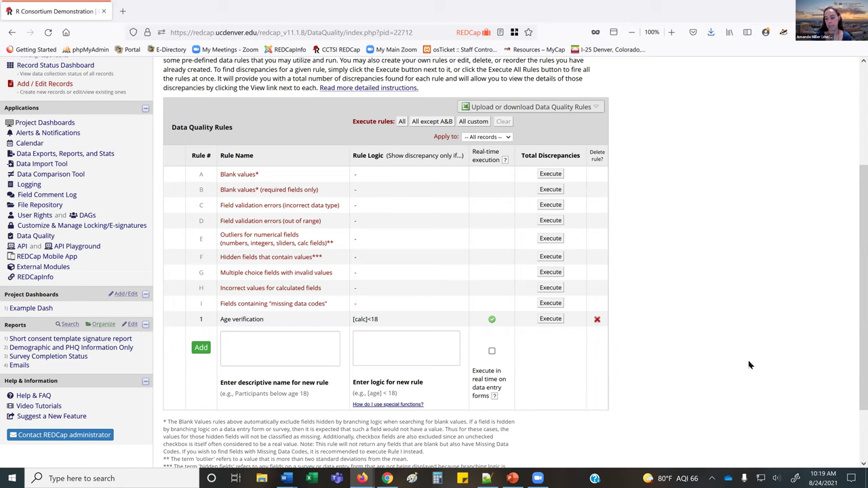
{"action": "scroll", "coordinate": [749, 365], "scroll_direction": "up", "scroll_amount": 1}
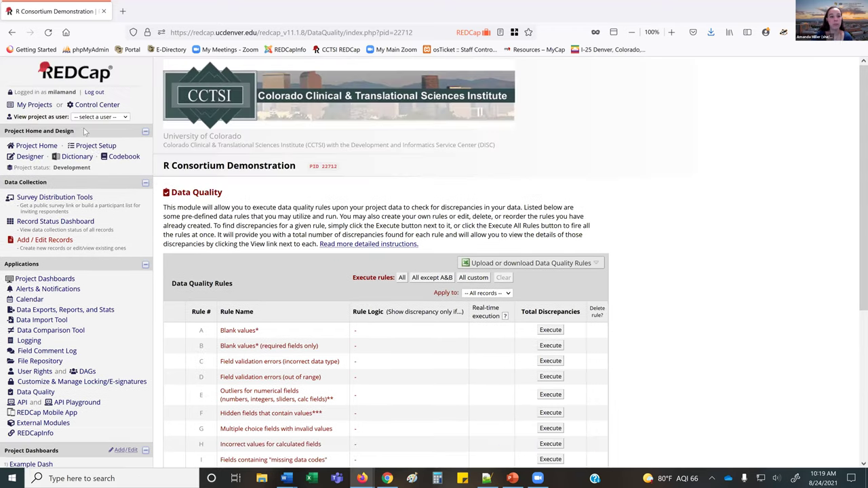
{"action": "scroll", "coordinate": [70, 69], "scroll_direction": "up", "scroll_amount": 4}
- Examine the Missing Data Codes section in the project's additional customizations and leave the settings without saving
{"action": "left_click", "coordinate": [95, 145]}
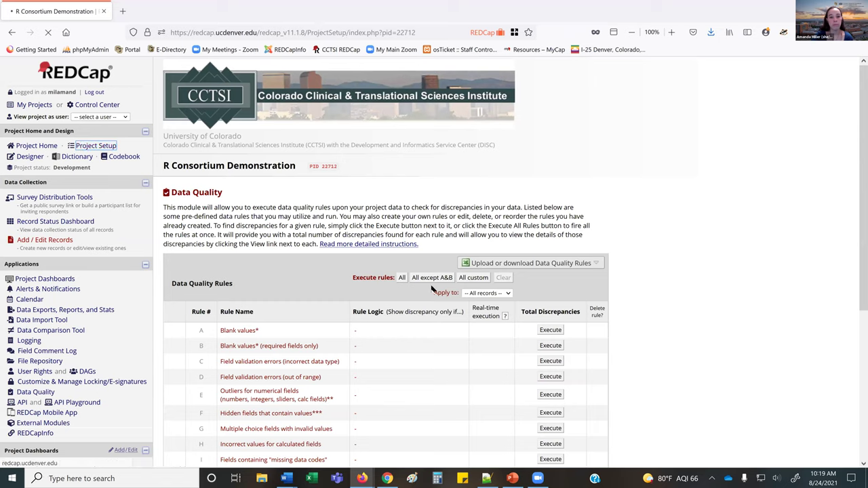
{"action": "scroll", "coordinate": [316, 285], "scroll_direction": "down", "scroll_amount": 1}
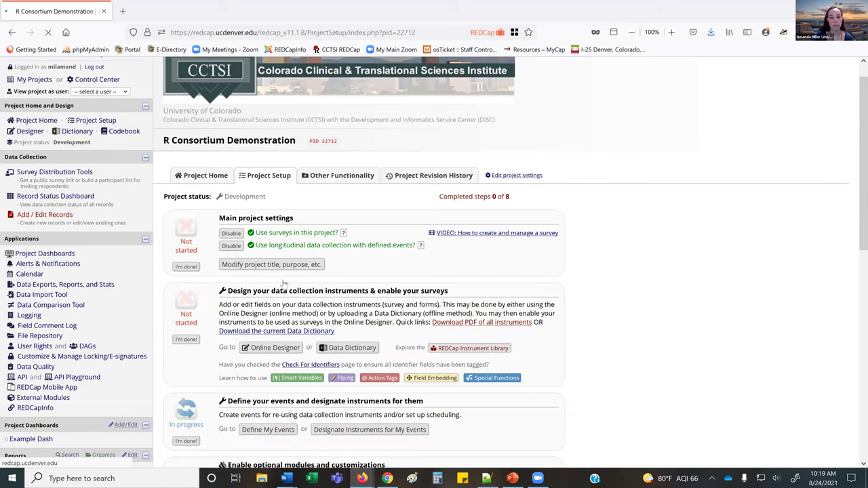
{"action": "scroll", "coordinate": [284, 284], "scroll_direction": "down", "scroll_amount": 4}
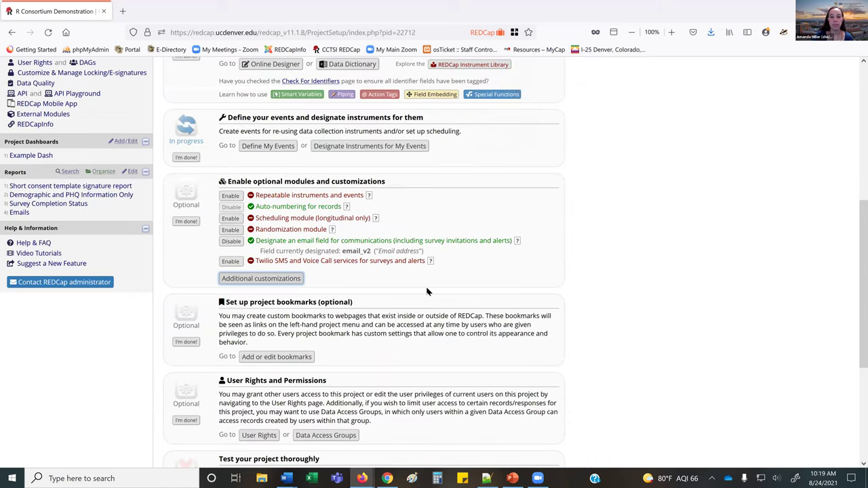
{"action": "scroll", "coordinate": [724, 307], "scroll_direction": "up", "scroll_amount": 3}
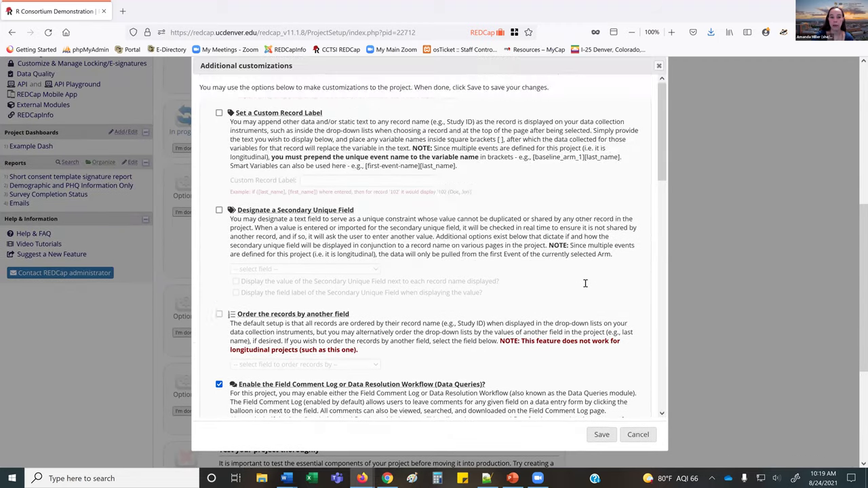
{"action": "scroll", "coordinate": [586, 286], "scroll_direction": "down", "scroll_amount": 4}
{"action": "scroll", "coordinate": [393, 253], "scroll_direction": "down", "scroll_amount": 5}
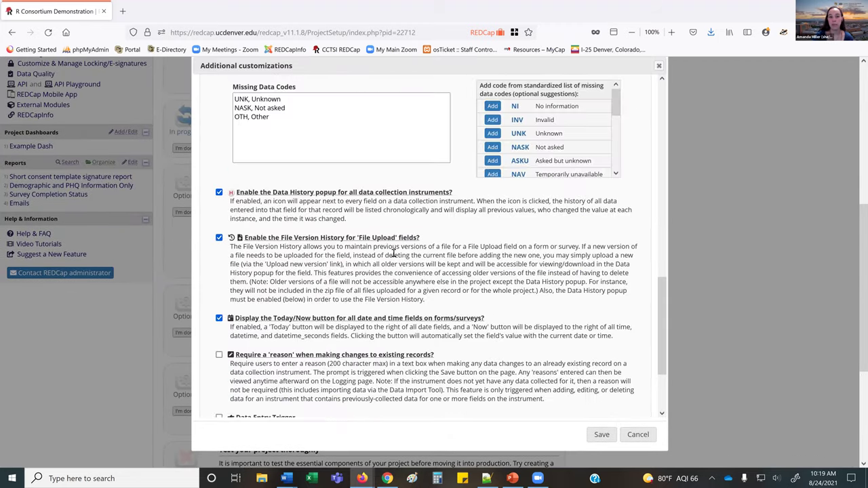
{"action": "scroll", "coordinate": [393, 253], "scroll_direction": "up", "scroll_amount": 2}
{"action": "left_click", "coordinate": [393, 253]}
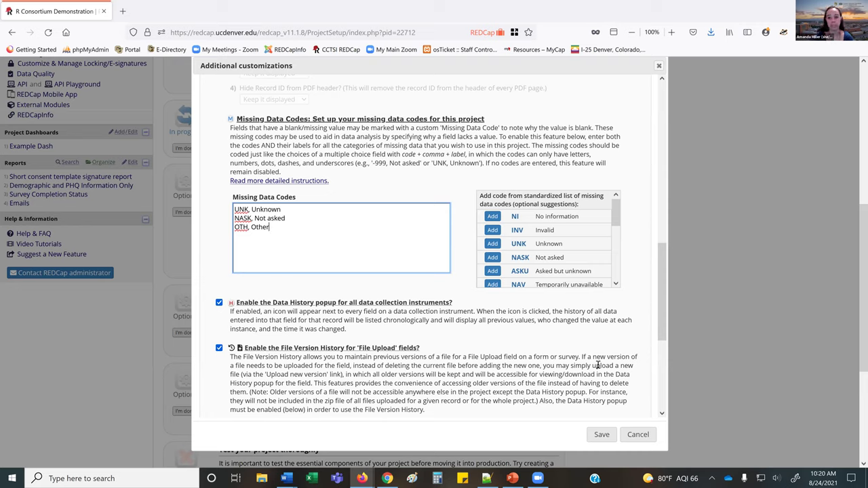
{"action": "left_click", "coordinate": [633, 427]}
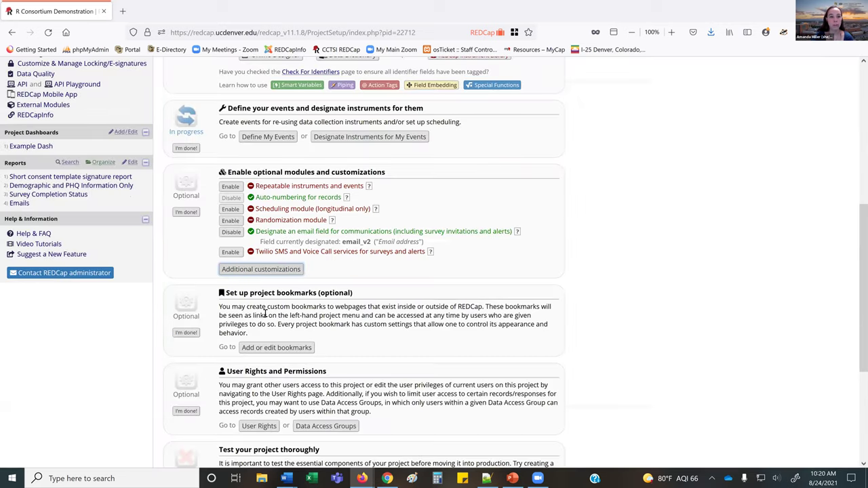
- Open the project's Codebook and examine its missing data codes and the first COMIRB eConsent Template fields
{"action": "scroll", "coordinate": [125, 163], "scroll_direction": "up", "scroll_amount": 1}
{"action": "scroll", "coordinate": [125, 160], "scroll_direction": "up", "scroll_amount": 5}
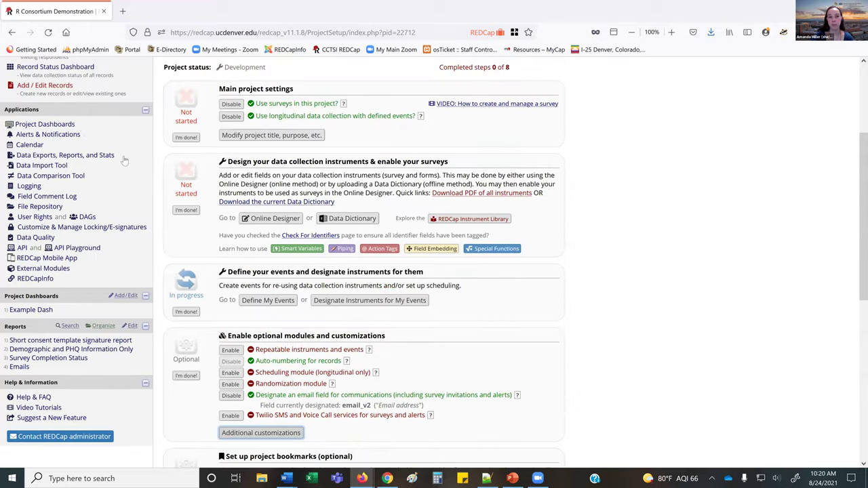
{"action": "left_click", "coordinate": [124, 158]}
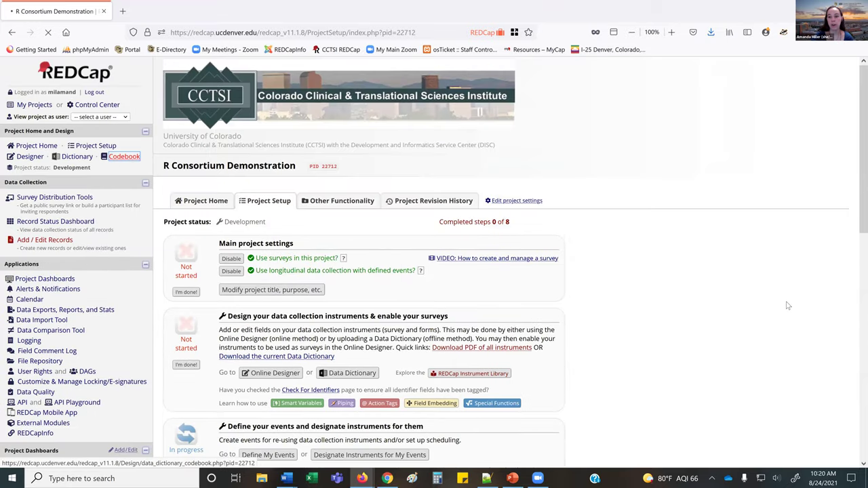
{"action": "scroll", "coordinate": [788, 305], "scroll_direction": "down", "scroll_amount": 2}
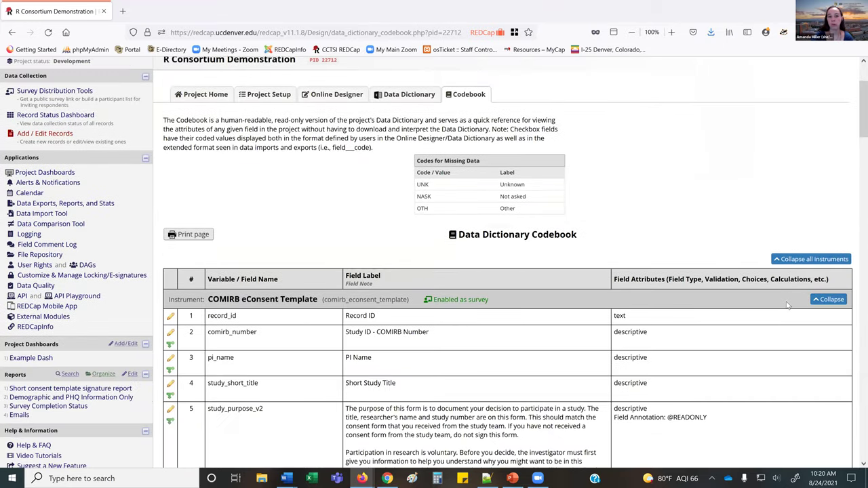
{"action": "scroll", "coordinate": [780, 307], "scroll_direction": "down", "scroll_amount": 1}
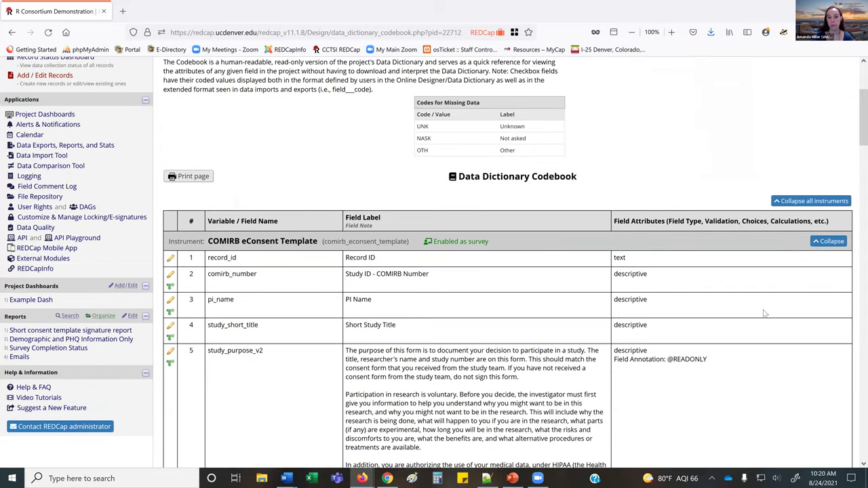
{"action": "scroll", "coordinate": [721, 325], "scroll_direction": "down", "scroll_amount": 2}
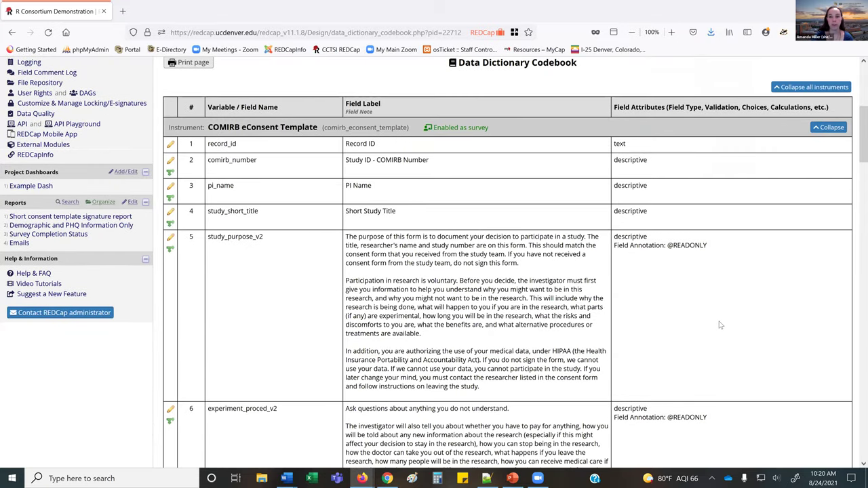
{"action": "scroll", "coordinate": [264, 211], "scroll_direction": "down", "scroll_amount": 1}
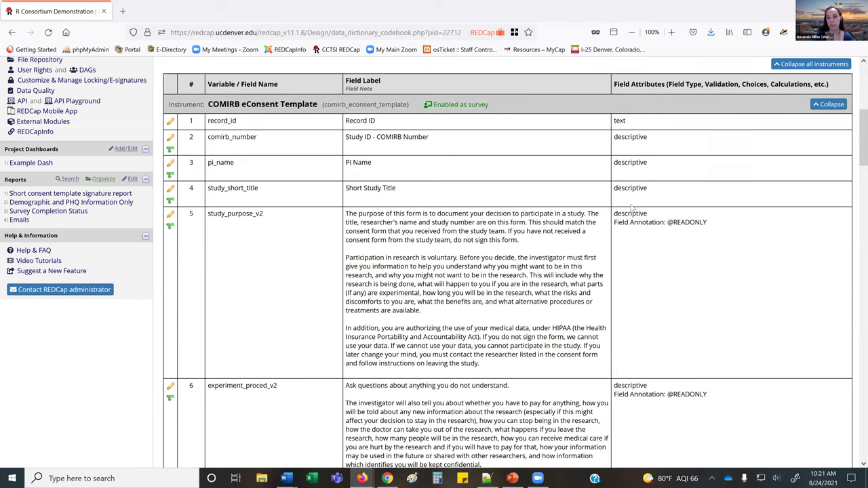
{"action": "scroll", "coordinate": [632, 203], "scroll_direction": "down", "scroll_amount": 1}
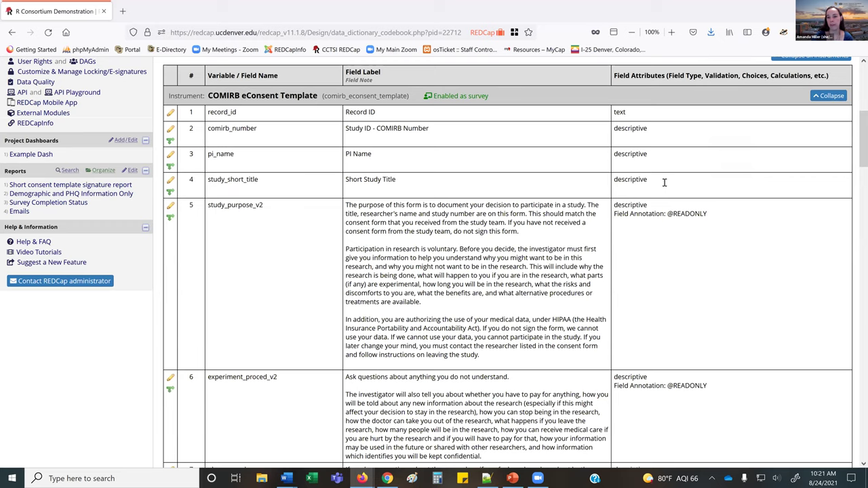
{"action": "scroll", "coordinate": [664, 182], "scroll_direction": "down", "scroll_amount": 1}
{"action": "left_click_drag", "start_coordinate": [668, 183], "coordinate": [731, 185]}
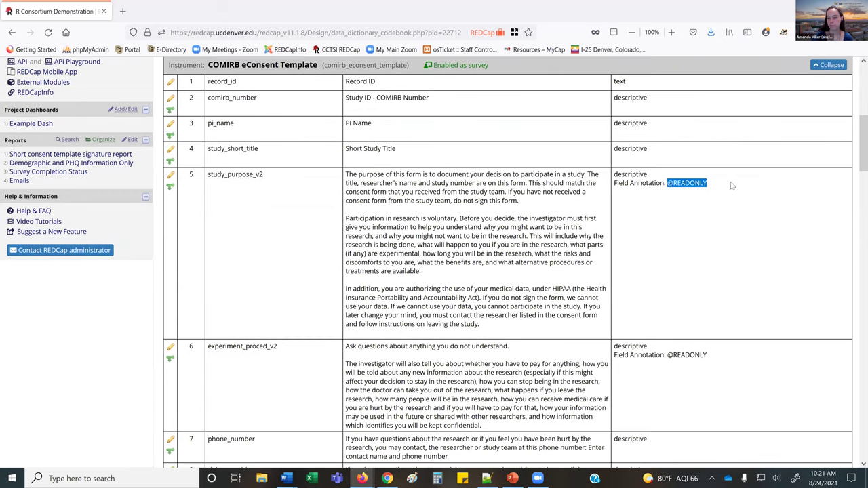
{"action": "left_click", "coordinate": [732, 185]}
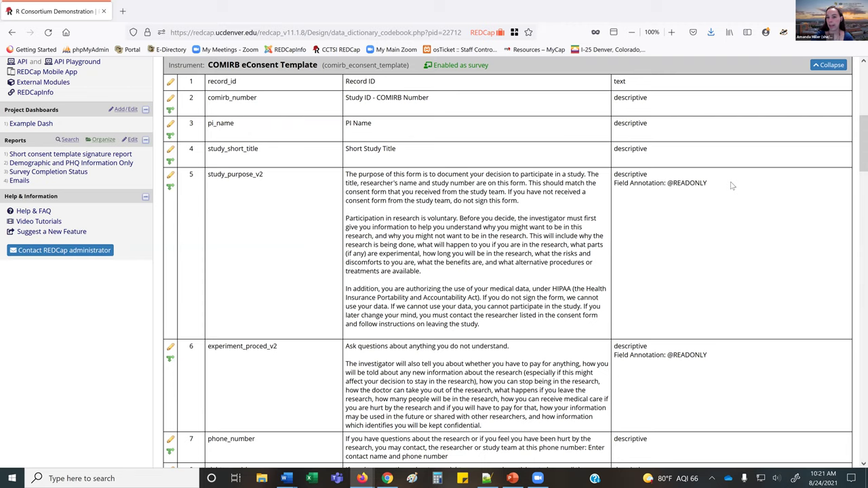
{"action": "mouse_move", "coordinate": [732, 185]}
{"action": "left_mouse_down"}
{"action": "mouse_move", "coordinate": [613, 184]}
{"action": "mouse_move", "coordinate": [669, 186]}
{"action": "left_mouse_up"}
{"action": "scroll", "coordinate": [647, 186], "scroll_direction": "down", "scroll_amount": 5}
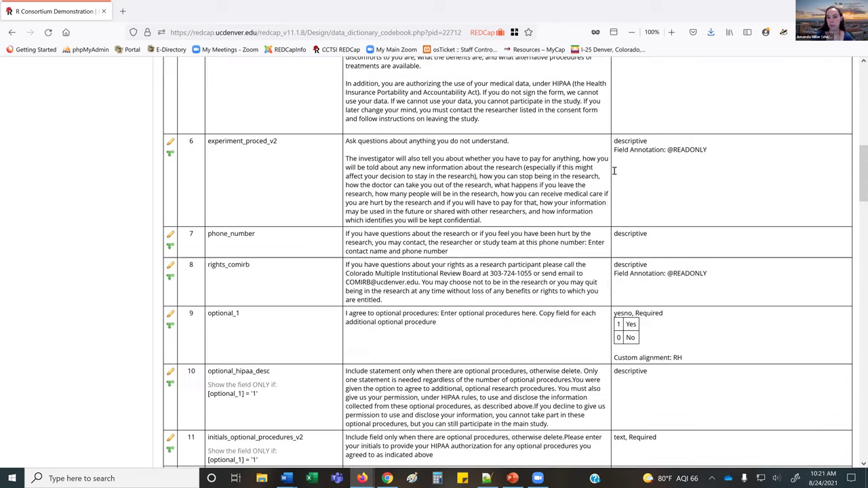
{"action": "scroll", "coordinate": [634, 198], "scroll_direction": "down", "scroll_amount": 1}
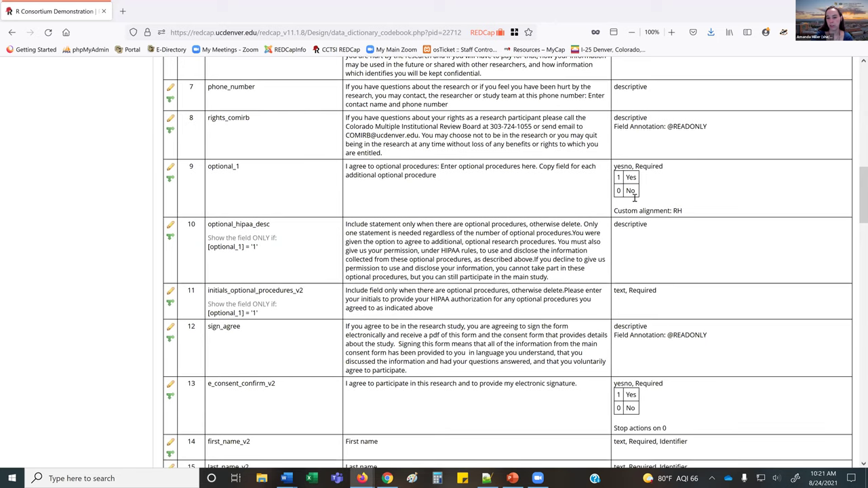
{"action": "scroll", "coordinate": [634, 198], "scroll_direction": "down", "scroll_amount": 4}
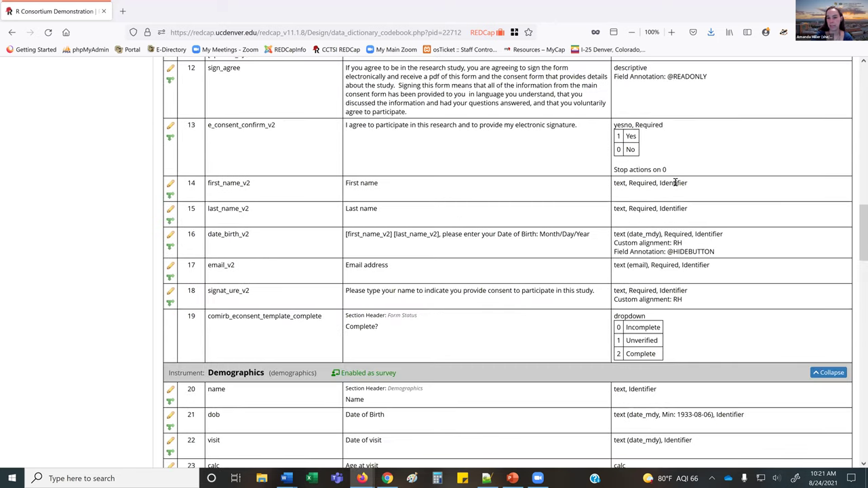
{"action": "scroll", "coordinate": [674, 183], "scroll_direction": "down", "scroll_amount": 1}
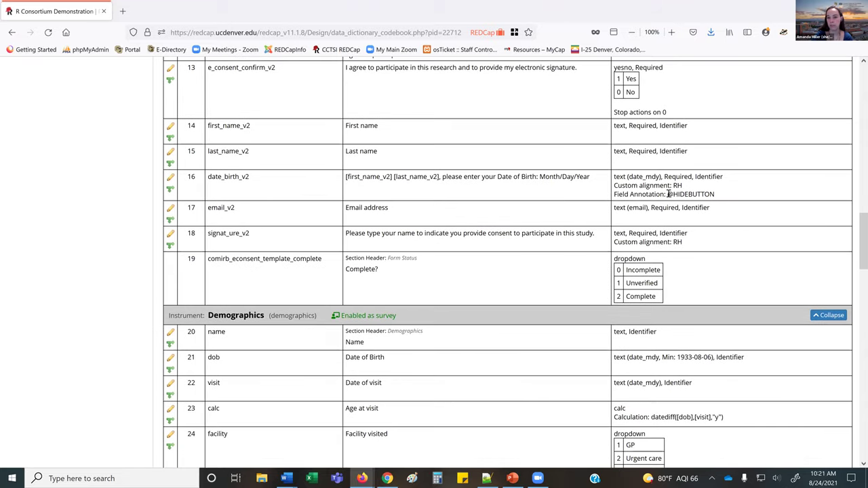
{"action": "left_click_drag", "start_coordinate": [667, 194], "coordinate": [735, 198]}
{"action": "left_click", "coordinate": [736, 198]}
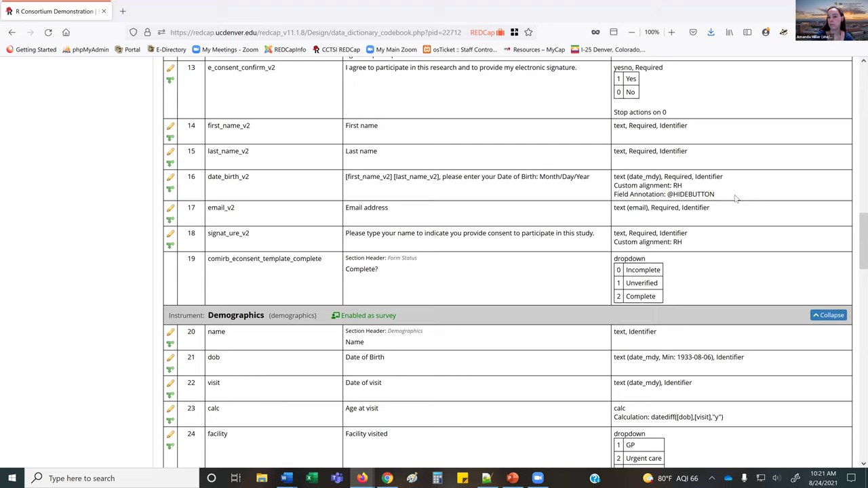
- Point out the email validation on the email_v2 field and review the Demographics and PHQ instruments' fields in the Codebook
{"action": "scroll", "coordinate": [735, 198], "scroll_direction": "down", "scroll_amount": 1}
{"action": "left_click_drag", "start_coordinate": [629, 189], "coordinate": [651, 190]}
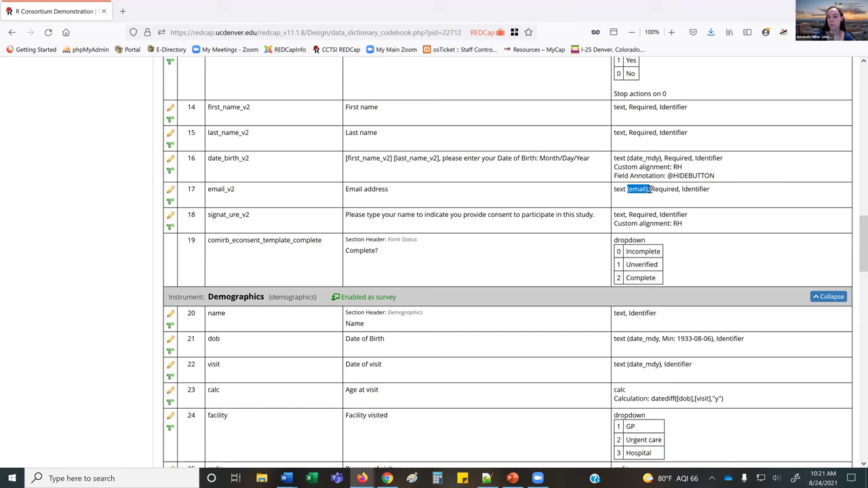
{"action": "scroll", "coordinate": [650, 191], "scroll_direction": "down", "scroll_amount": 4}
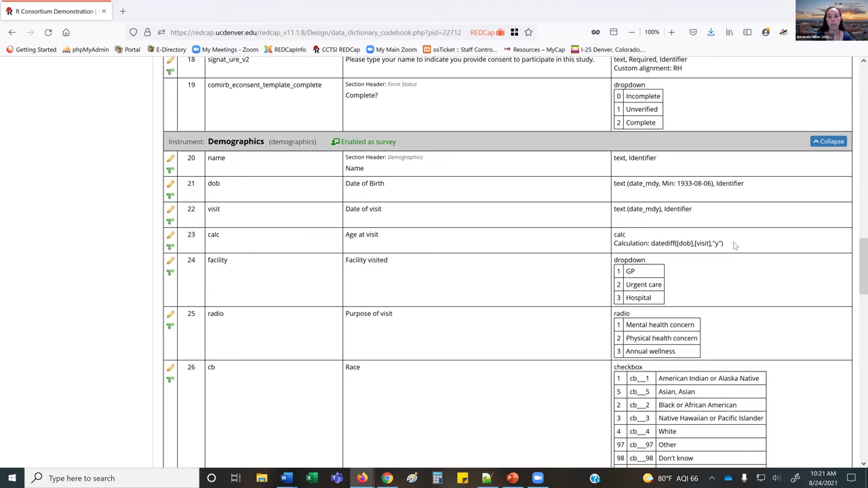
{"action": "scroll", "coordinate": [734, 246], "scroll_direction": "down", "scroll_amount": 10}
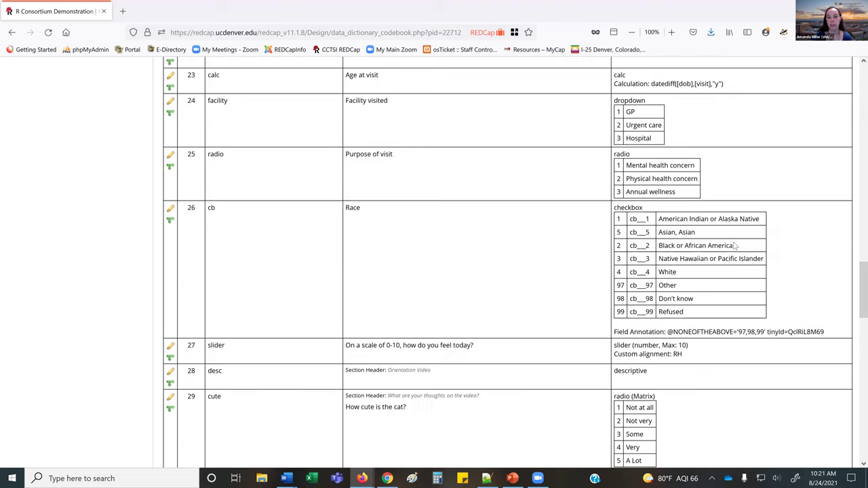
{"action": "scroll", "coordinate": [734, 246], "scroll_direction": "down", "scroll_amount": 15}
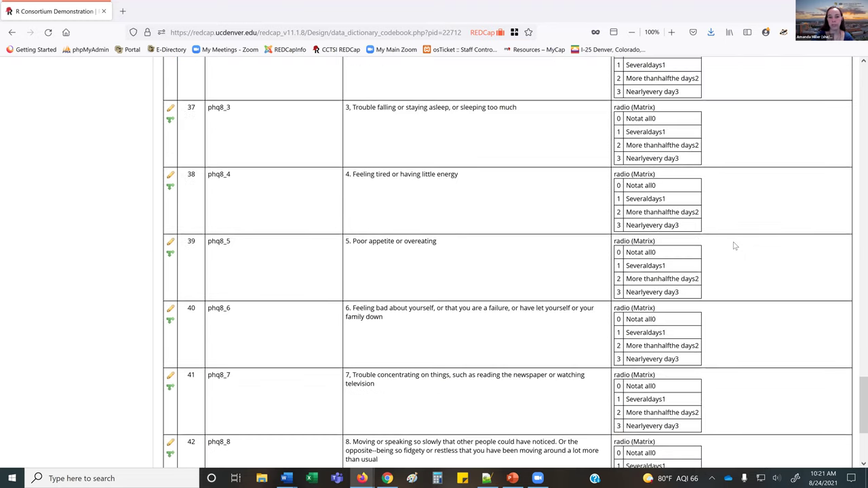
{"action": "scroll", "coordinate": [734, 246], "scroll_direction": "up", "scroll_amount": 7}
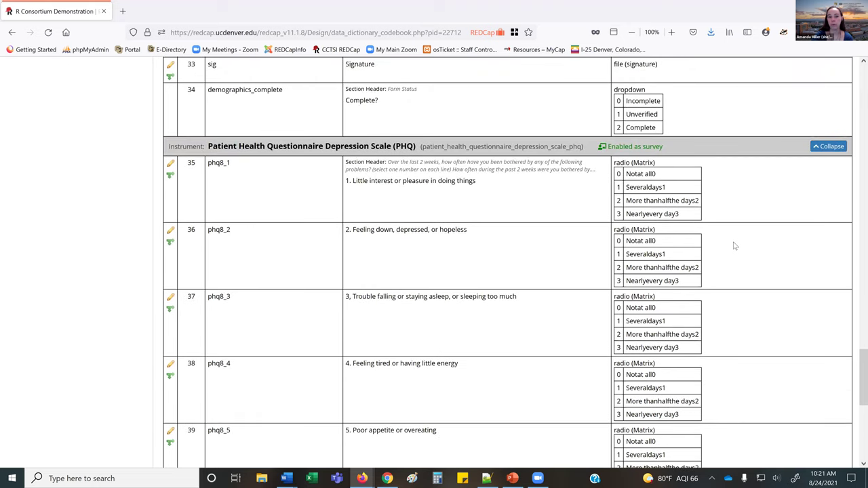
{"action": "scroll", "coordinate": [734, 246], "scroll_direction": "up", "scroll_amount": 20}
{"action": "scroll", "coordinate": [181, 344], "scroll_direction": "up", "scroll_amount": 15}
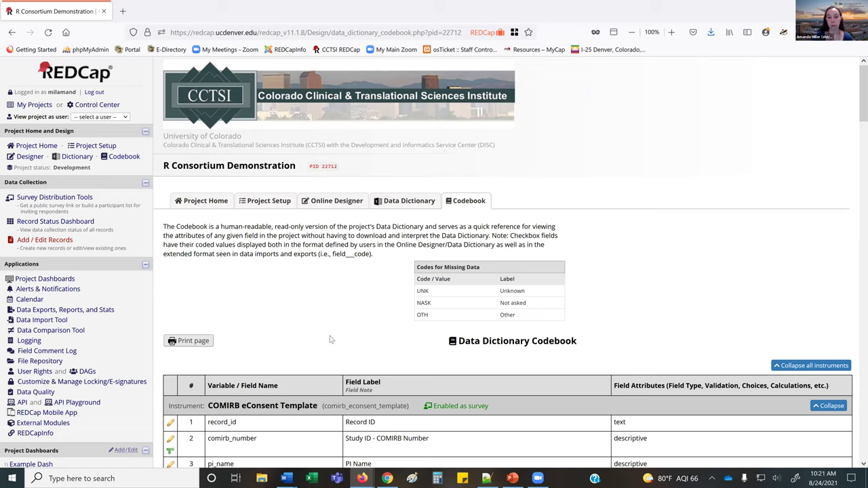
- Create a snapshot of the instruments in the Online Designer and review the data dictionary snapshots in the Project Revision History
{"action": "left_click", "coordinate": [323, 202]}
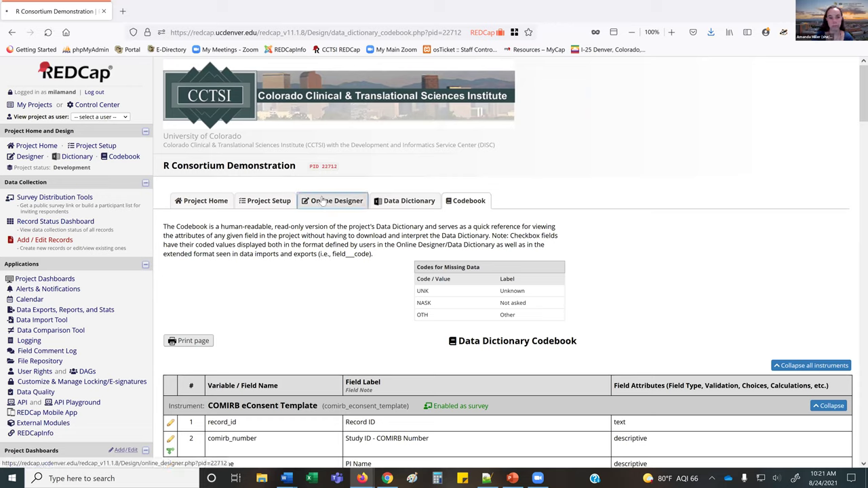
{"action": "left_click", "coordinate": [434, 224]}
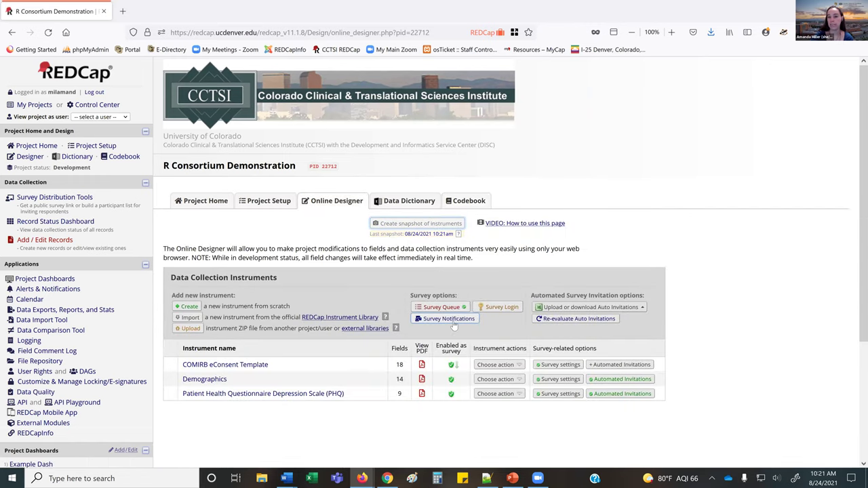
{"action": "left_click", "coordinate": [277, 203]}
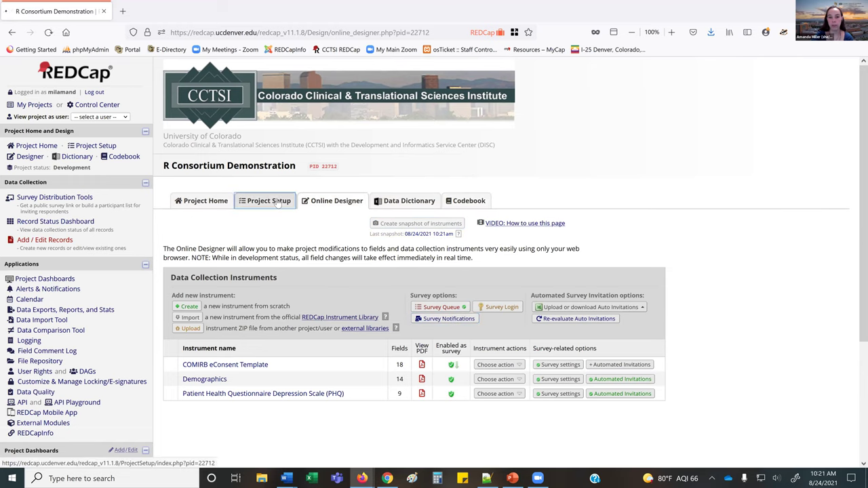
{"action": "left_click", "coordinate": [342, 201]}
{"action": "left_click", "coordinate": [414, 206]}
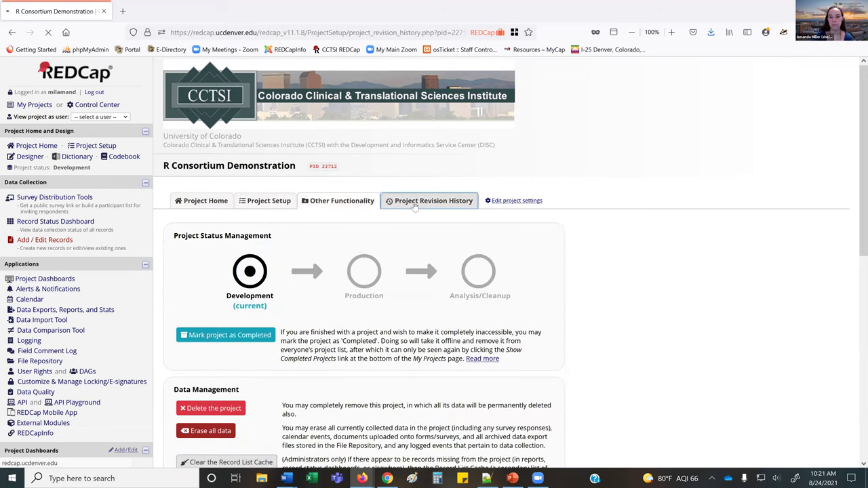
{"action": "scroll", "coordinate": [369, 227], "scroll_direction": "down", "scroll_amount": 3}
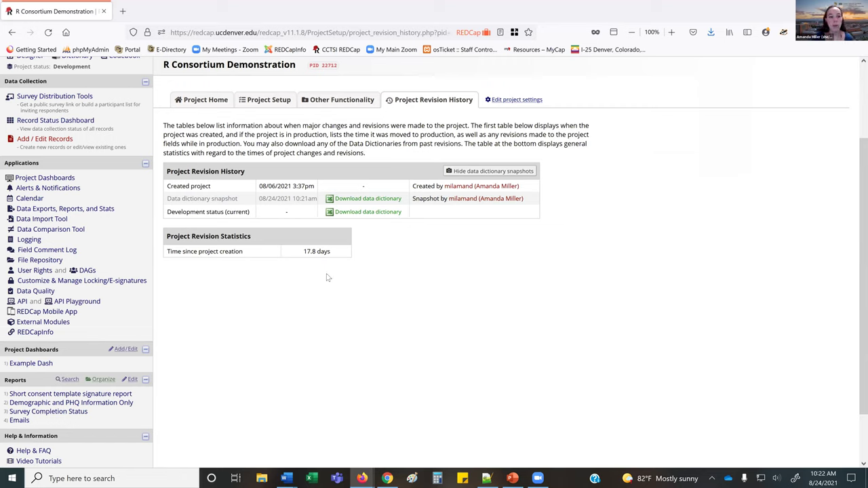
- Start a new report in Data Exports, Reports, and Stats and name it Subset
{"action": "left_click", "coordinate": [80, 211]}
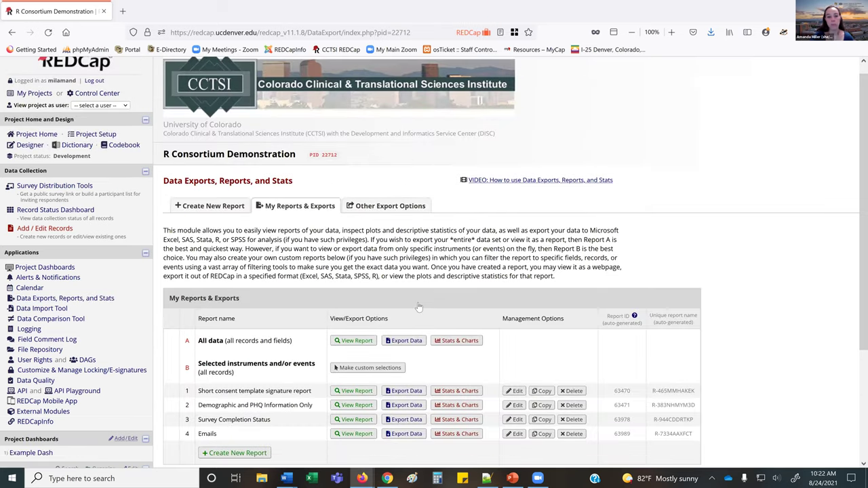
{"action": "scroll", "coordinate": [394, 290], "scroll_direction": "down", "scroll_amount": 3}
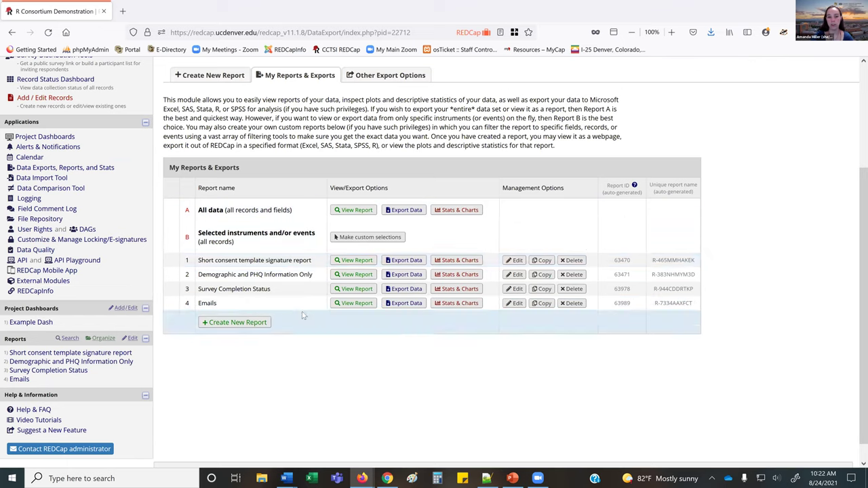
{"action": "left_click", "coordinate": [246, 324]}
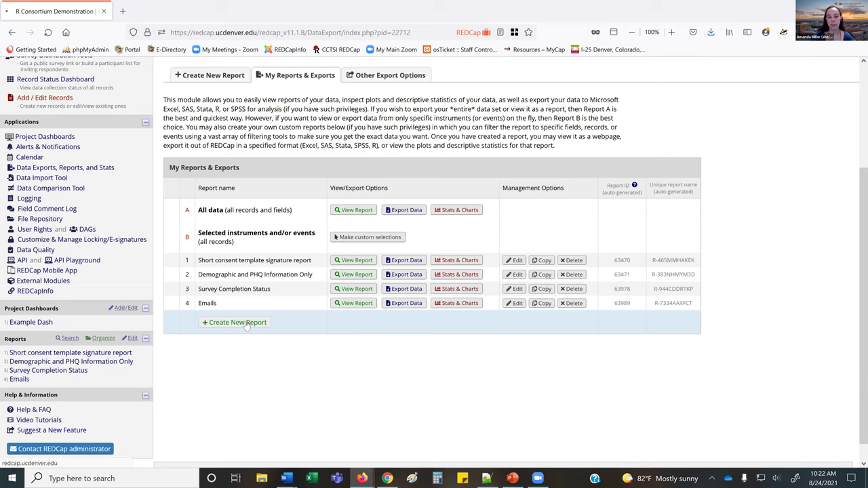
{"action": "type", "text": "Subset"}
- Add the eConsent fields first_name_v2, last_name_v2 and e_consent_confirm_v2 to the report with Quick Add
{"action": "scroll", "coordinate": [307, 317], "scroll_direction": "down", "scroll_amount": 1}
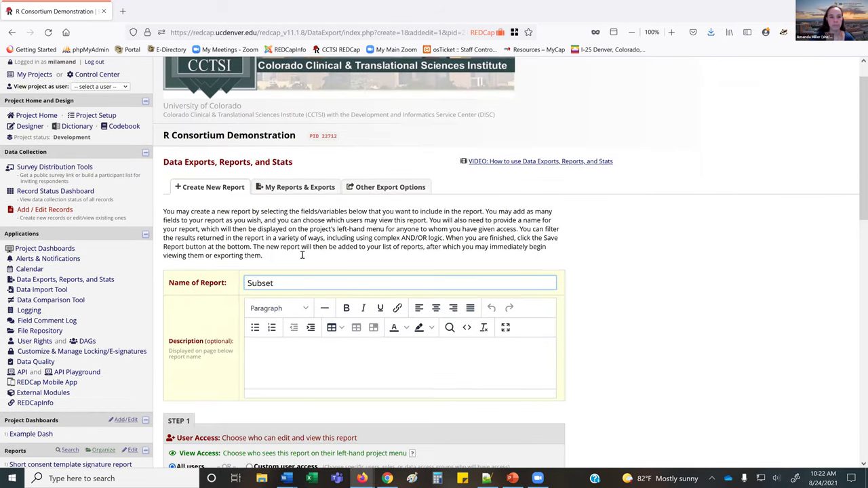
{"action": "scroll", "coordinate": [304, 255], "scroll_direction": "down", "scroll_amount": 5}
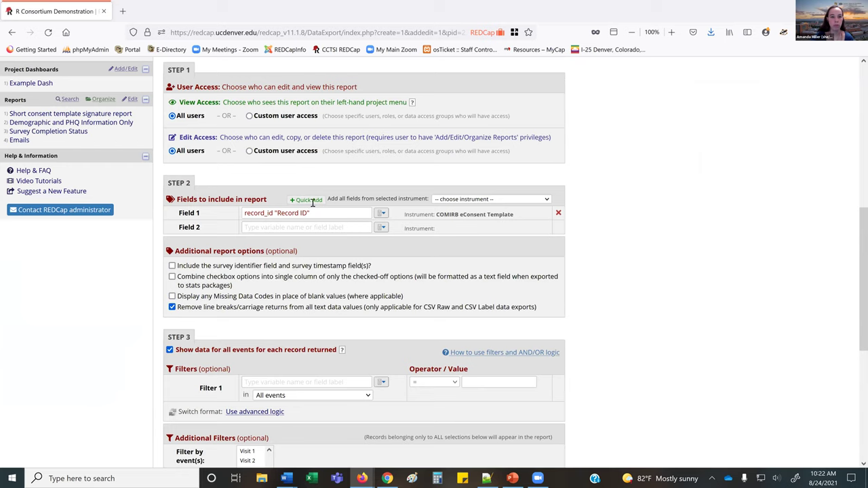
{"action": "left_click", "coordinate": [298, 200]}
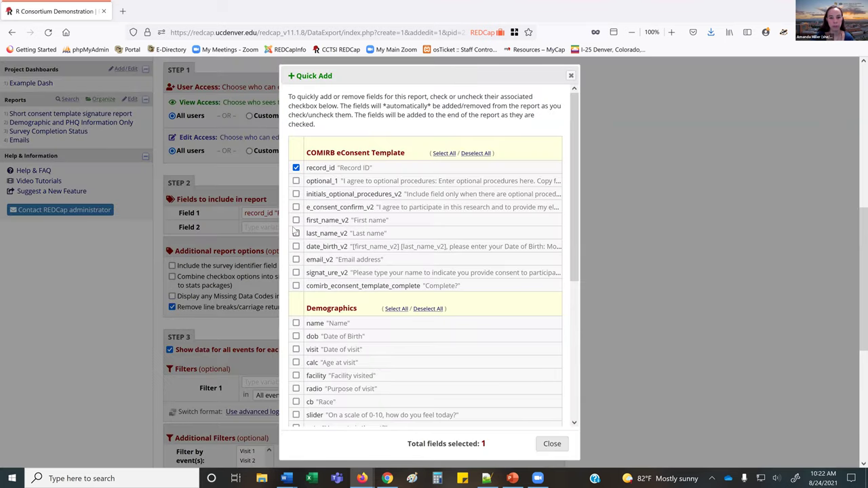
{"action": "left_click", "coordinate": [296, 219]}
{"action": "left_click", "coordinate": [296, 233]}
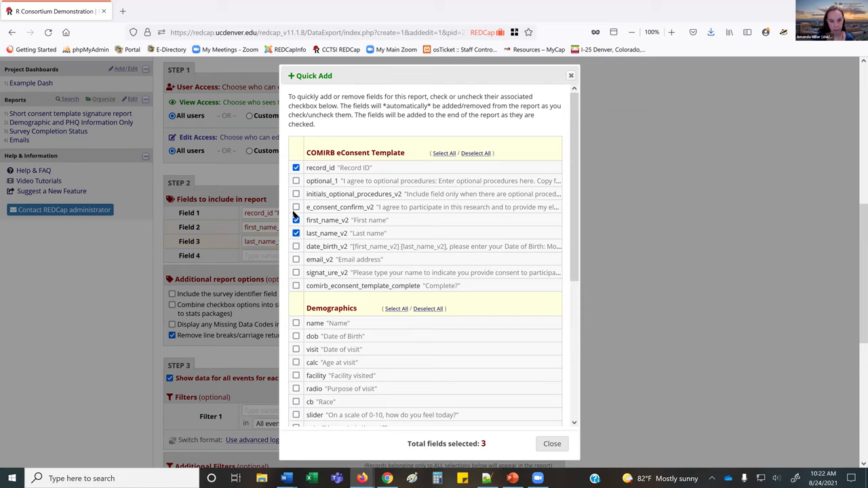
{"action": "left_click", "coordinate": [296, 206]}
- Add the Demographics fields cute, comfort and warm to the report and finish the Quick Add selection
{"action": "scroll", "coordinate": [296, 264], "scroll_direction": "down", "scroll_amount": 4}
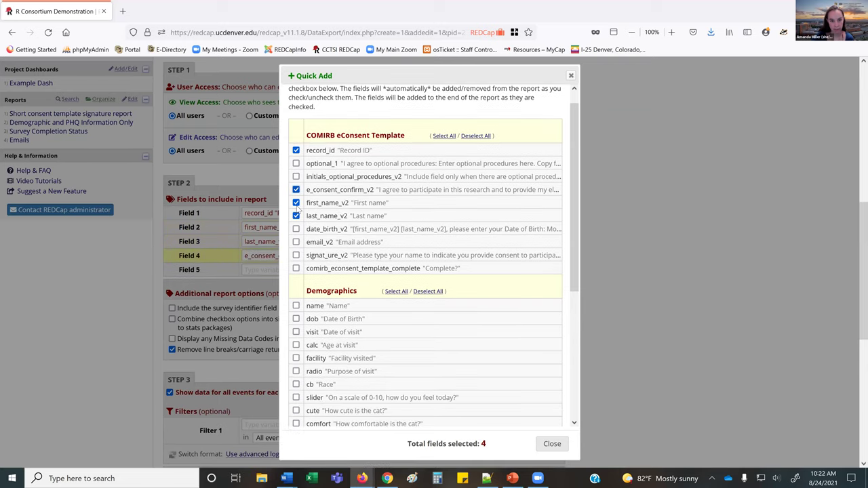
{"action": "scroll", "coordinate": [296, 265], "scroll_direction": "down", "scroll_amount": 1}
{"action": "left_click", "coordinate": [296, 289]}
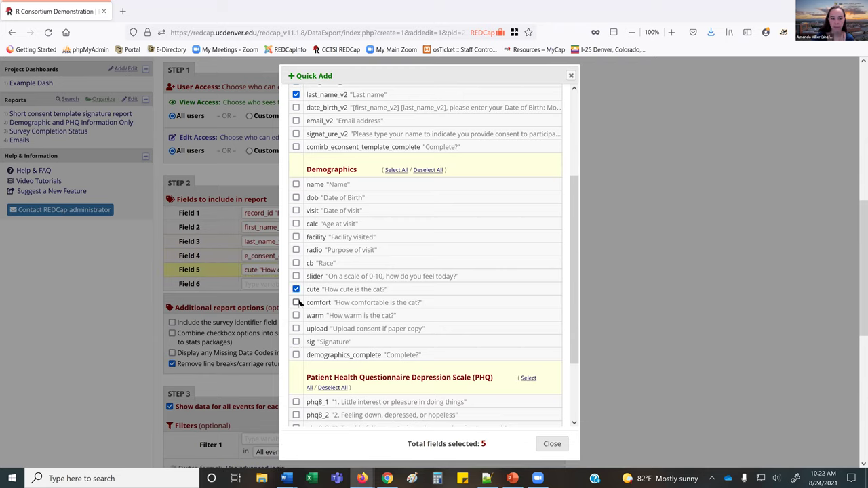
{"action": "left_click", "coordinate": [296, 302]}
{"action": "left_click", "coordinate": [296, 316]}
{"action": "scroll", "coordinate": [509, 393], "scroll_direction": "down", "scroll_amount": 4}
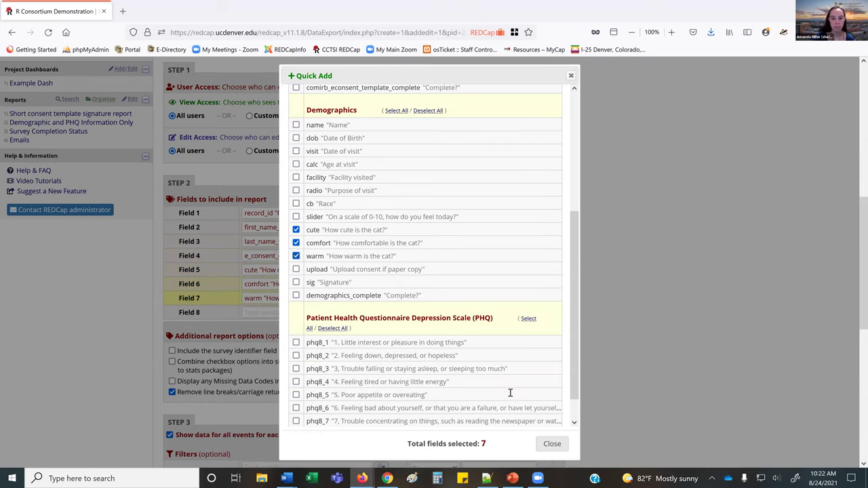
{"action": "scroll", "coordinate": [511, 395], "scroll_direction": "down", "scroll_amount": 6}
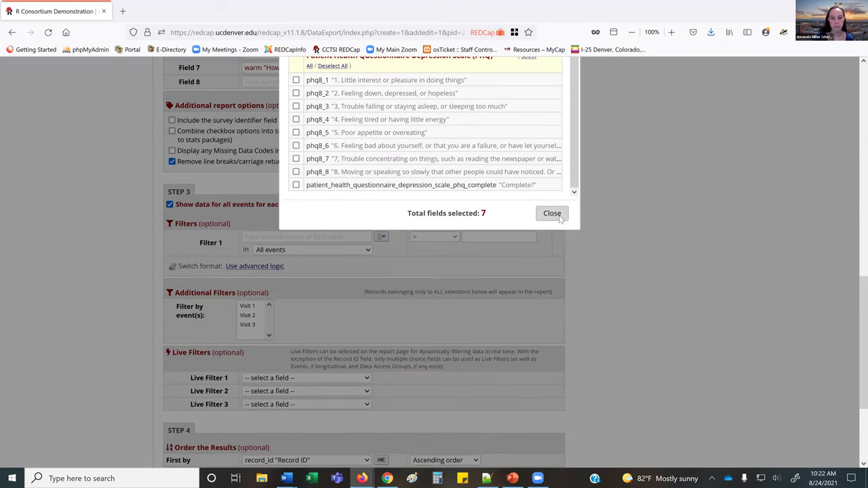
{"action": "left_click", "coordinate": [552, 214]}
- Filter the report to records where calc "Age at visit" is >= 20 in all events
{"action": "scroll", "coordinate": [440, 217], "scroll_direction": "down", "scroll_amount": 2}
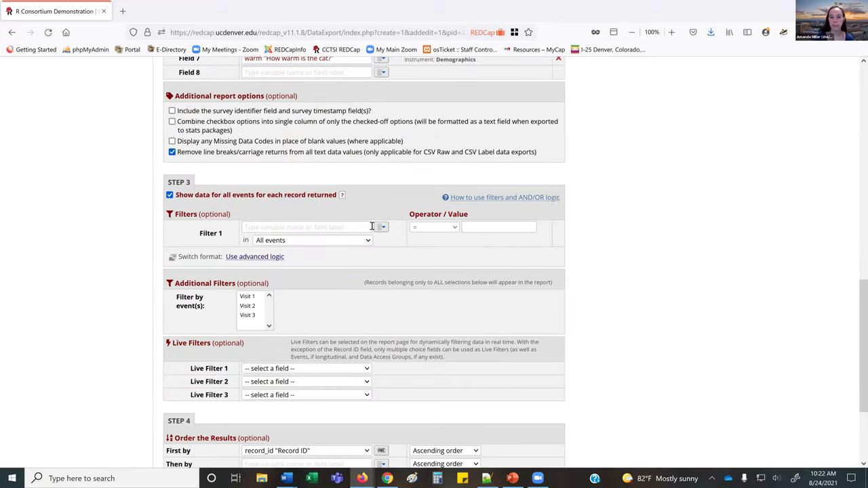
{"action": "left_click", "coordinate": [381, 228]}
{"action": "left_click", "coordinate": [366, 228]}
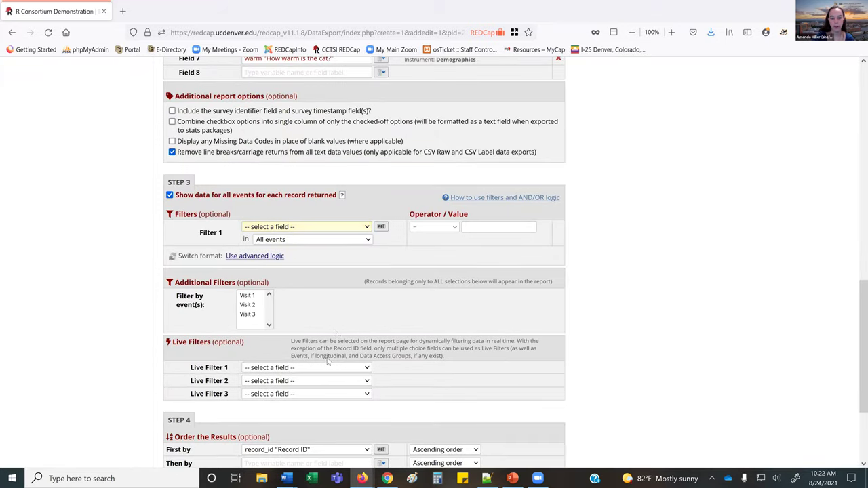
{"action": "left_click", "coordinate": [287, 452]}
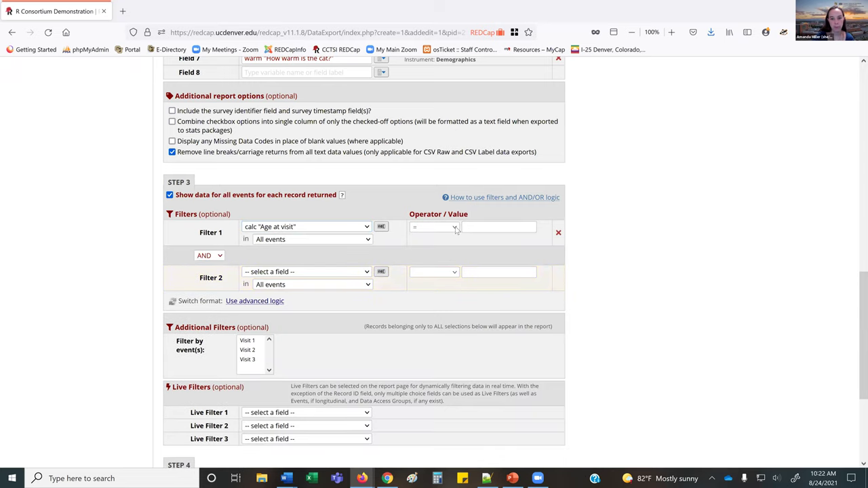
{"action": "left_click", "coordinate": [454, 227]}
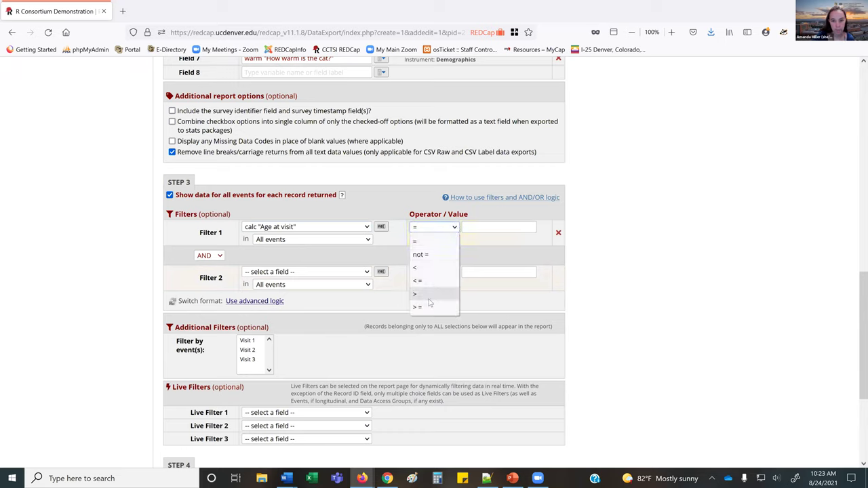
{"action": "left_click", "coordinate": [429, 307]}
{"action": "left_click", "coordinate": [496, 227]}
{"action": "type", "text": "20"}
{"action": "left_click", "coordinate": [648, 282]}
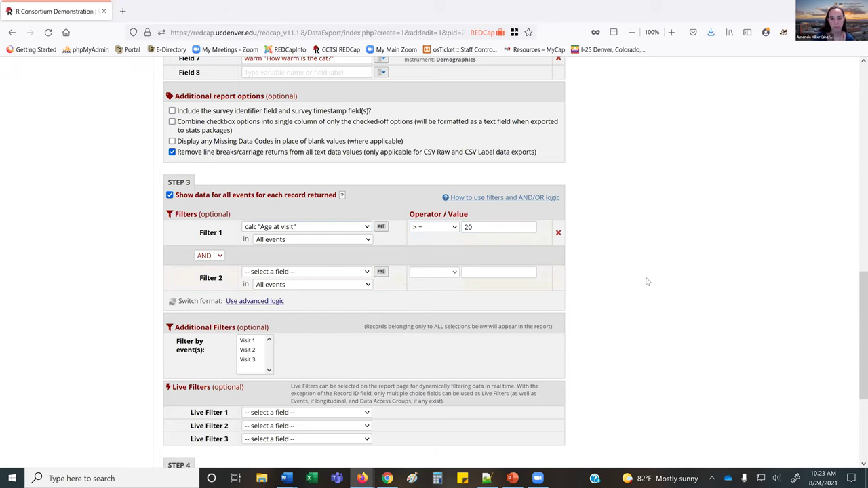
- Save the Subset report ordered by record_id ascending and view its results table
{"action": "scroll", "coordinate": [647, 282], "scroll_direction": "down", "scroll_amount": 1}
{"action": "scroll", "coordinate": [647, 282], "scroll_direction": "down", "scroll_amount": 3}
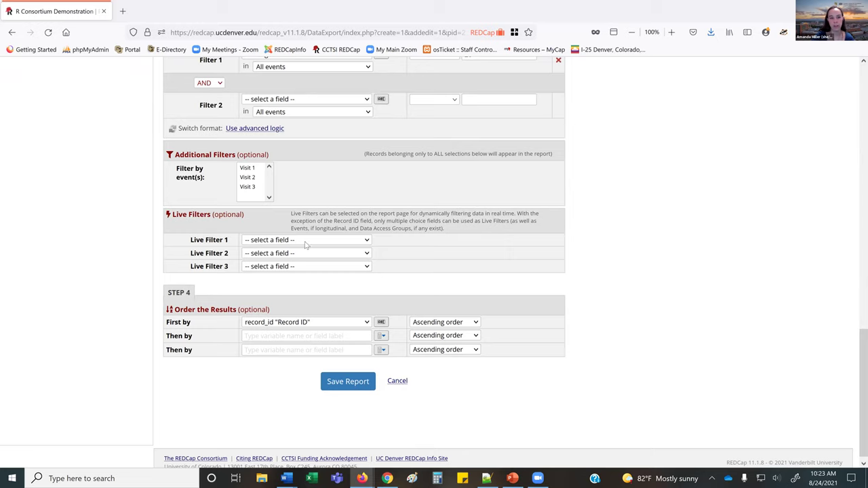
{"action": "left_click", "coordinate": [345, 384]}
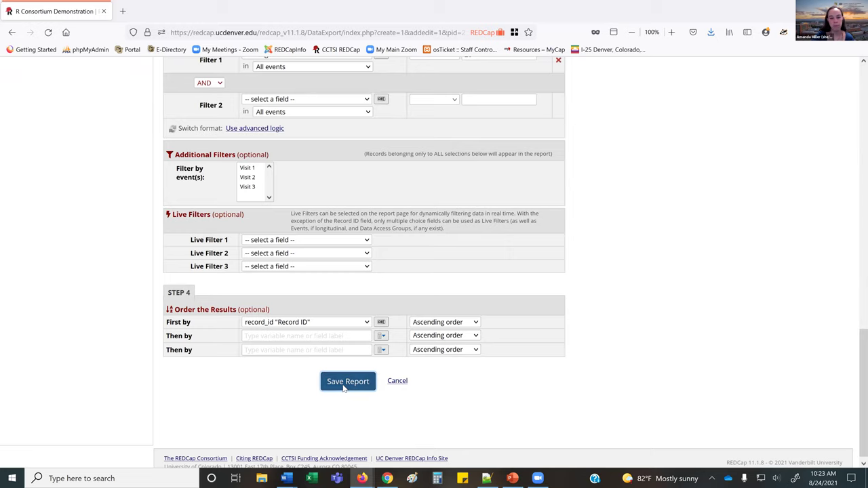
{"action": "left_click", "coordinate": [335, 284]}
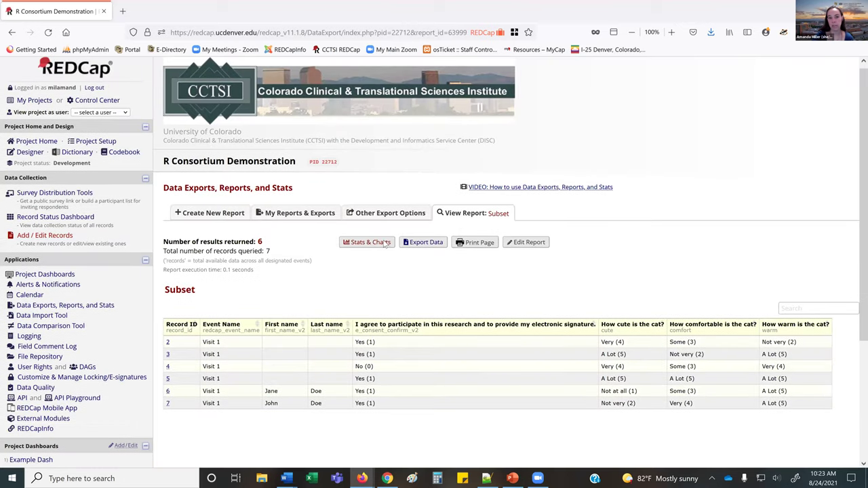
{"action": "scroll", "coordinate": [576, 359], "scroll_direction": "down", "scroll_amount": 3}
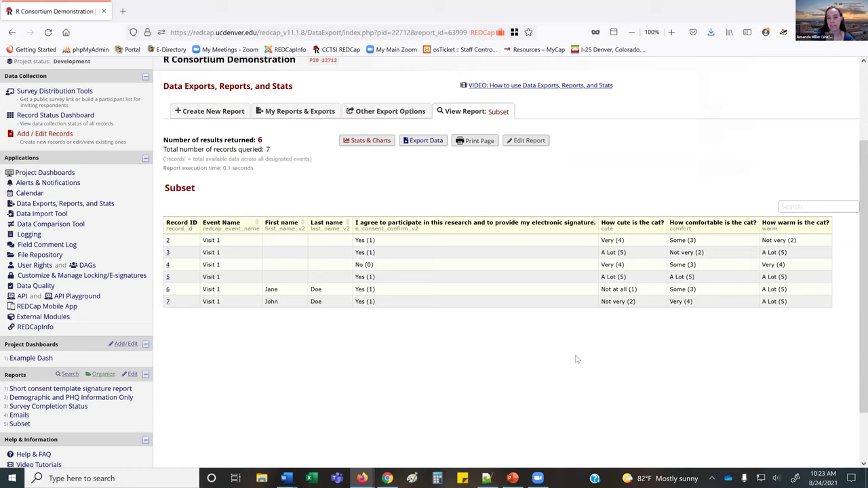
- Open the Subset report's Stats & Charts and examine the bar charts for the consent and cat questions
{"action": "left_click", "coordinate": [361, 142]}
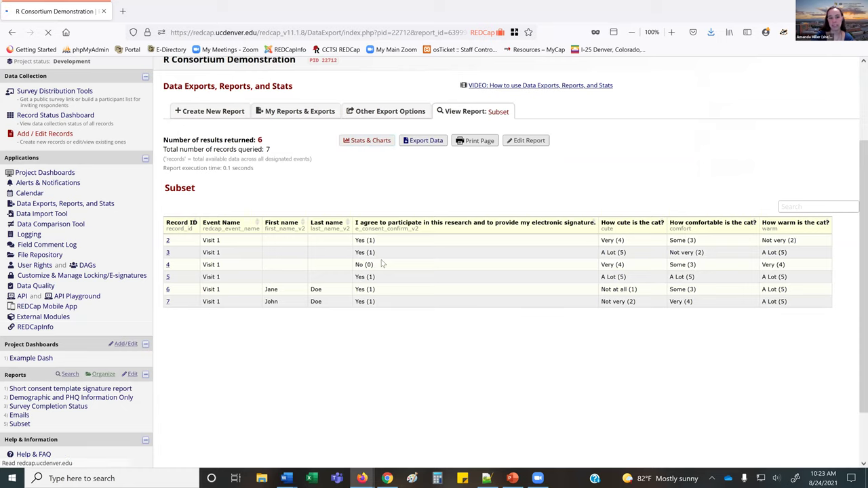
{"action": "scroll", "coordinate": [382, 264], "scroll_direction": "down", "scroll_amount": 5}
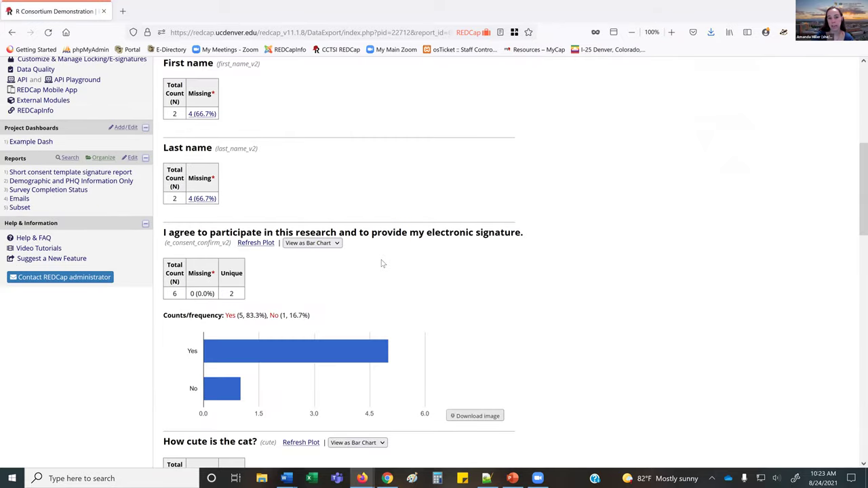
{"action": "scroll", "coordinate": [382, 264], "scroll_direction": "down", "scroll_amount": 5}
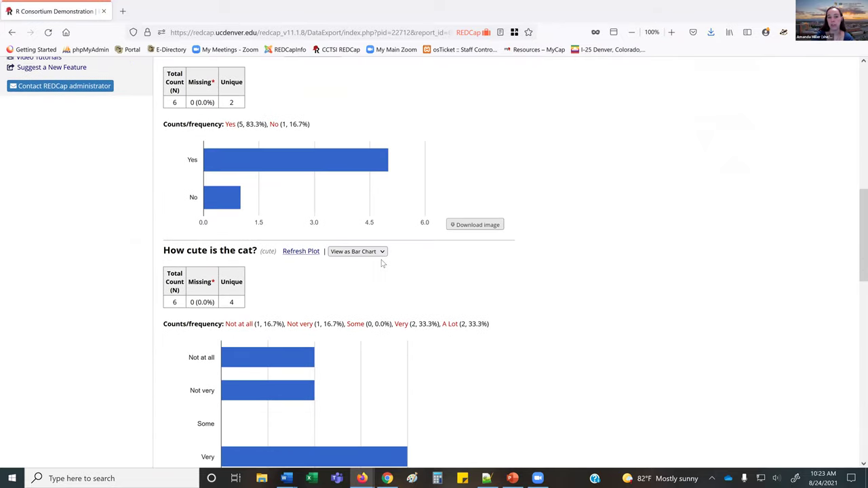
{"action": "scroll", "coordinate": [382, 263], "scroll_direction": "down", "scroll_amount": 5}
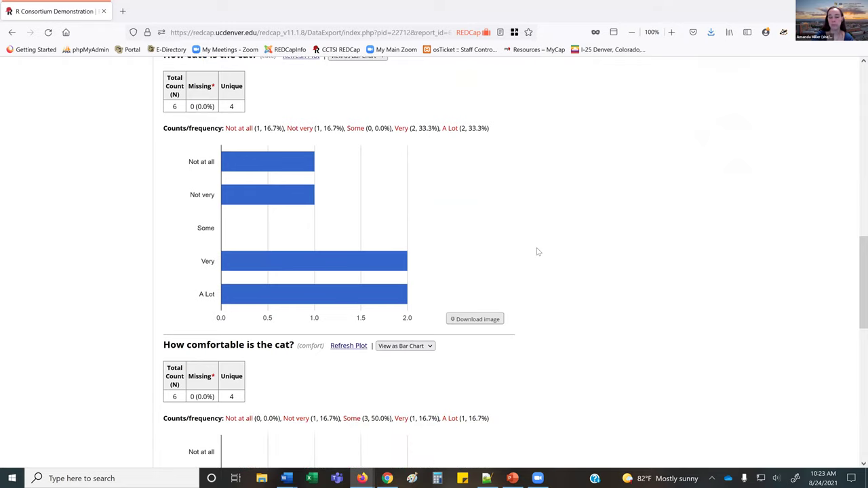
- Examine the bar chart for how comfortable the cat is and the response counts for how warm it is
{"action": "scroll", "coordinate": [537, 253], "scroll_direction": "down", "scroll_amount": 7}
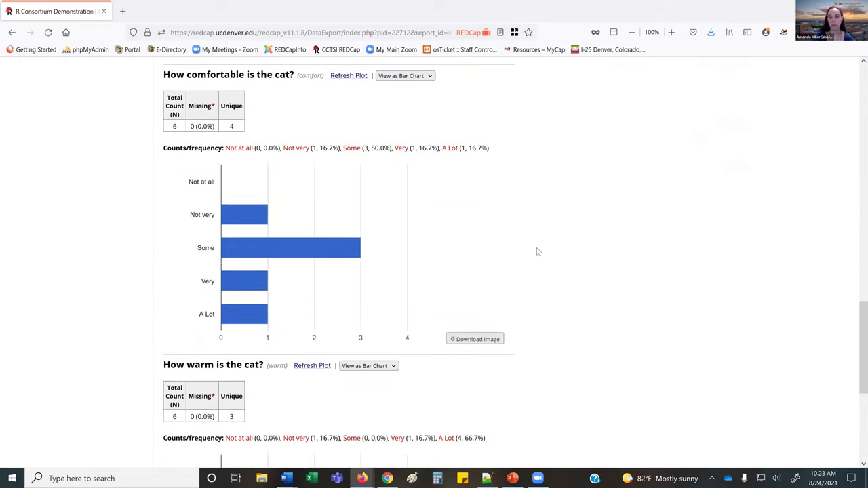
{"action": "scroll", "coordinate": [538, 252], "scroll_direction": "up", "scroll_amount": 8}
{"action": "scroll", "coordinate": [409, 244], "scroll_direction": "up", "scroll_amount": 15}
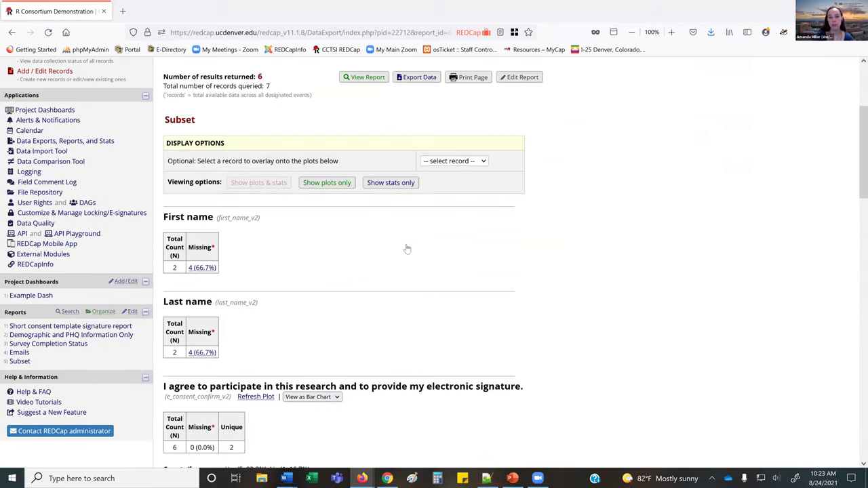
- Open the Subset report's data export settings and choose CSV / Microsoft Excel (raw data) as the export format
{"action": "scroll", "coordinate": [408, 248], "scroll_direction": "up", "scroll_amount": 5}
{"action": "left_click", "coordinate": [407, 247]}
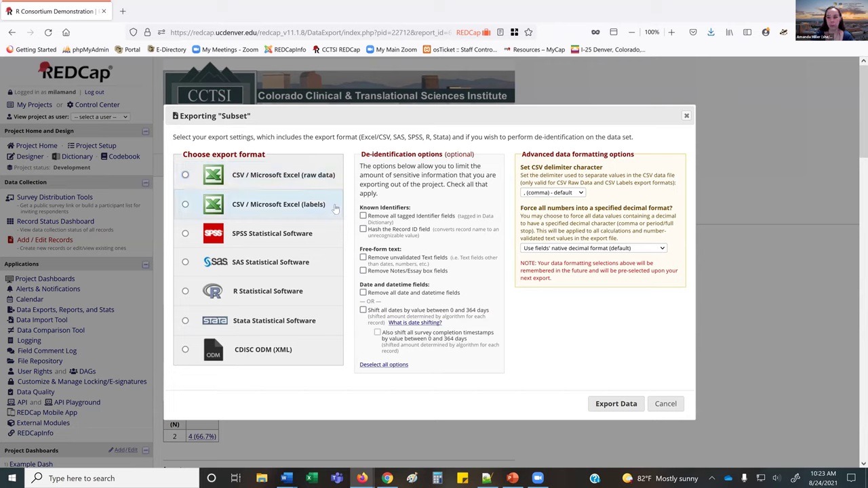
{"action": "left_click", "coordinate": [339, 320]}
{"action": "left_click", "coordinate": [305, 183]}
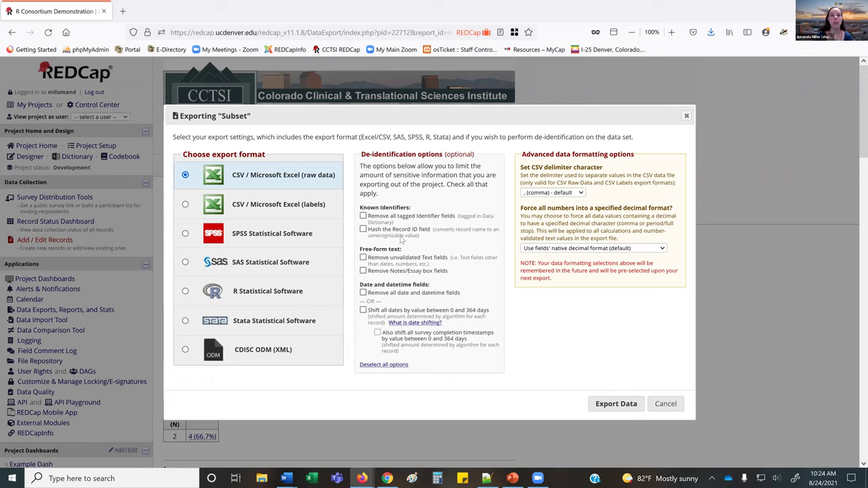
- Inspect the project ID and report ID parameters in the page's web address
{"action": "left_click", "coordinate": [415, 32]}
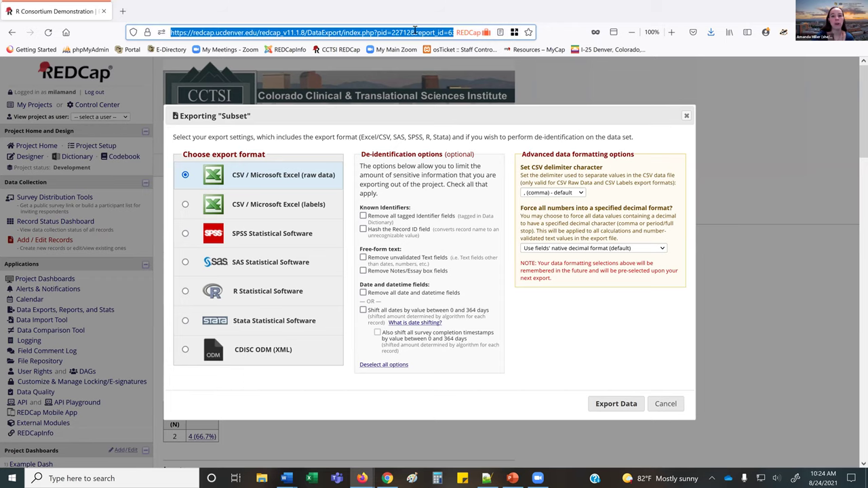
{"action": "left_click", "coordinate": [377, 33]}
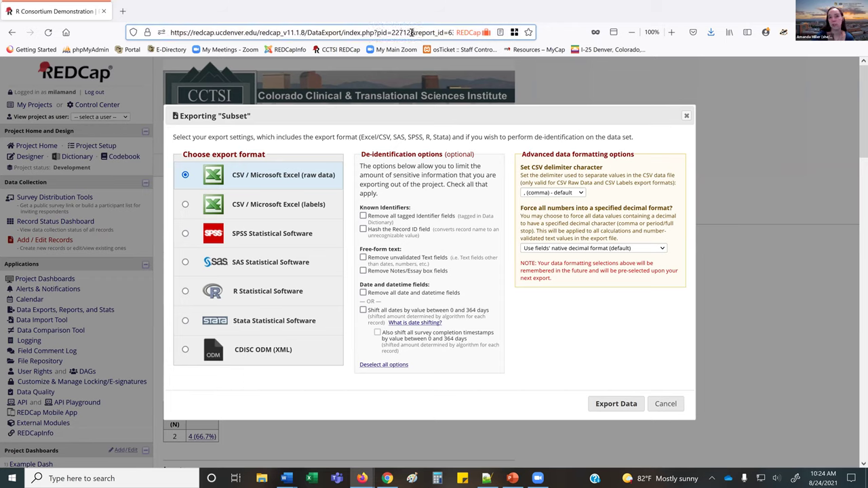
- Examine the project and report IDs in the web address of the Subset report page
{"action": "key", "text": "Right"}
{"action": "key", "text": "Right"}
{"action": "key", "text": "Right"}
{"action": "key", "text": "Right"}
{"action": "key", "text": "Right"}
{"action": "key", "text": "Right"}
{"action": "key", "text": "Right"}
{"action": "key", "text": "Right"}
{"action": "key", "text": "Right"}
{"action": "key", "text": "Right"}
{"action": "left_click", "coordinate": [596, 346]}
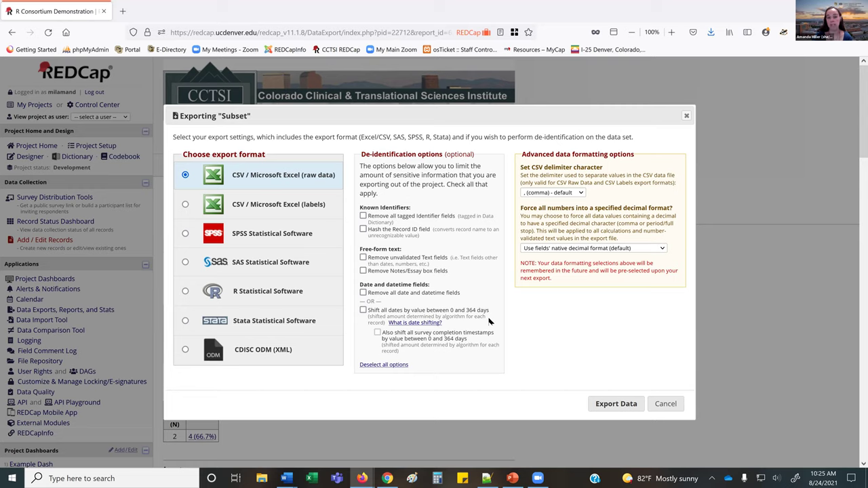
- Review the CSV delimiter choices and the decimal format setting in the export's advanced data formatting options
{"action": "left_click", "coordinate": [580, 193]}
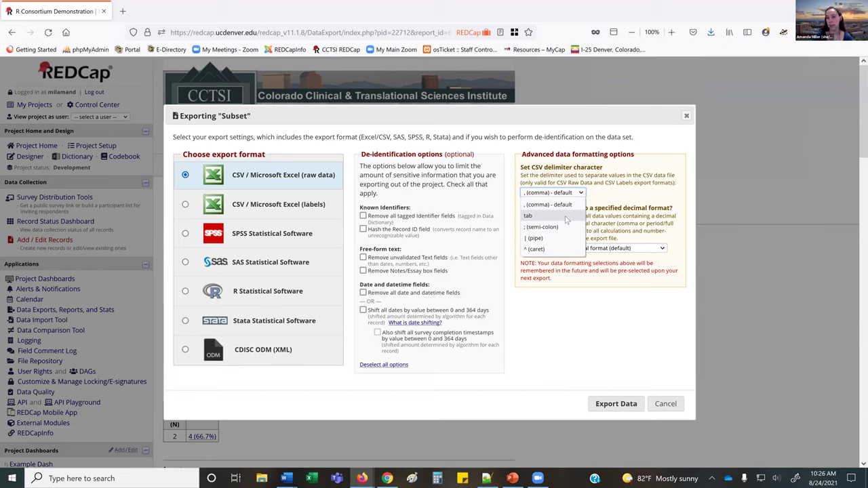
{"action": "left_click", "coordinate": [612, 225]}
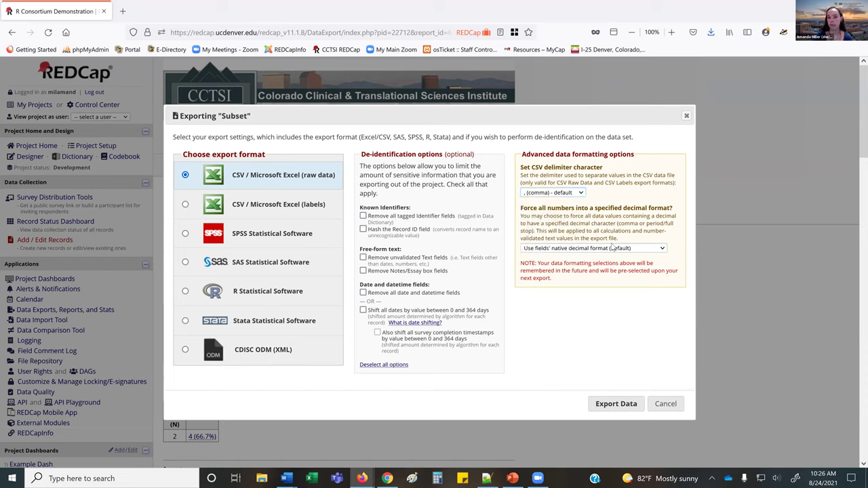
{"action": "left_click", "coordinate": [614, 249]}
{"action": "left_click", "coordinate": [628, 230]}
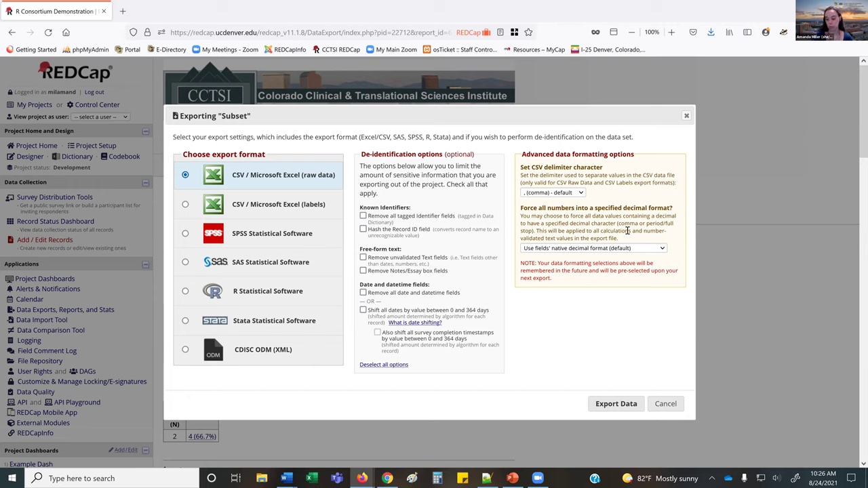
- Export the Subset report as CSV raw data with the default settings and open the downloaded file in Excel
{"action": "left_click", "coordinate": [597, 403]}
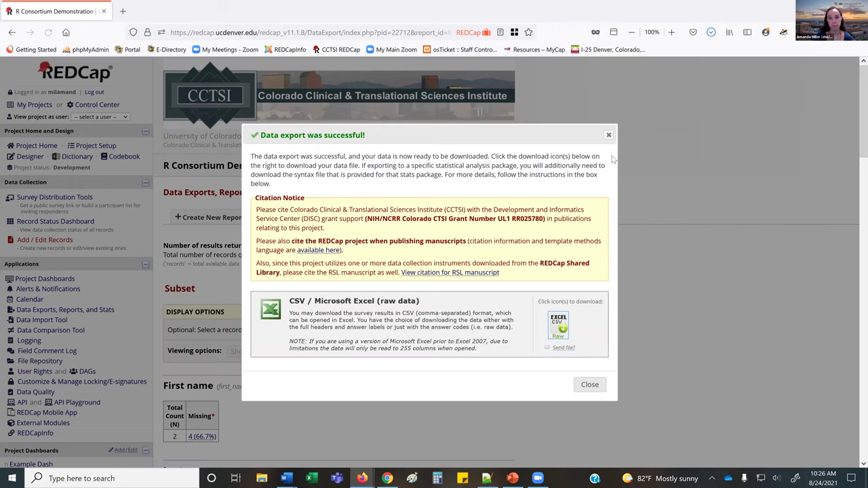
{"action": "left_click", "coordinate": [711, 32]}
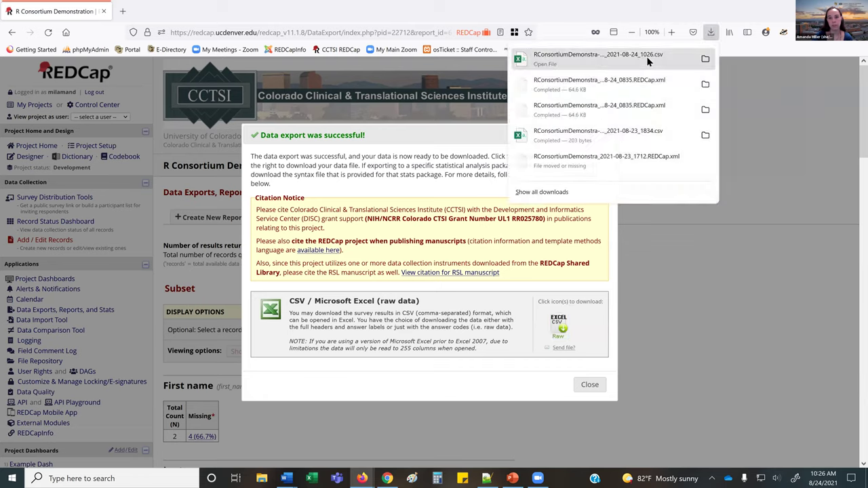
{"action": "left_click", "coordinate": [646, 57]}
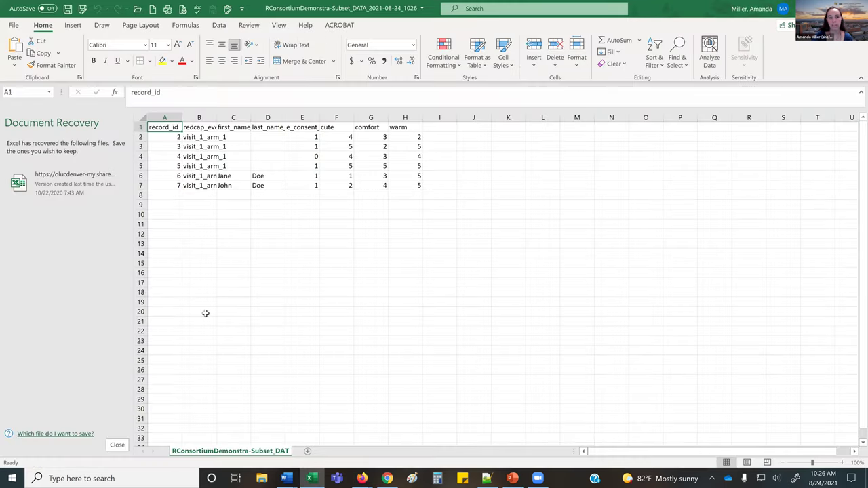
- Fit the widths of columns B through E to their contents so the full field names can be read
{"action": "left_click_drag", "start_coordinate": [215, 113], "coordinate": [215, 113]}
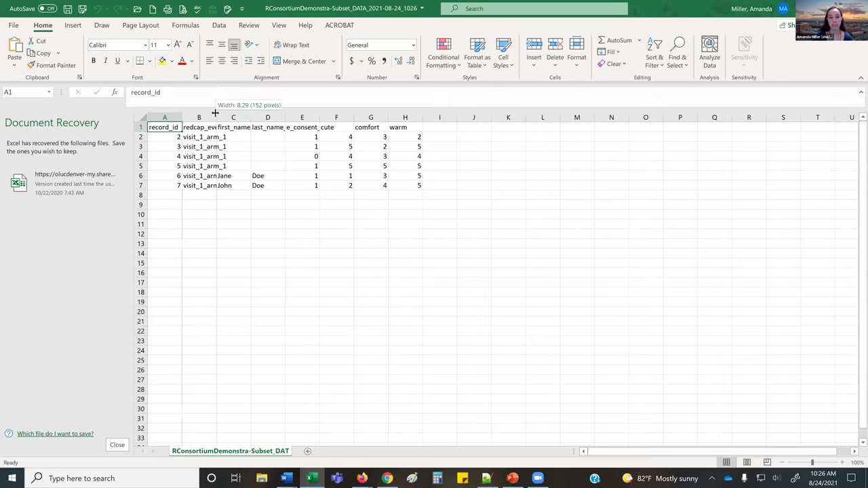
{"action": "double_click", "coordinate": [215, 113]}
{"action": "left_click_drag", "start_coordinate": [284, 117], "coordinate": [284, 117]}
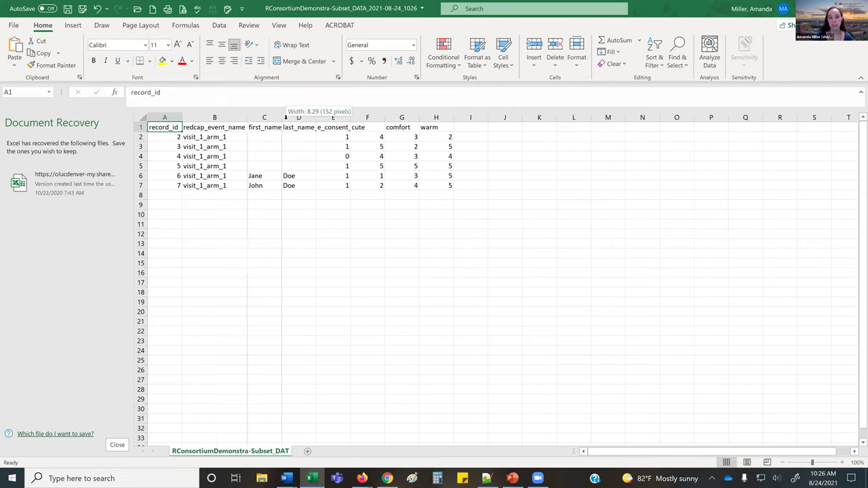
{"action": "double_click", "coordinate": [286, 117]}
{"action": "double_click", "coordinate": [330, 118]}
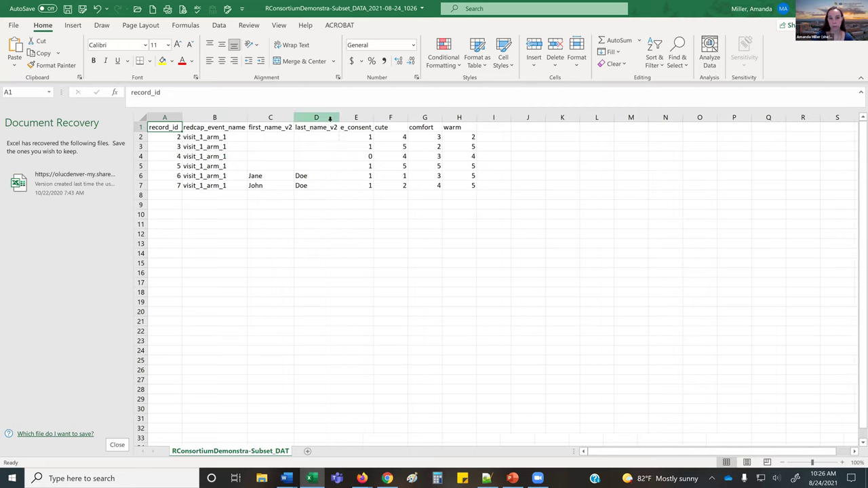
{"action": "double_click", "coordinate": [376, 118]}
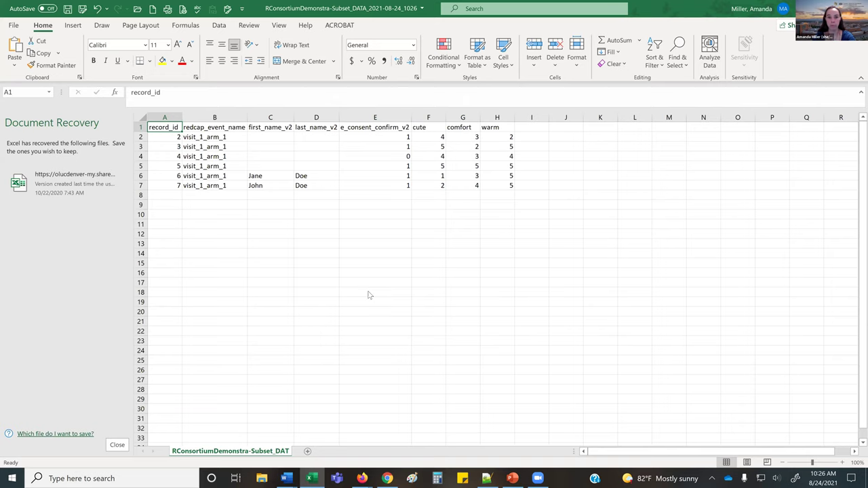
- Return to REDCap in the browser, dismiss the export confirmation and open the project's Logging page
{"action": "key", "text": "alt+Tab"}
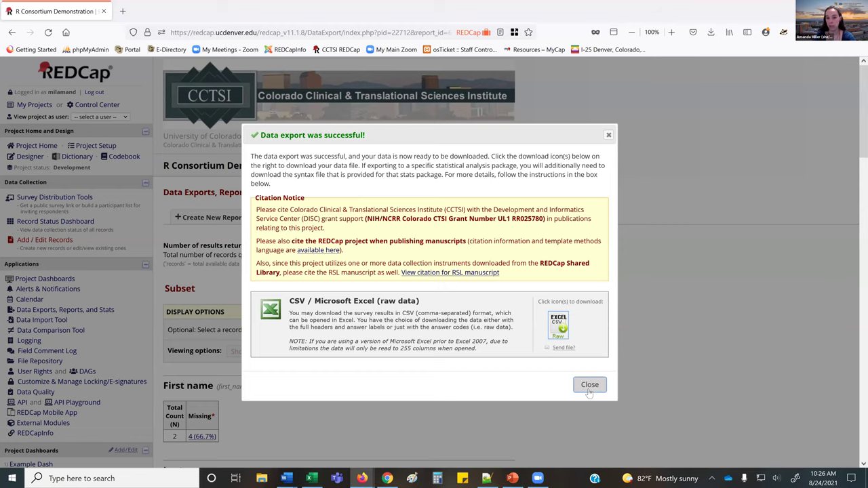
{"action": "left_click", "coordinate": [589, 390]}
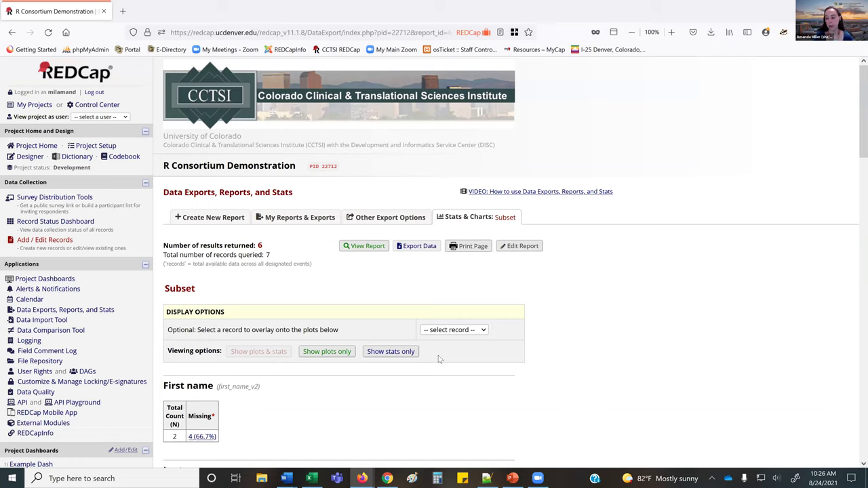
{"action": "left_click", "coordinate": [31, 341]}
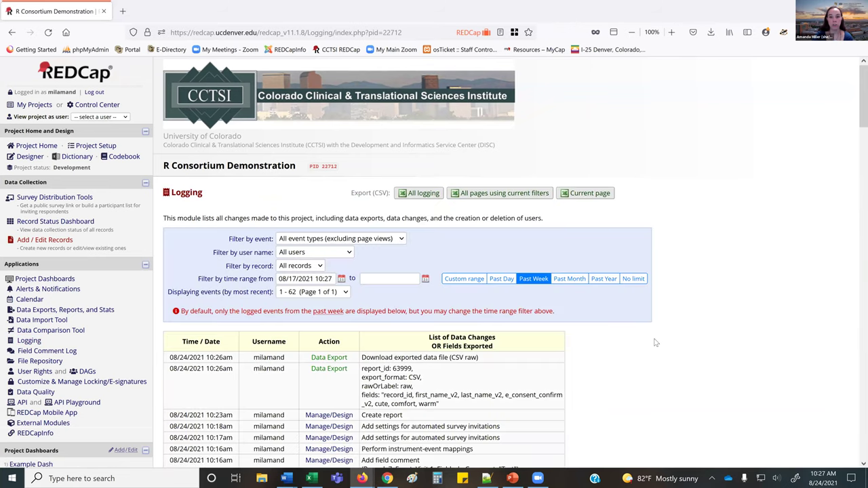
- Examine the recent log entries for exports, design changes and survey responses, and the event types available for filtering them
{"action": "scroll", "coordinate": [655, 342], "scroll_direction": "down", "scroll_amount": 2}
{"action": "scroll", "coordinate": [655, 342], "scroll_direction": "down", "scroll_amount": 1}
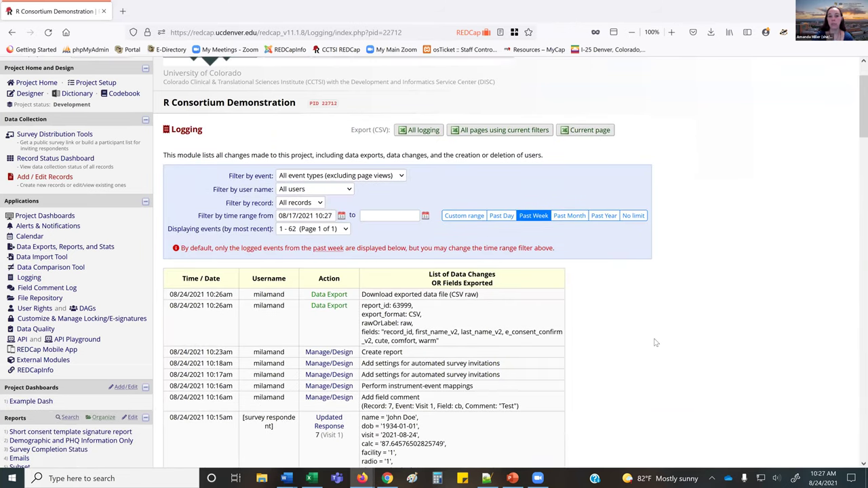
{"action": "scroll", "coordinate": [655, 342], "scroll_direction": "down", "scroll_amount": 1}
{"action": "scroll", "coordinate": [655, 342], "scroll_direction": "down", "scroll_amount": 3}
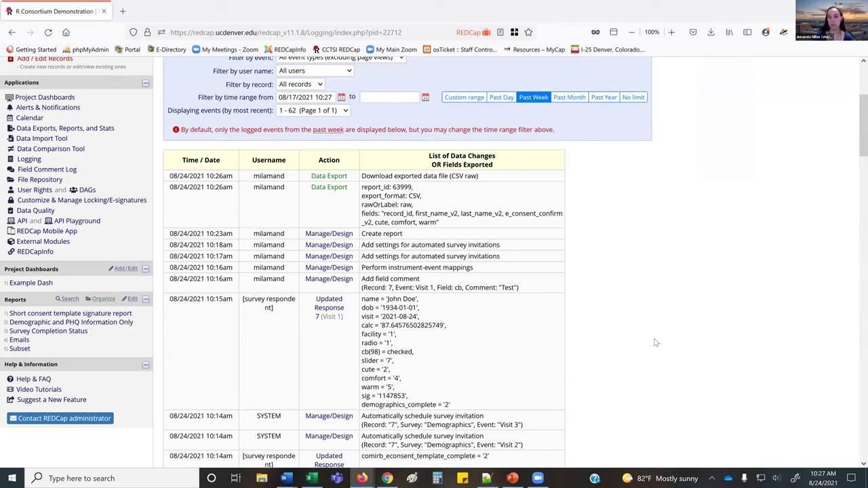
{"action": "scroll", "coordinate": [655, 343], "scroll_direction": "down", "scroll_amount": 1}
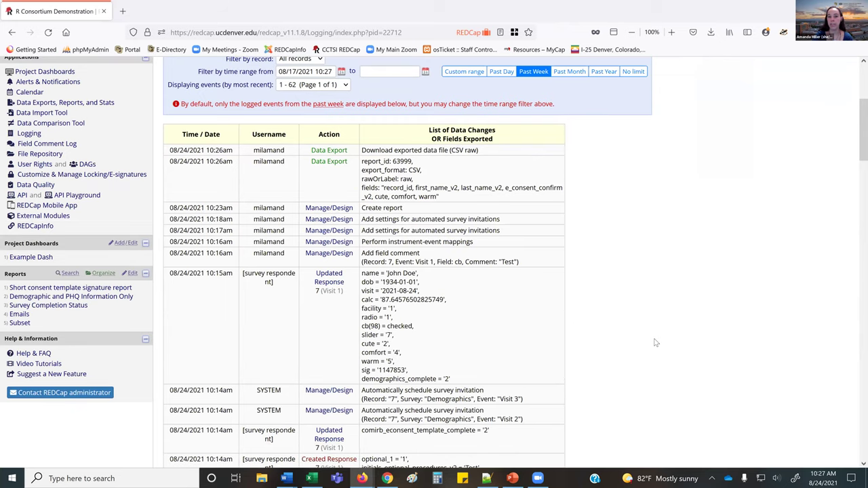
{"action": "scroll", "coordinate": [655, 343], "scroll_direction": "up", "scroll_amount": 1}
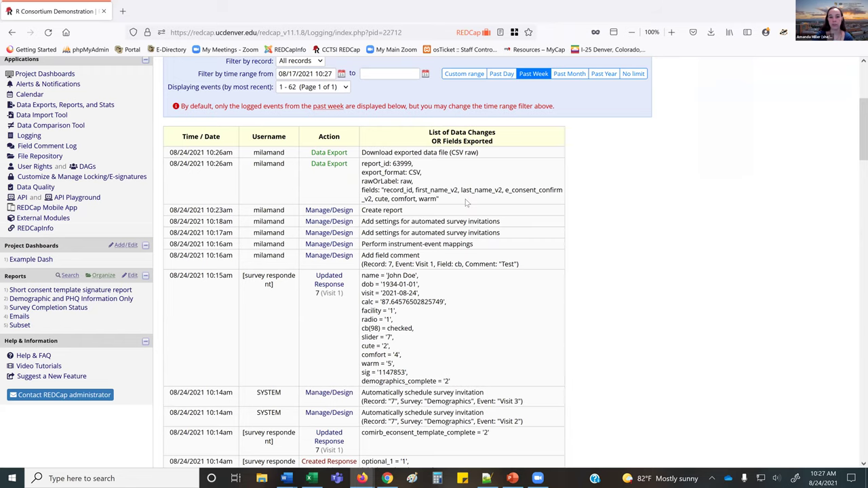
{"action": "scroll", "coordinate": [466, 202], "scroll_direction": "down", "scroll_amount": 2}
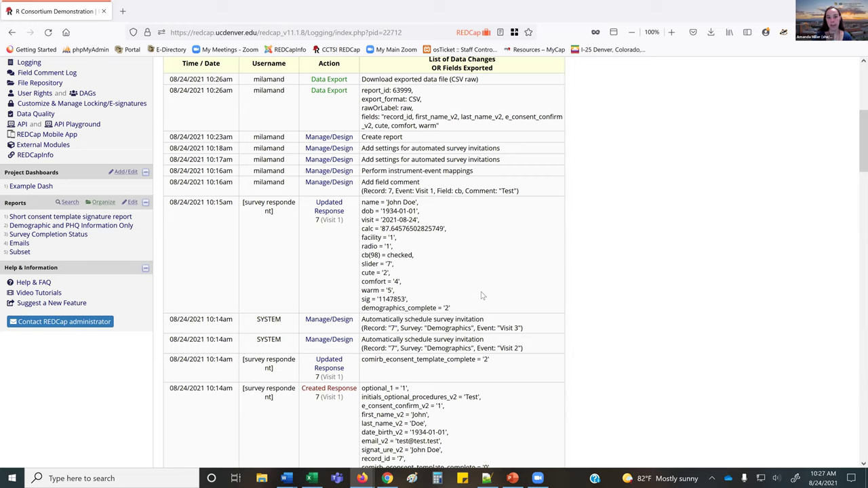
{"action": "scroll", "coordinate": [392, 234], "scroll_direction": "up", "scroll_amount": 5}
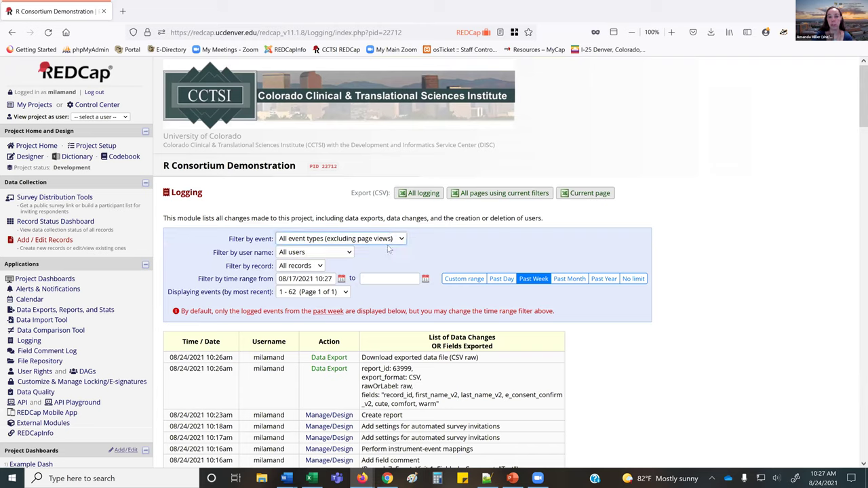
{"action": "left_click", "coordinate": [393, 242]}
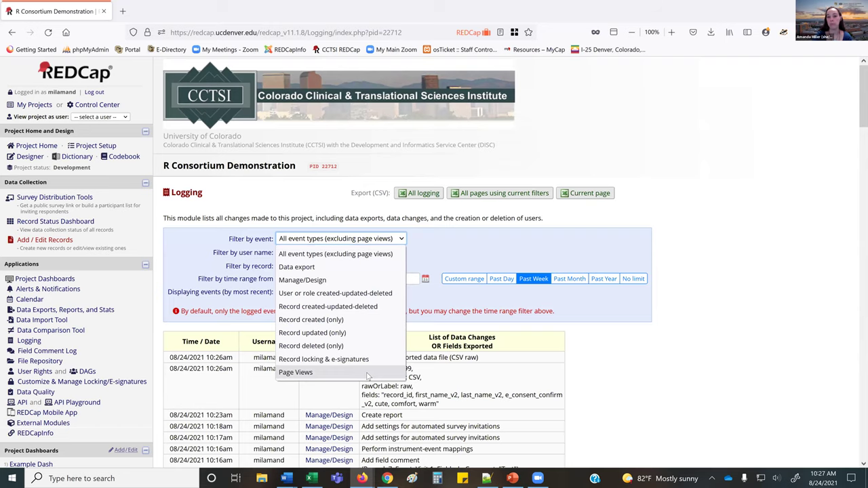
{"action": "left_click", "coordinate": [574, 337]}
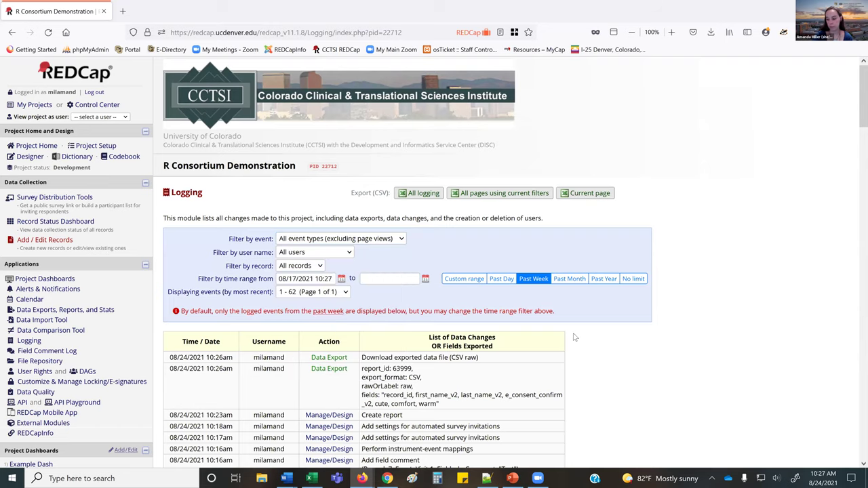
- Open the Example Dash project dashboard and review its consent chart, cat opinion charts and numerical statistics table
{"action": "scroll", "coordinate": [332, 235], "scroll_direction": "down", "scroll_amount": 2}
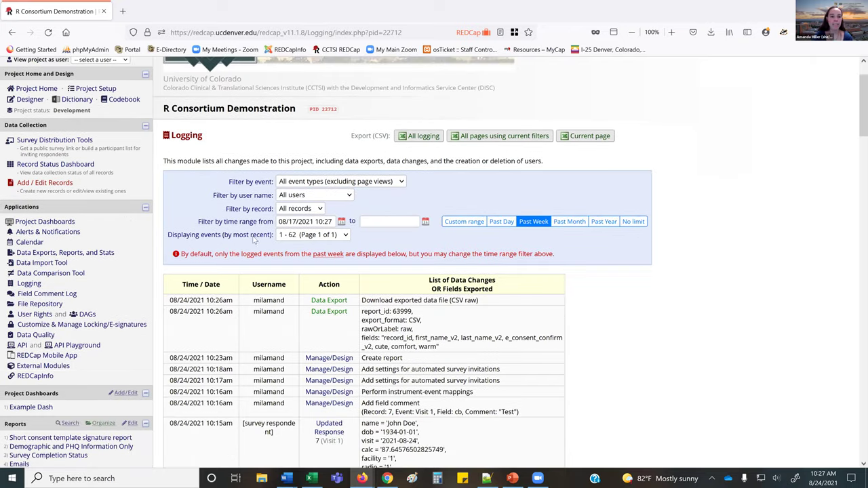
{"action": "scroll", "coordinate": [255, 240], "scroll_direction": "down", "scroll_amount": 1}
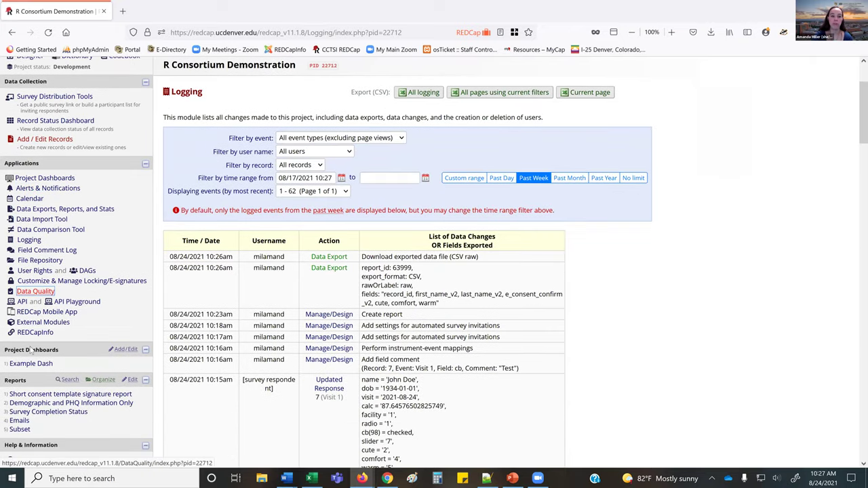
{"action": "left_click", "coordinate": [31, 363]}
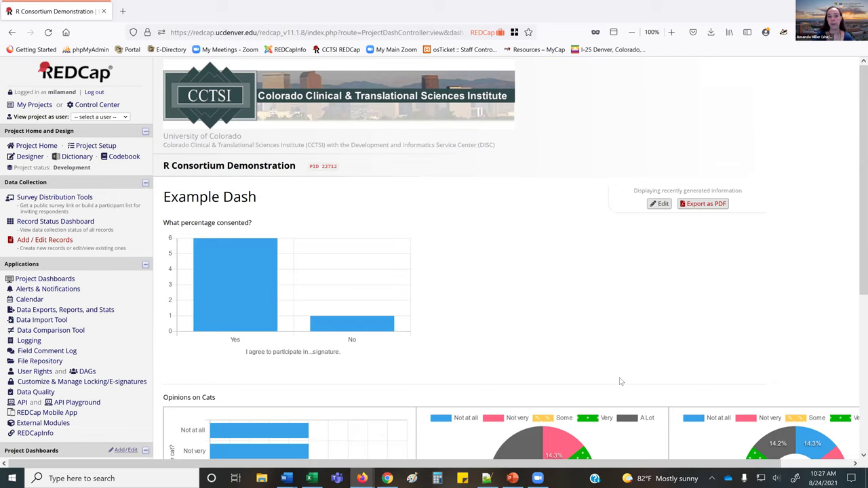
{"action": "scroll", "coordinate": [619, 382], "scroll_direction": "down", "scroll_amount": 1}
{"action": "scroll", "coordinate": [619, 381], "scroll_direction": "down", "scroll_amount": 3}
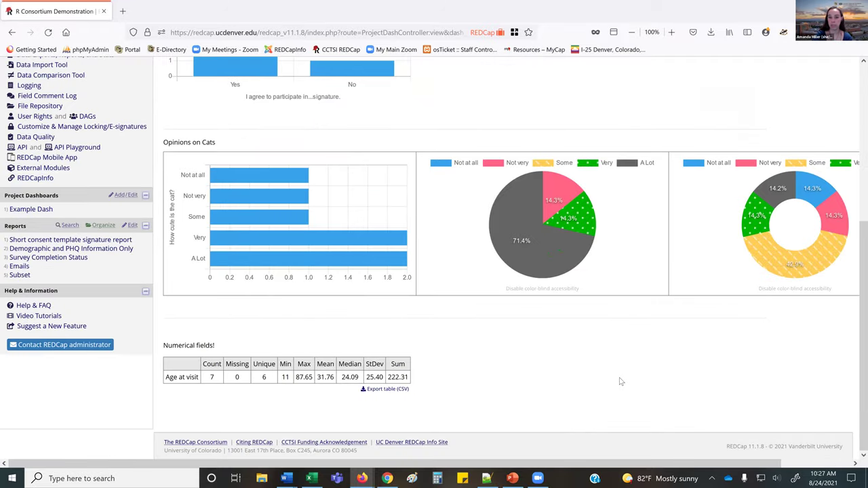
{"action": "scroll", "coordinate": [619, 382], "scroll_direction": "up", "scroll_amount": 4}
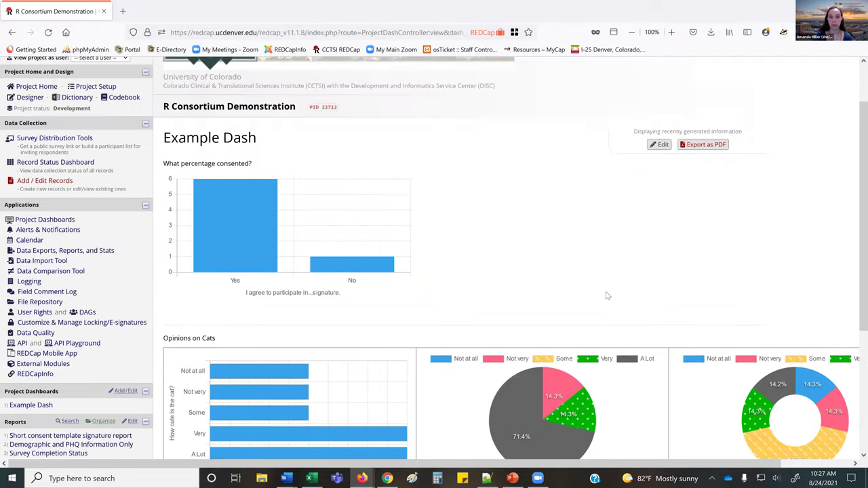
{"action": "scroll", "coordinate": [387, 317], "scroll_direction": "down", "scroll_amount": 2}
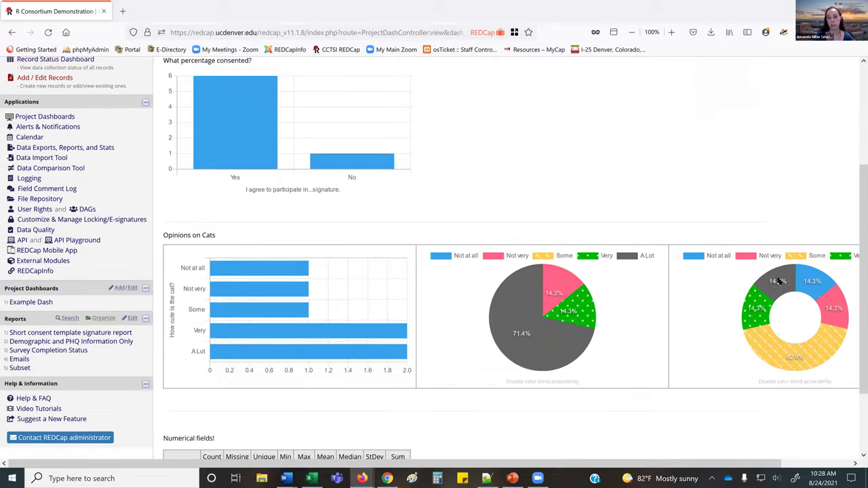
{"action": "scroll", "coordinate": [779, 281], "scroll_direction": "down", "scroll_amount": 3}
{"action": "scroll", "coordinate": [250, 377], "scroll_direction": "down", "scroll_amount": 1}
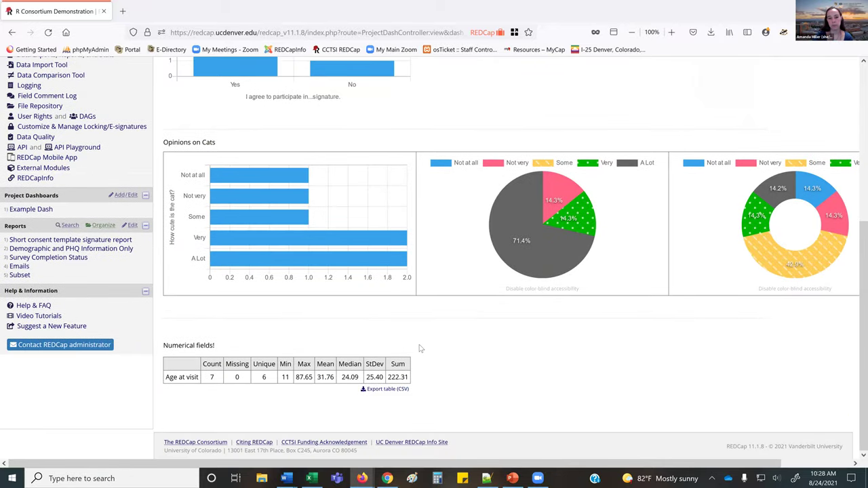
{"action": "scroll", "coordinate": [533, 300], "scroll_direction": "up", "scroll_amount": 4}
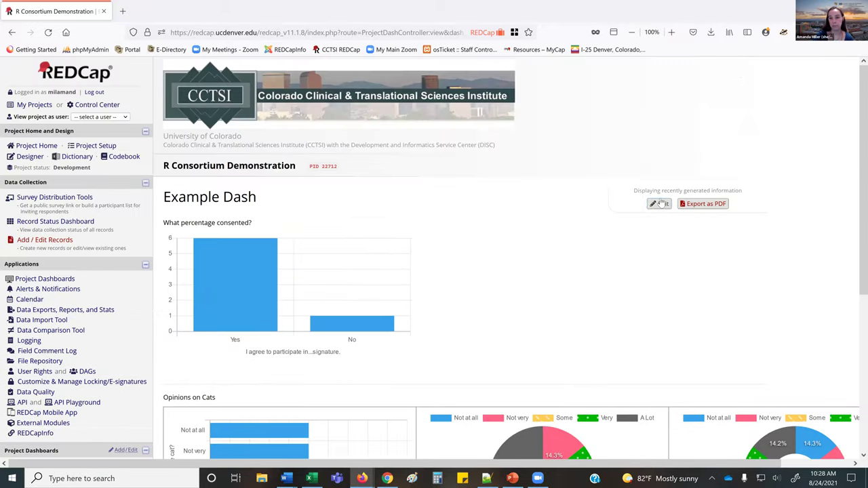
- Open the Example Dash dashboard for editing and read the user, record and form entries in the Smart Variables reference
{"action": "left_click", "coordinate": [661, 203]}
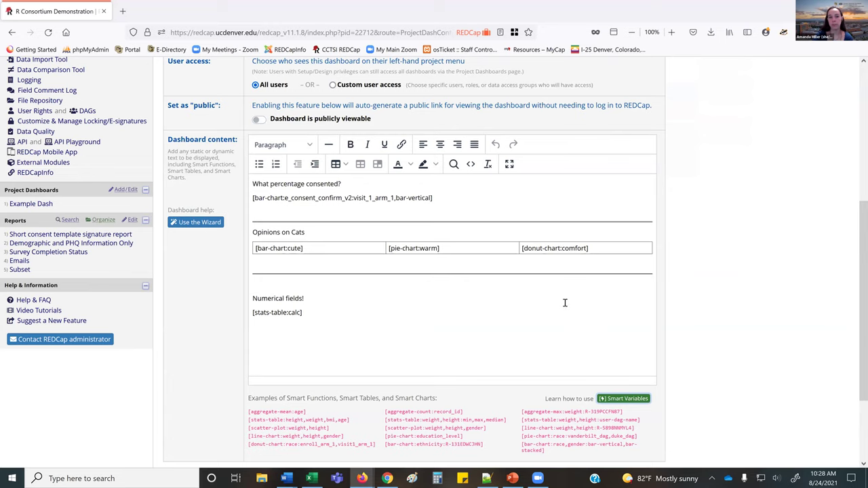
{"action": "scroll", "coordinate": [566, 307], "scroll_direction": "down", "scroll_amount": 10}
{"action": "scroll", "coordinate": [566, 307], "scroll_direction": "down", "scroll_amount": 3}
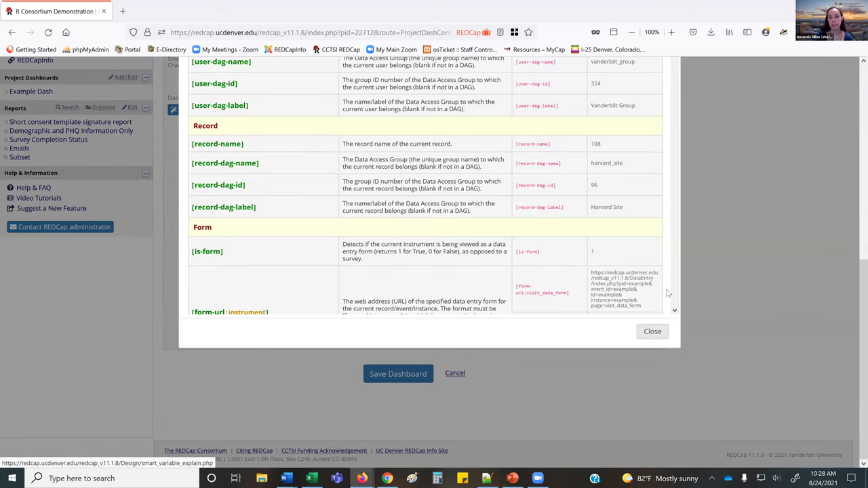
{"action": "scroll", "coordinate": [611, 291], "scroll_direction": "up", "scroll_amount": 1}
{"action": "scroll", "coordinate": [758, 275], "scroll_direction": "up", "scroll_amount": 2}
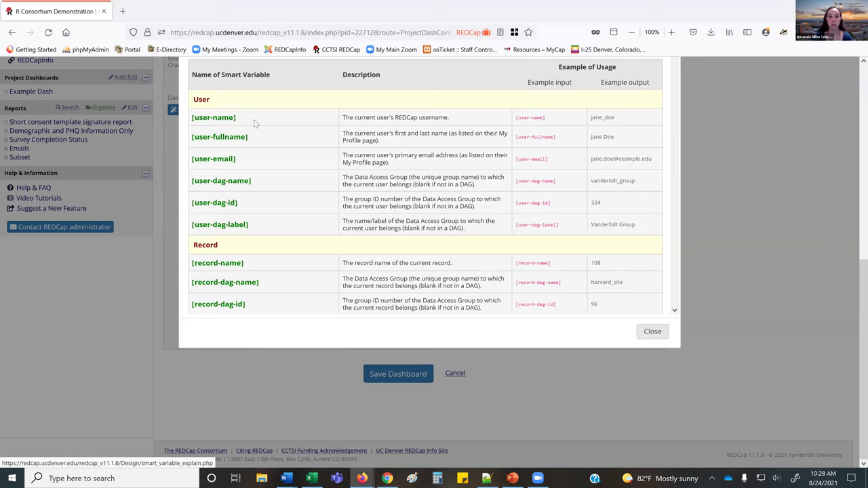
{"action": "scroll", "coordinate": [254, 123], "scroll_direction": "down", "scroll_amount": 5}
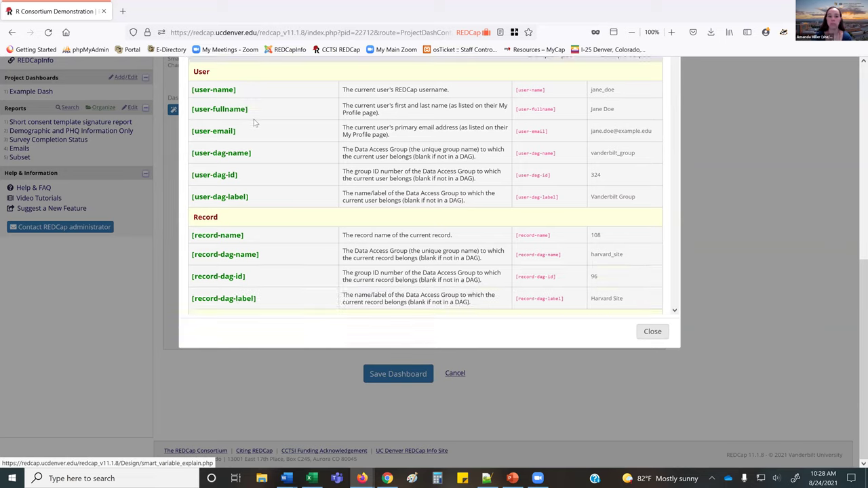
{"action": "scroll", "coordinate": [254, 123], "scroll_direction": "down", "scroll_amount": 3}
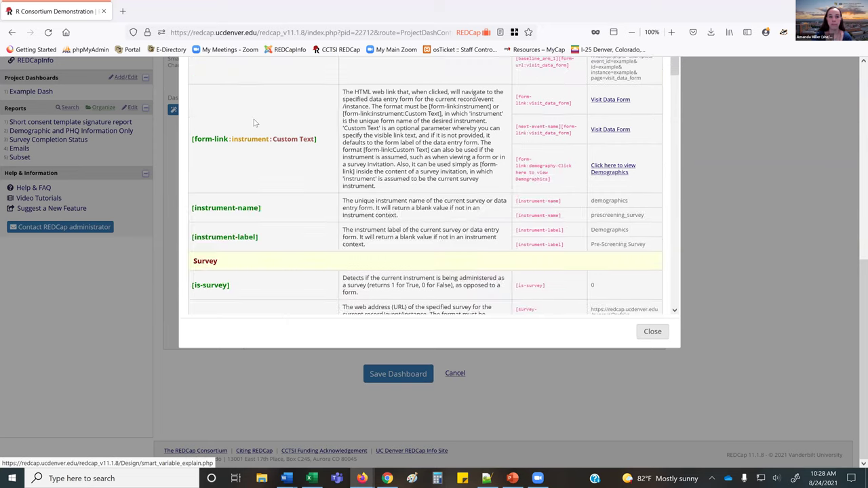
- Examine the aggregate function, chart, stats-table and optional parameter entries in the Smart Variables reference, and close it
{"action": "scroll", "coordinate": [254, 122], "scroll_direction": "down", "scroll_amount": 15}
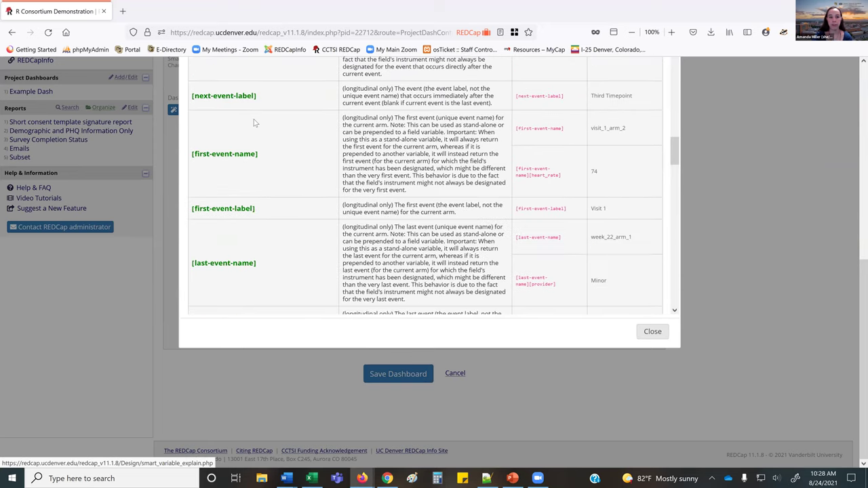
{"action": "scroll", "coordinate": [255, 123], "scroll_direction": "down", "scroll_amount": 1}
{"action": "scroll", "coordinate": [254, 122], "scroll_direction": "down", "scroll_amount": 20}
{"action": "scroll", "coordinate": [237, 136], "scroll_direction": "up", "scroll_amount": 6}
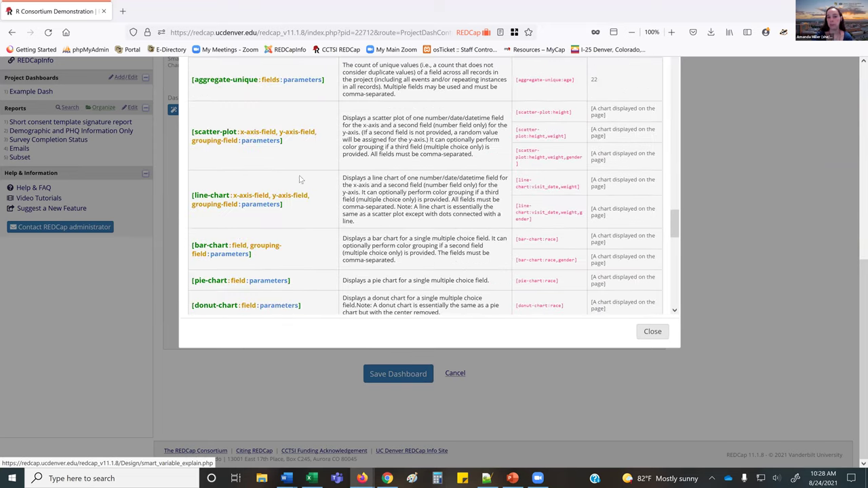
{"action": "scroll", "coordinate": [561, 277], "scroll_direction": "down", "scroll_amount": 4}
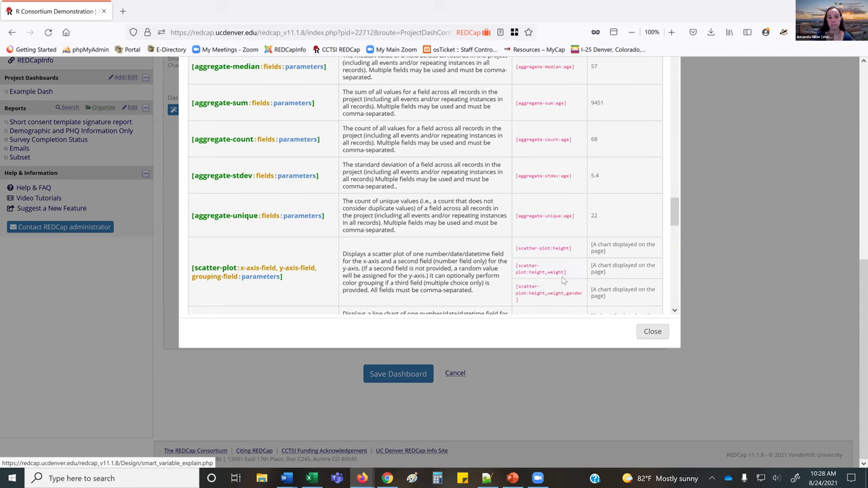
{"action": "scroll", "coordinate": [561, 277], "scroll_direction": "down", "scroll_amount": 5}
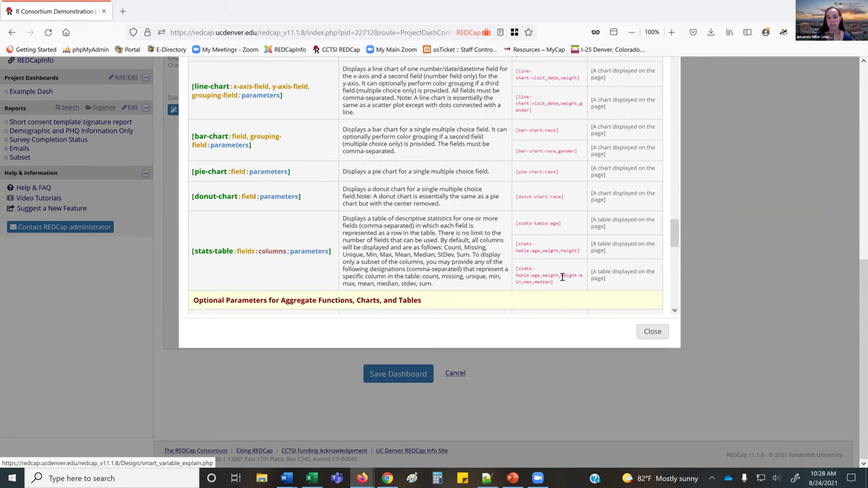
{"action": "scroll", "coordinate": [562, 275], "scroll_direction": "down", "scroll_amount": 2}
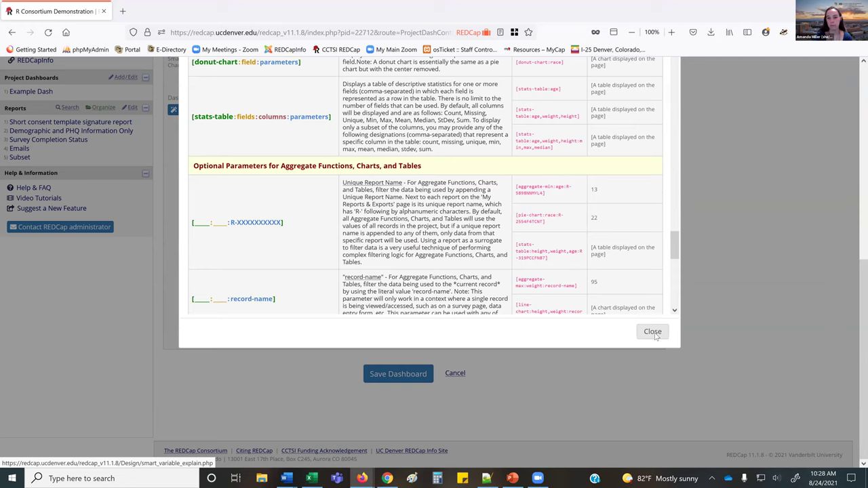
{"action": "left_click", "coordinate": [652, 333]}
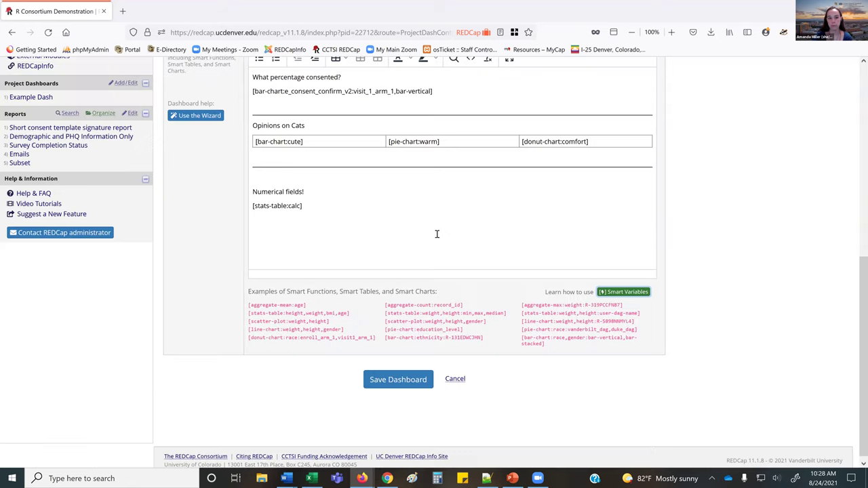
- Save the Example Dash dashboard and view its rendered charts and numerical fields table
{"action": "scroll", "coordinate": [398, 380], "scroll_direction": "up", "scroll_amount": 5}
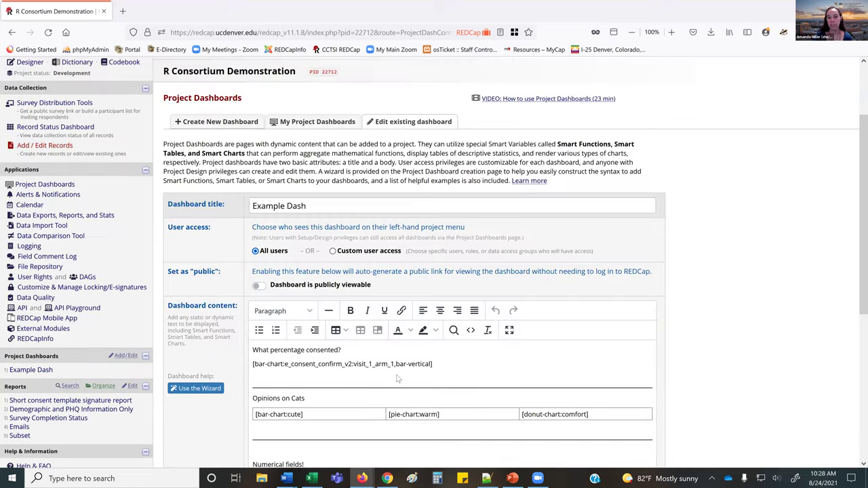
{"action": "scroll", "coordinate": [398, 380], "scroll_direction": "down", "scroll_amount": 5}
{"action": "left_click", "coordinate": [398, 377]}
{"action": "left_click", "coordinate": [332, 284]}
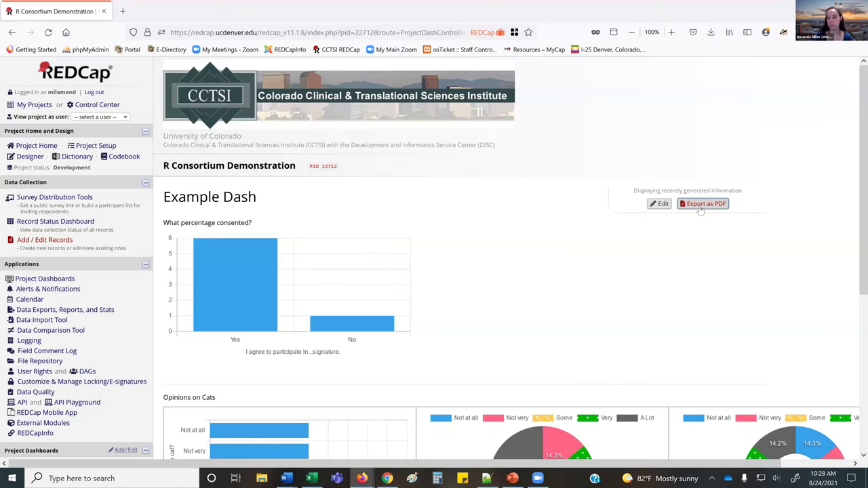
{"action": "scroll", "coordinate": [671, 169], "scroll_direction": "down", "scroll_amount": 4}
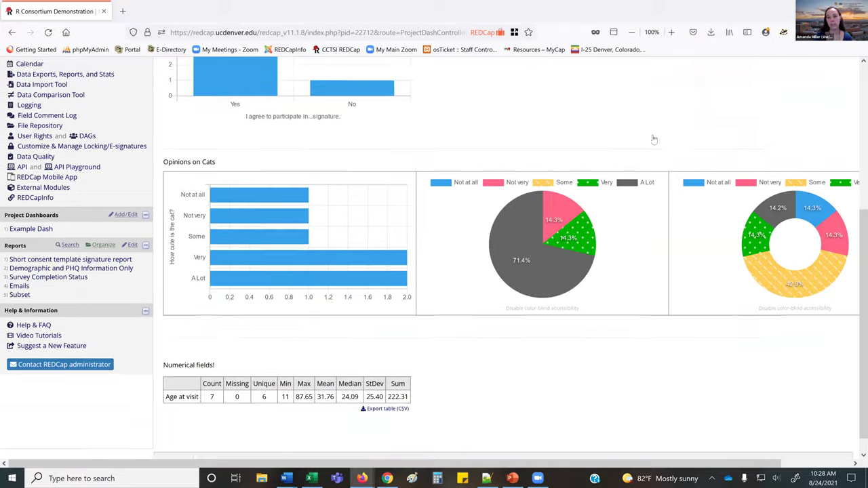
{"action": "scroll", "coordinate": [653, 139], "scroll_direction": "down", "scroll_amount": 1}
{"action": "scroll", "coordinate": [653, 139], "scroll_direction": "up", "scroll_amount": 3}
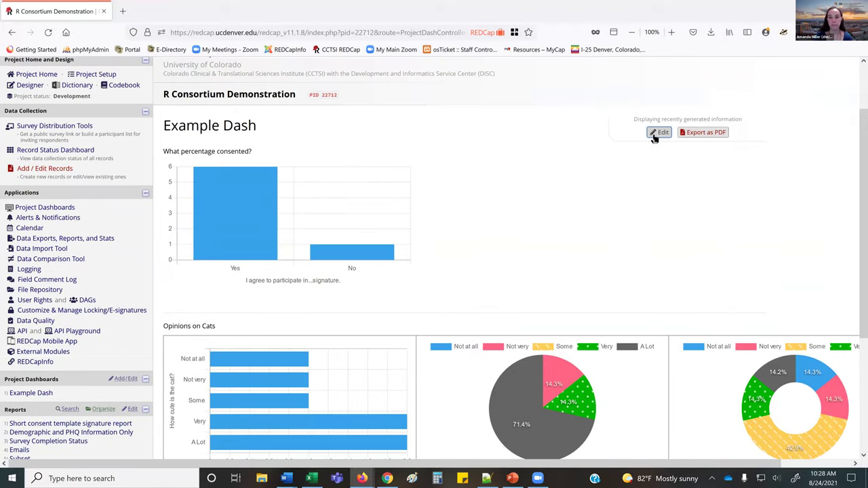
- Reopen the Example Dash dashboard for editing and make it publicly viewable
{"action": "left_click", "coordinate": [654, 135]}
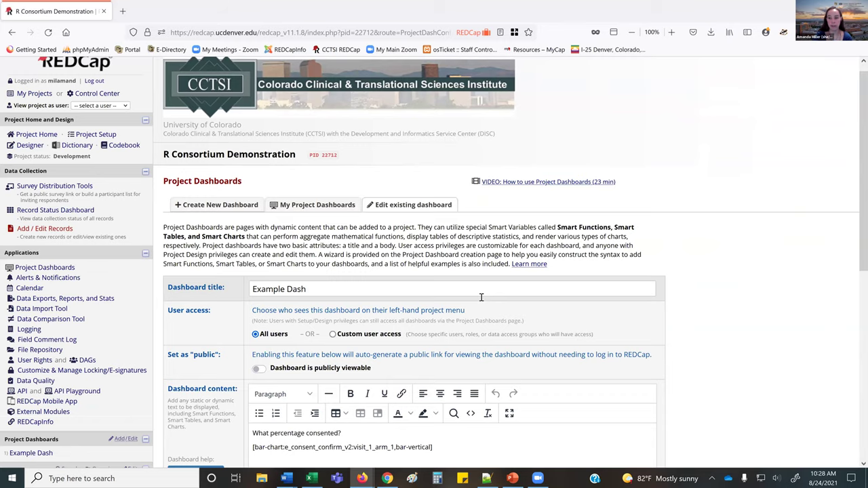
{"action": "scroll", "coordinate": [481, 297], "scroll_direction": "down", "scroll_amount": 3}
{"action": "scroll", "coordinate": [260, 221], "scroll_direction": "down", "scroll_amount": 1}
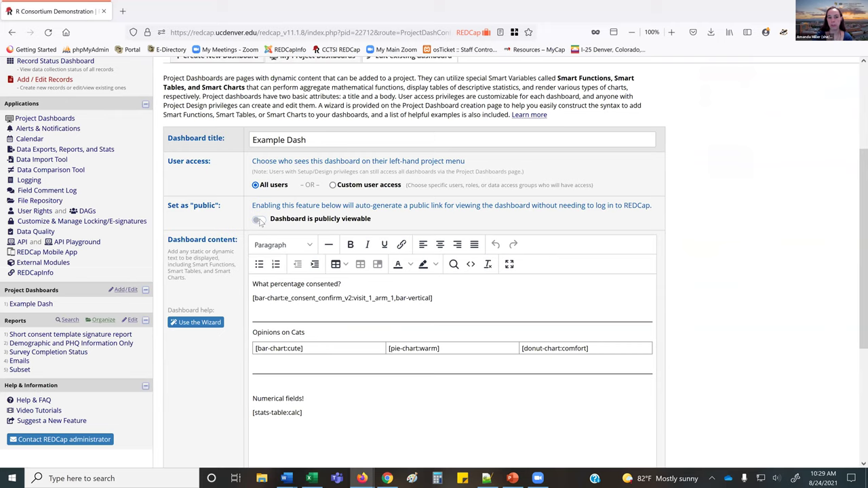
{"action": "left_click", "coordinate": [259, 220]}
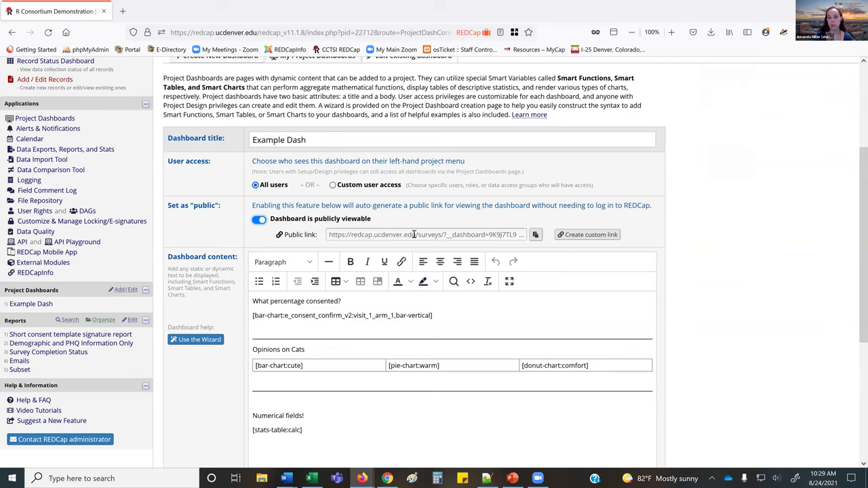
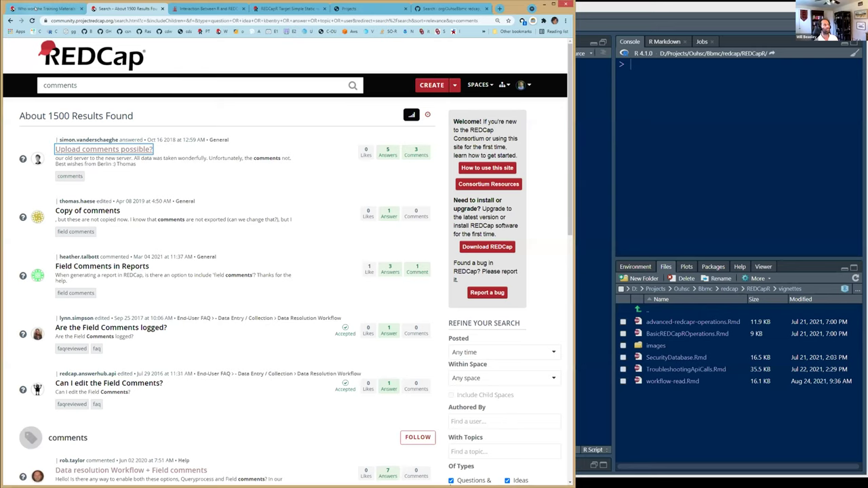
- View the REDCapCon v2020 Training Materials Competition winners page, and close both it and the comments search results to reach the REDCapR site
{"action": "left_click", "coordinate": [35, 8]}
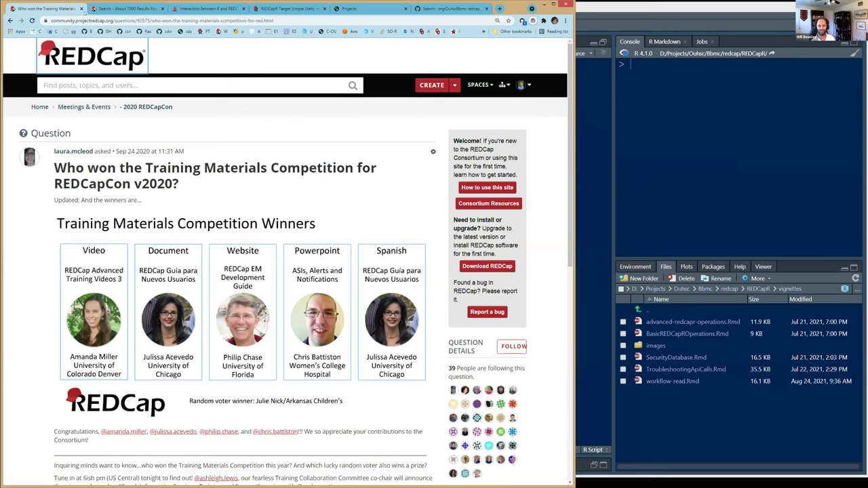
{"action": "left_click", "coordinate": [81, 8]}
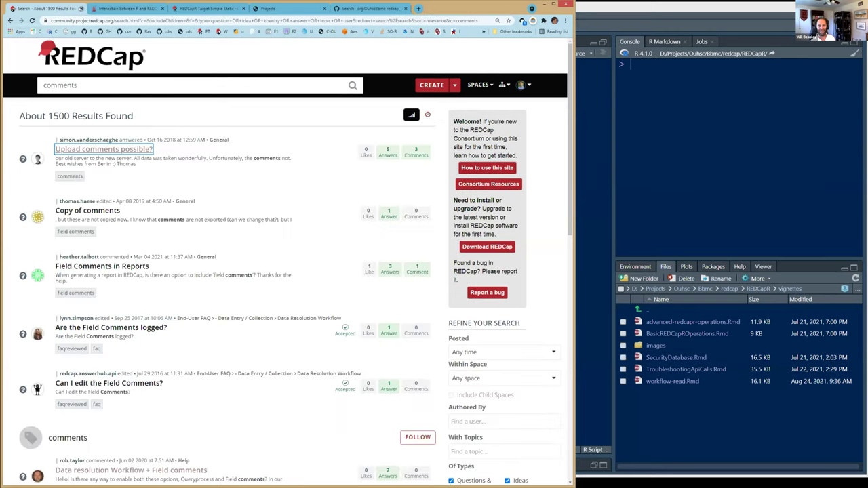
{"action": "left_click", "coordinate": [81, 8]}
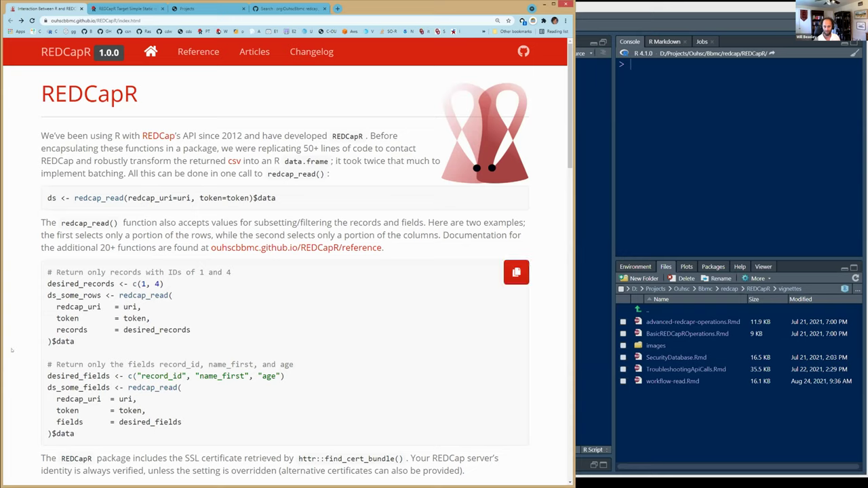
- Highlight the REDCapR example that reads records 1 and 4, and switch to RStudio to show workflow-read.Rmd
{"action": "left_click_drag", "start_coordinate": [74, 341], "coordinate": [46, 285]}
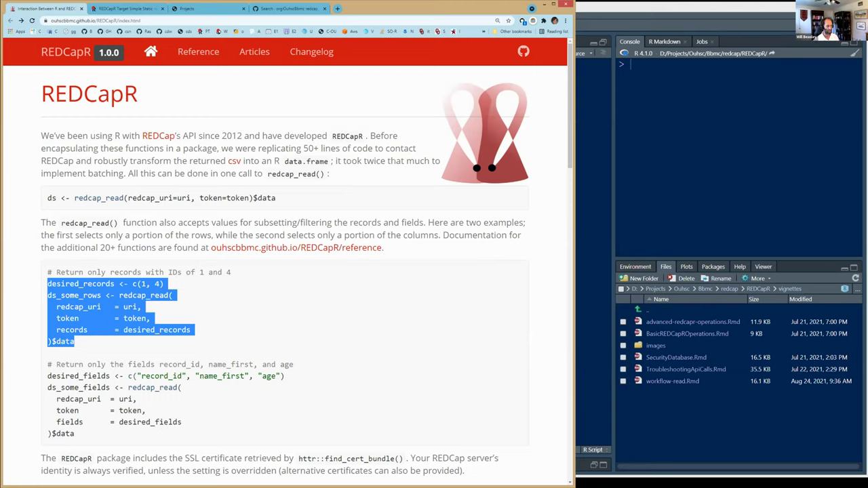
{"action": "key", "text": "alt+Tab"}
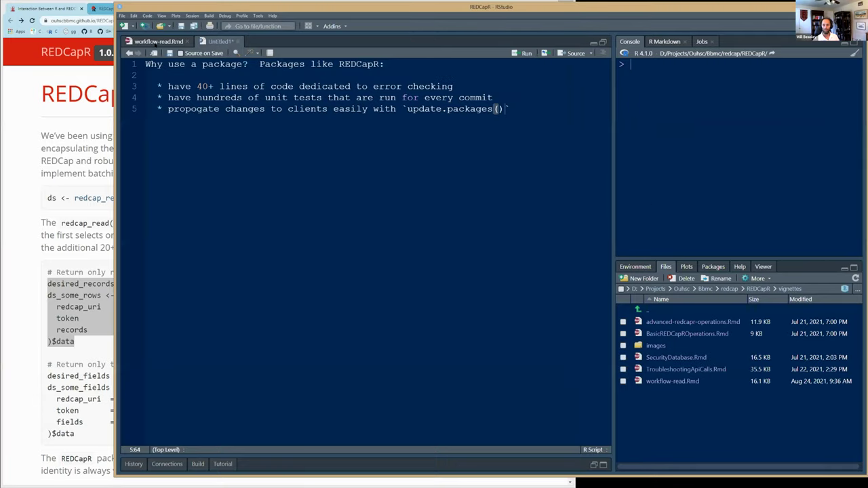
{"action": "left_click", "coordinate": [154, 42]}
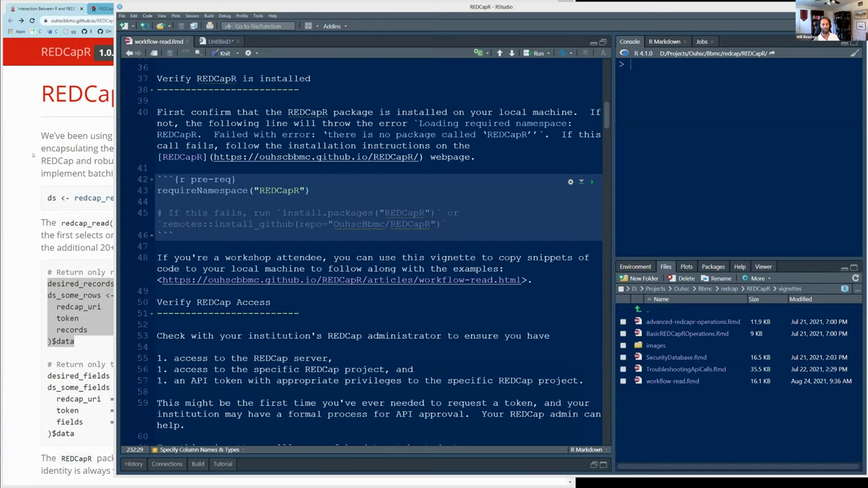
- Switch to the browser's Typical REDCap Workflow vignette, copy its requireNamespace("REDCapR") snippet and minimize that window
{"action": "left_click", "coordinate": [49, 172]}
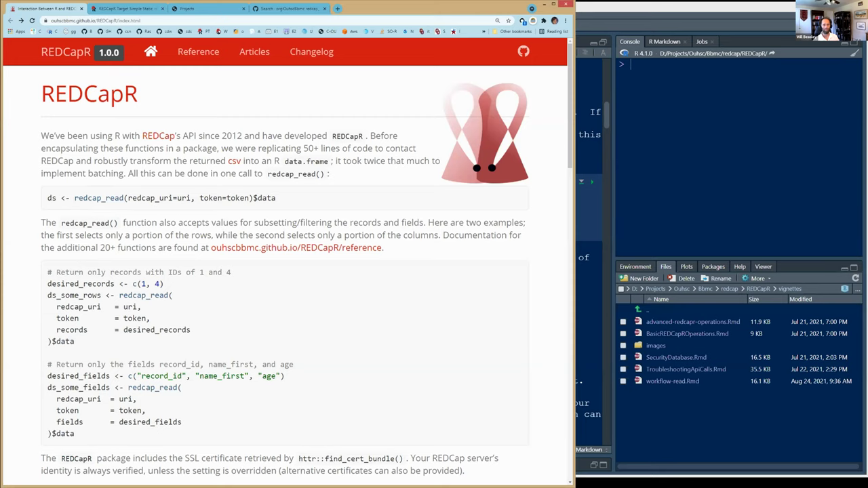
{"action": "key", "text": "alt+Tab"}
{"action": "scroll", "coordinate": [484, 189], "scroll_direction": "up", "scroll_amount": 3}
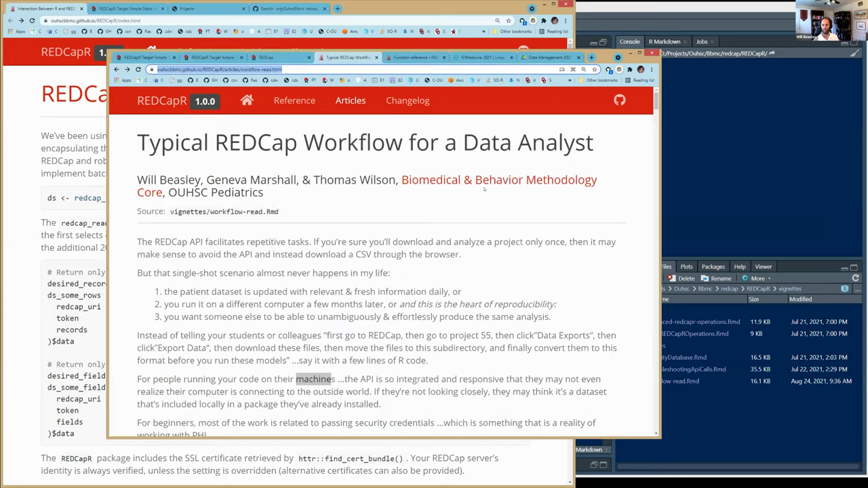
{"action": "scroll", "coordinate": [484, 189], "scroll_direction": "down", "scroll_amount": 5}
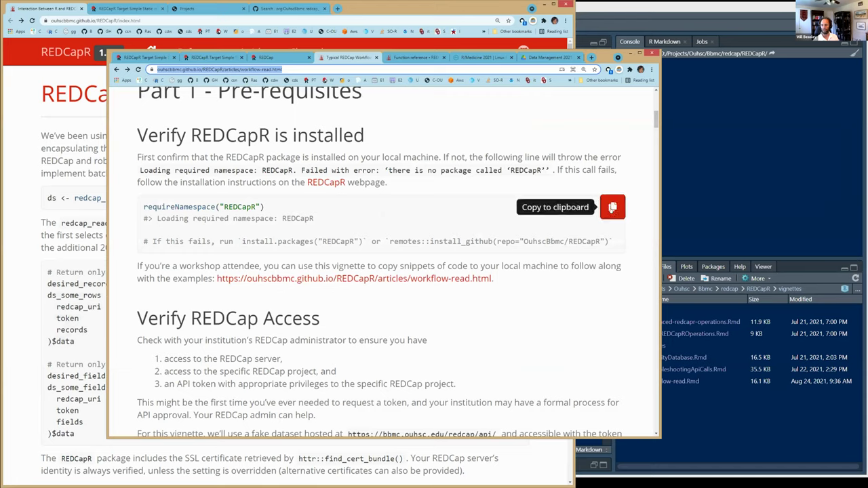
{"action": "left_click", "coordinate": [613, 210]}
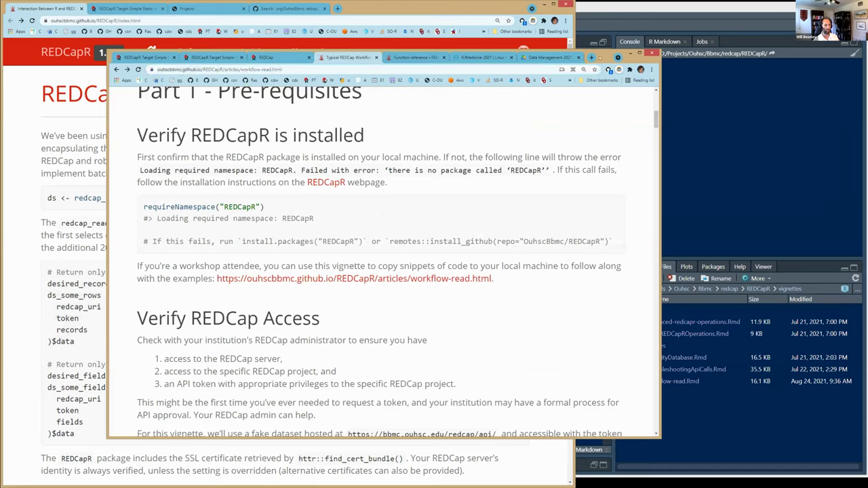
{"action": "left_click", "coordinate": [630, 57]}
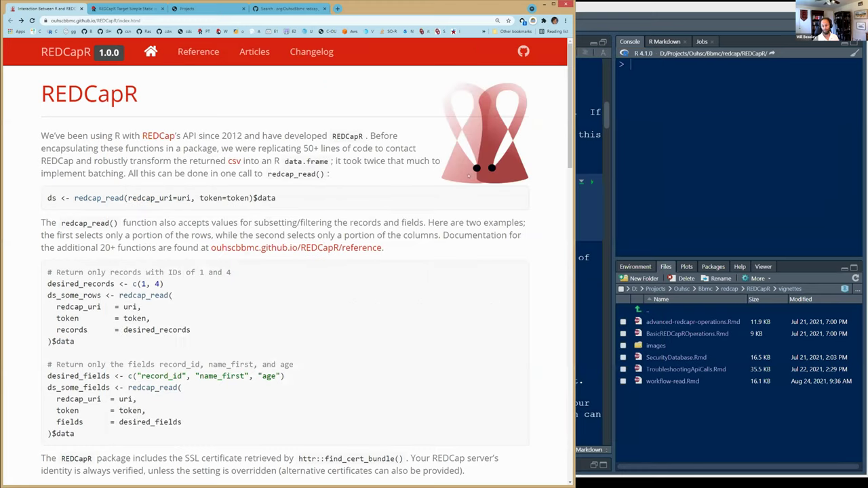
- Switch to RStudio and run requireNamespace("REDCapR") from the pre-req chunk of workflow-read.Rmd
{"action": "left_click", "coordinate": [696, 183]}
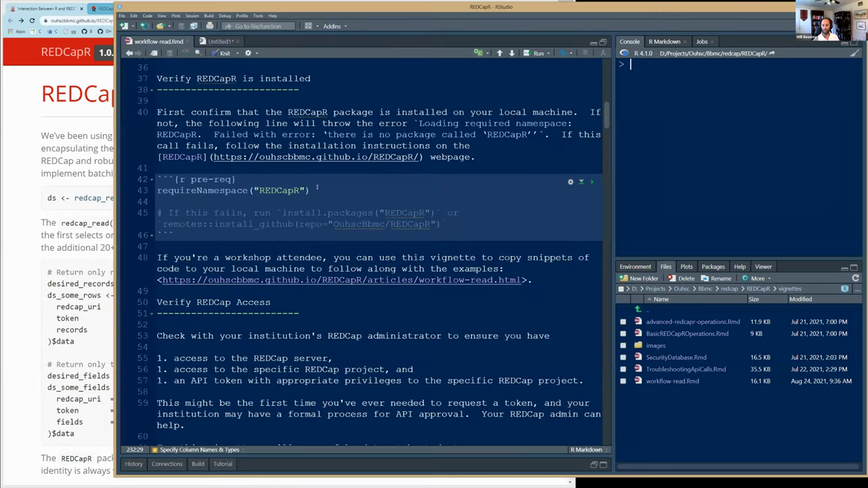
{"action": "key", "text": "shift+Home"}
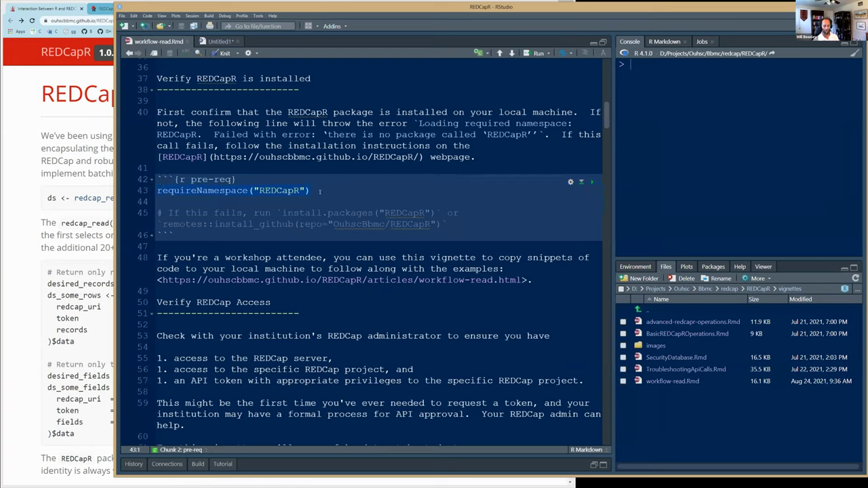
{"action": "key", "text": "ctrl+Return"}
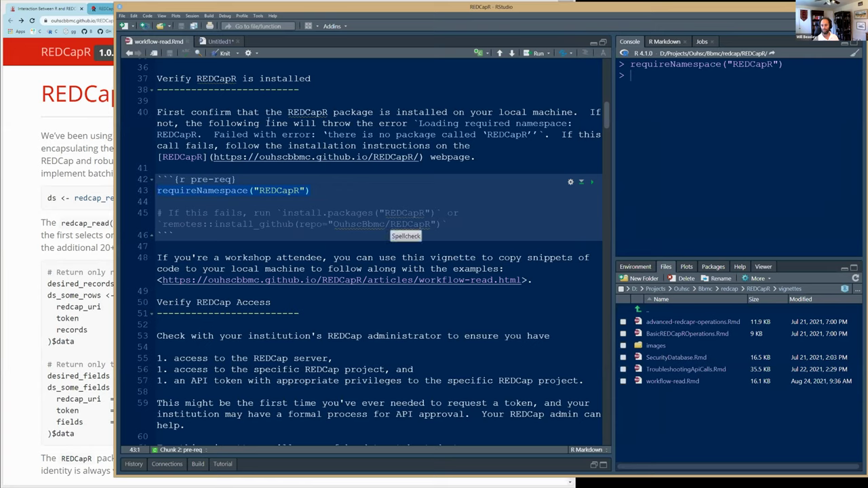
- Highlight the missing-package error text and the install.packages and remotes::install_github fallback commands in workflow-read.Rmd
{"action": "left_click_drag", "start_coordinate": [395, 134], "coordinate": [506, 135]}
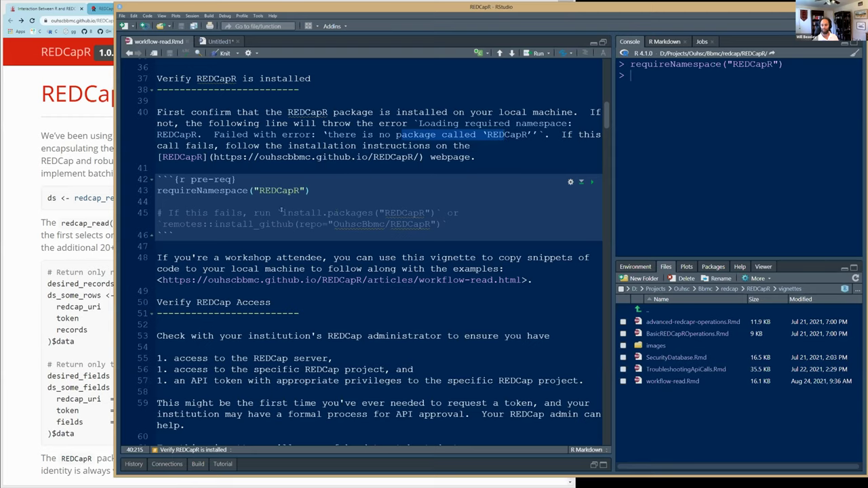
{"action": "left_click_drag", "start_coordinate": [282, 212], "coordinate": [328, 212]}
{"action": "left_click_drag", "start_coordinate": [444, 211], "coordinate": [237, 224]}
{"action": "left_click_drag", "start_coordinate": [163, 223], "coordinate": [163, 222]}
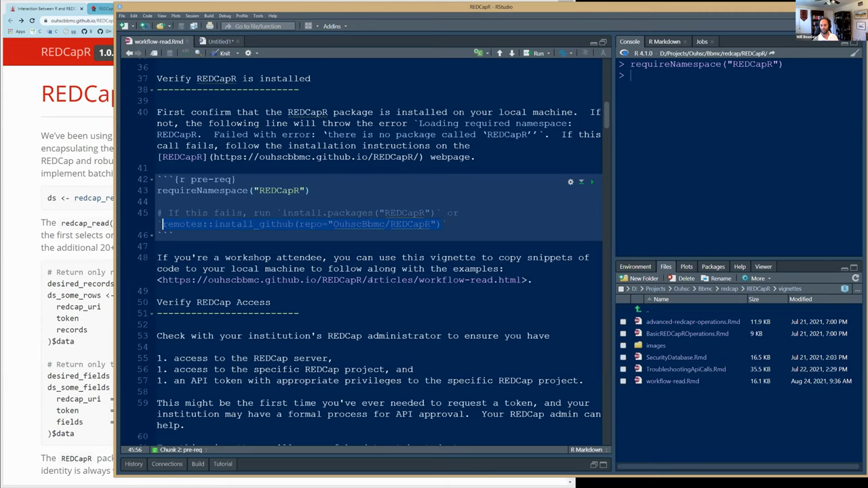
- Highlight the workflow-read vignette URL and the Verify REDCap Access requirements, through the mention of the REDCap admin, in workflow-read.Rmd
{"action": "left_click_drag", "start_coordinate": [179, 280], "coordinate": [426, 280]}
{"action": "left_click_drag", "start_coordinate": [500, 280], "coordinate": [501, 280]}
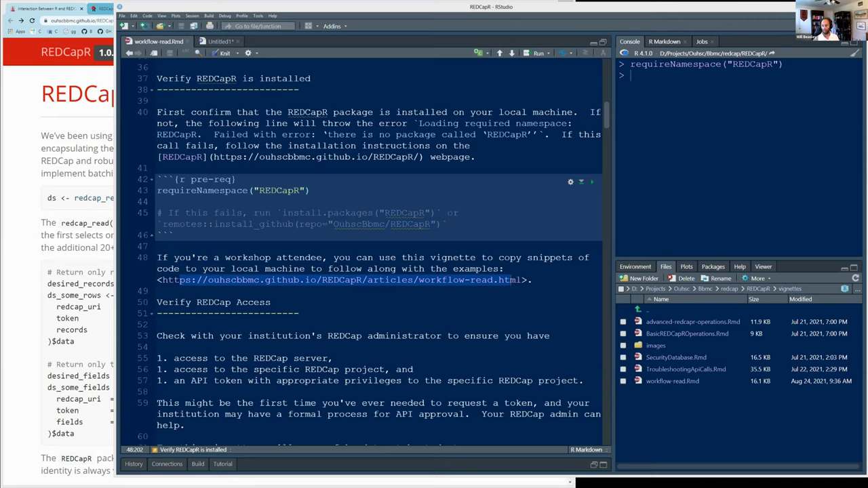
{"action": "left_click_drag", "start_coordinate": [196, 358], "coordinate": [341, 359]}
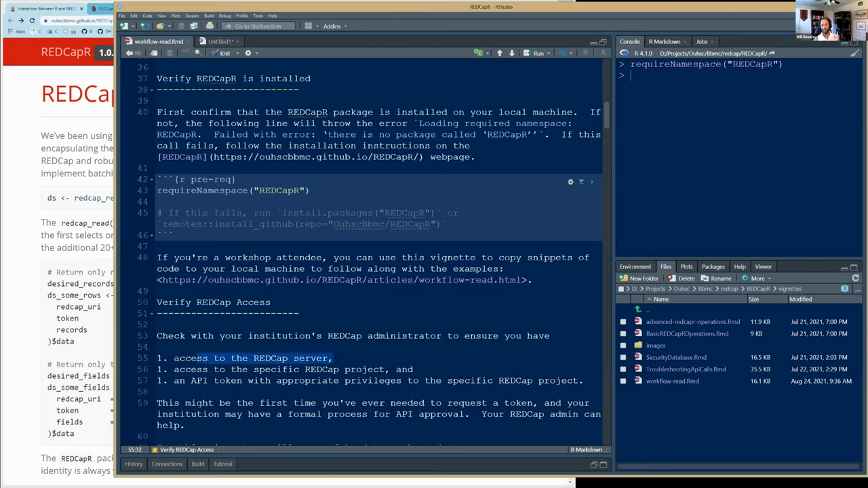
{"action": "left_click", "coordinate": [197, 369]}
{"action": "left_click_drag", "start_coordinate": [196, 370], "coordinate": [413, 369]}
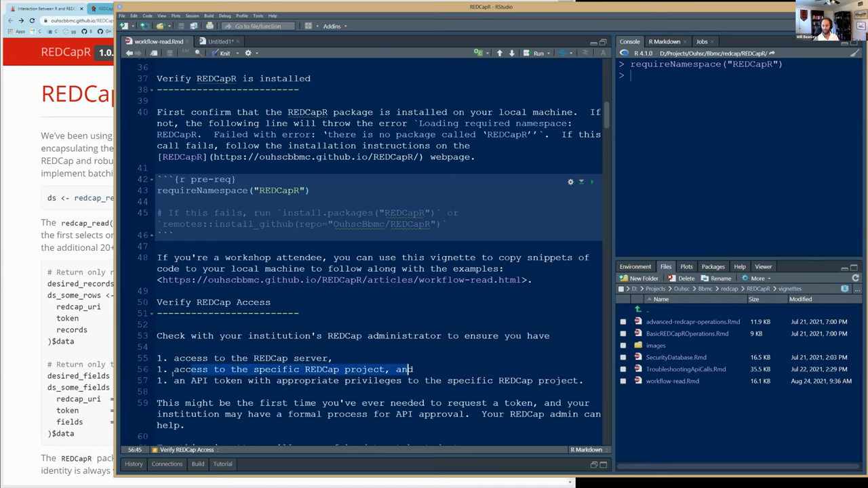
{"action": "left_click_drag", "start_coordinate": [173, 380], "coordinate": [405, 385]}
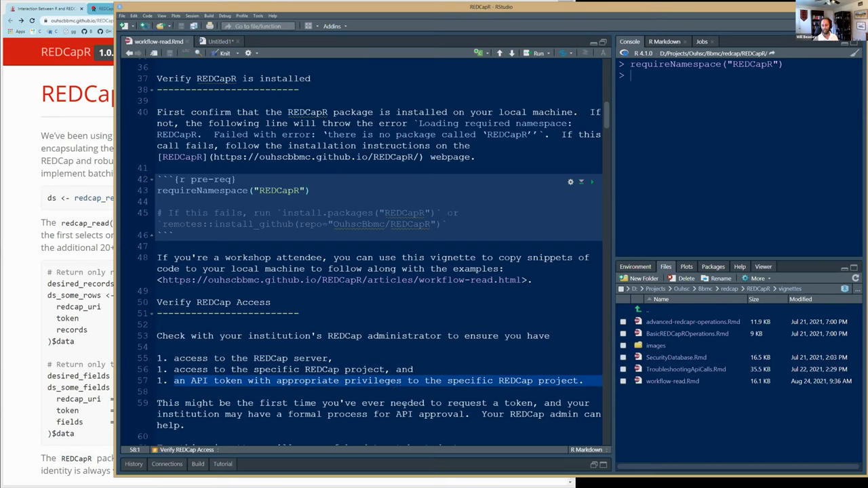
{"action": "left_click", "coordinate": [511, 414]}
{"action": "left_click_drag", "start_coordinate": [575, 413], "coordinate": [579, 414]}
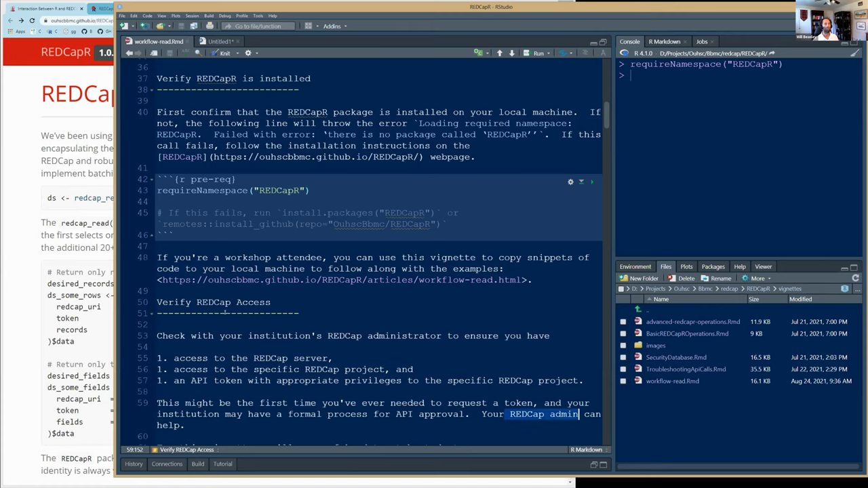
- Highlight the access requirements again, plus the fake dataset's API address and its token in the Verify REDCap Access section
{"action": "scroll", "coordinate": [147, 279], "scroll_direction": "down", "scroll_amount": 1}
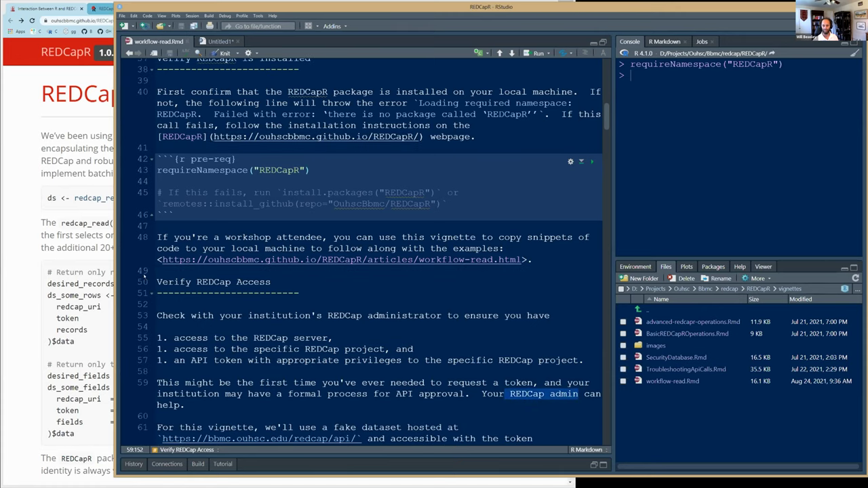
{"action": "scroll", "coordinate": [144, 273], "scroll_direction": "down", "scroll_amount": 1}
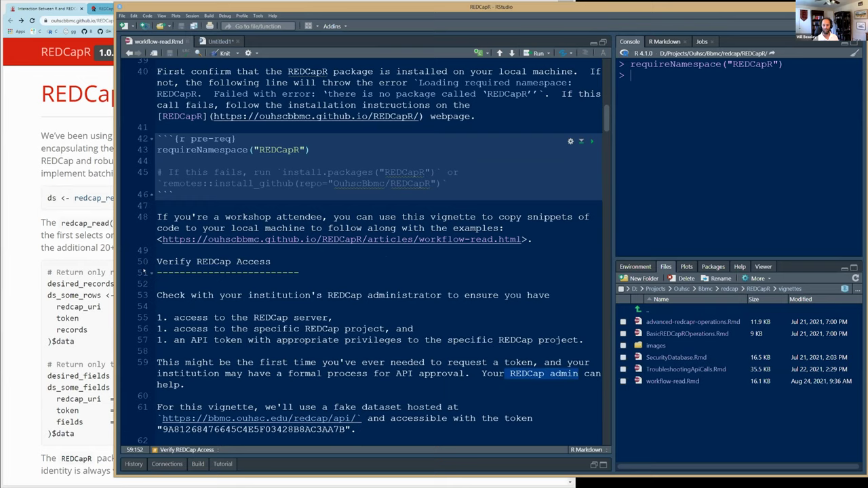
{"action": "left_click_drag", "start_coordinate": [157, 307], "coordinate": [242, 339]}
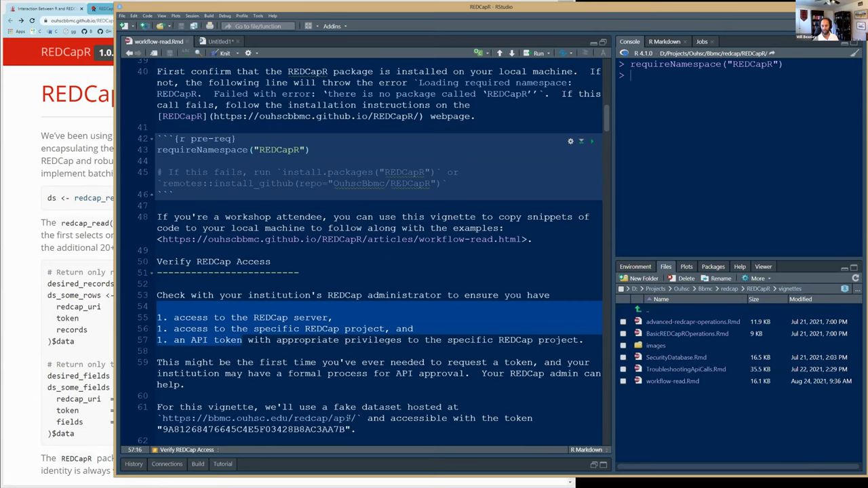
{"action": "left_click", "coordinate": [162, 419]}
{"action": "left_click", "coordinate": [355, 418], "text": "shift"}
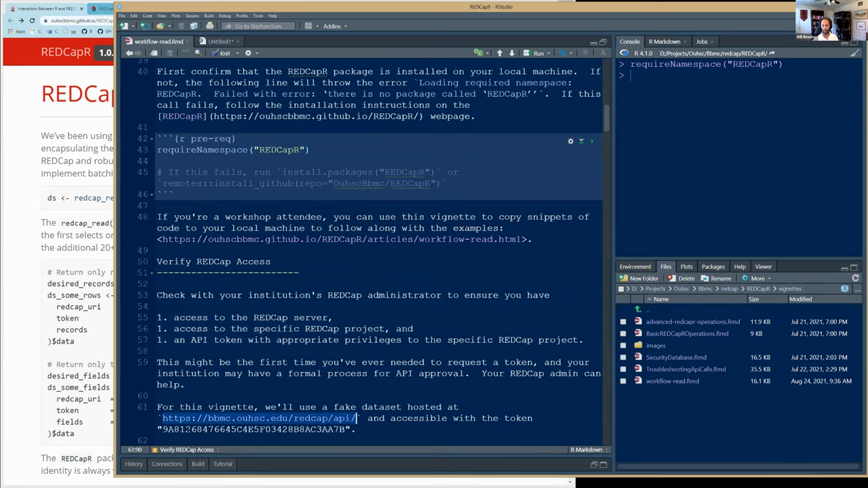
{"action": "left_click_drag", "start_coordinate": [346, 429], "coordinate": [163, 429]}
{"action": "scroll", "coordinate": [367, 375], "scroll_direction": "down", "scroll_amount": 5}
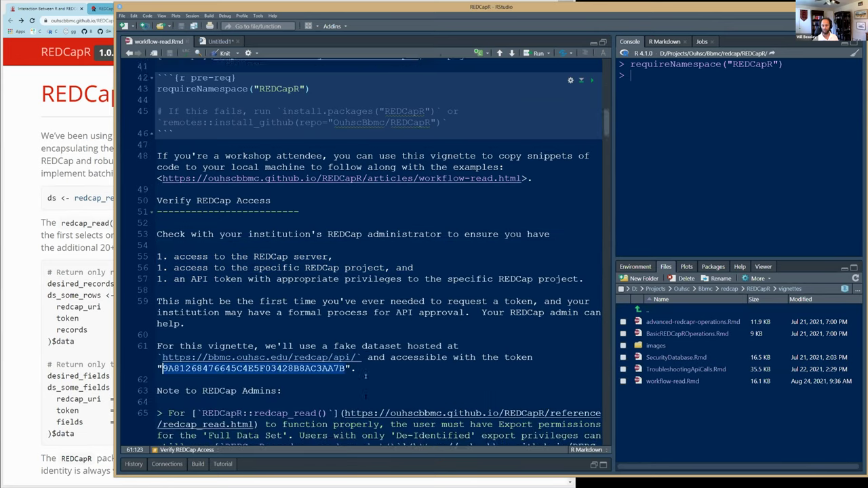
{"action": "scroll", "coordinate": [368, 375], "scroll_direction": "down", "scroll_amount": 3}
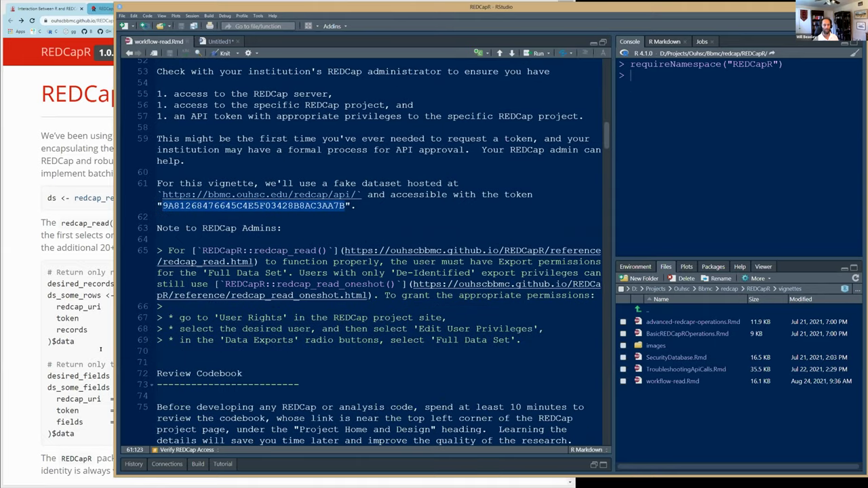
- Switch to the browser and open the Typical REDCap Workflow for a Data Analyst vignette from the REDCapR articles
{"action": "left_click", "coordinate": [43, 157]}
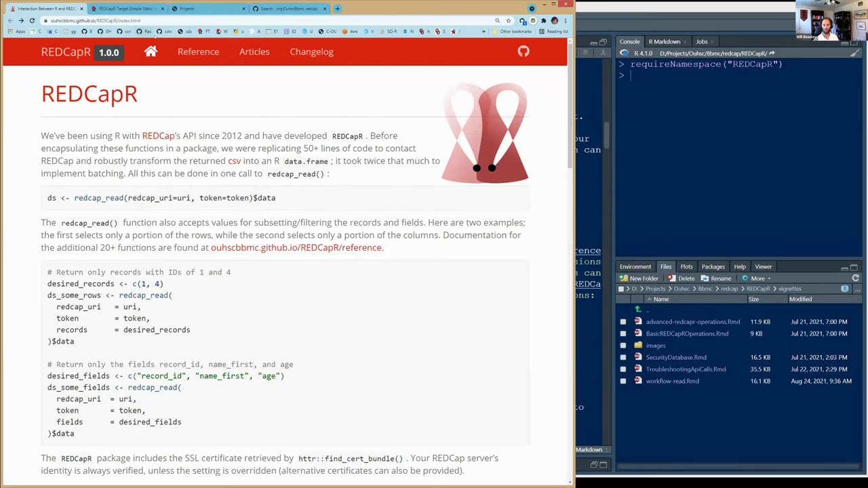
{"action": "left_click", "coordinate": [242, 53]}
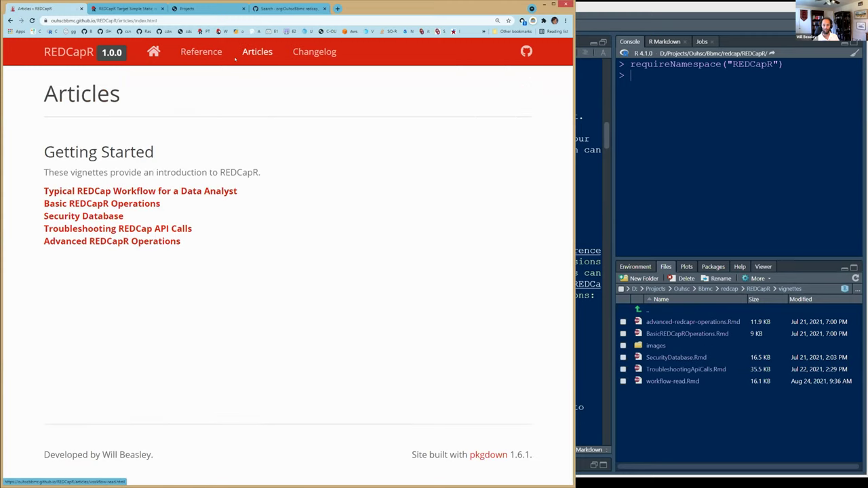
{"action": "left_click", "coordinate": [153, 51]}
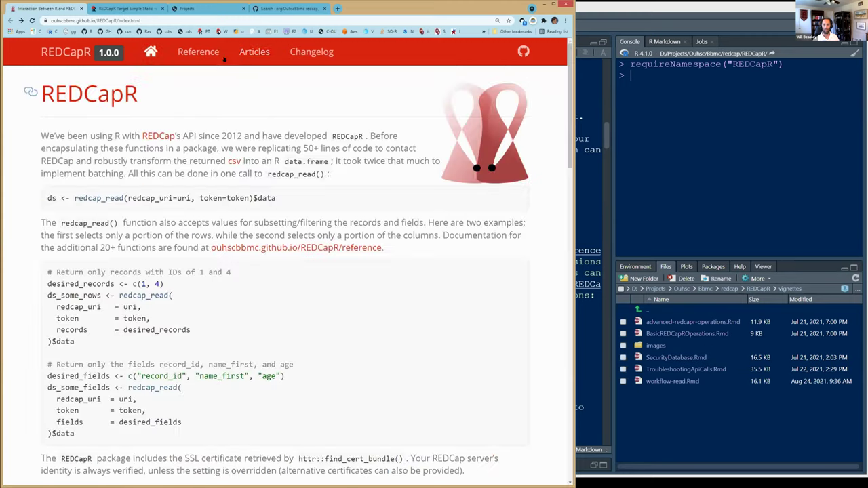
{"action": "left_click", "coordinate": [248, 53]}
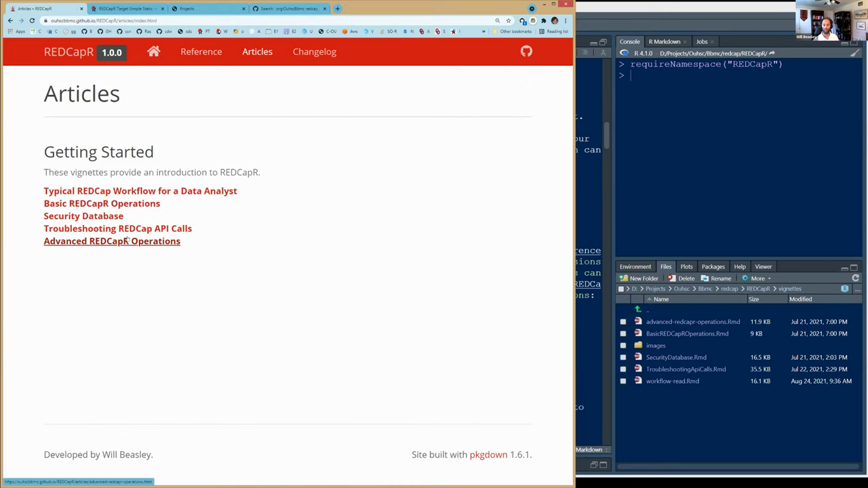
{"action": "left_click", "coordinate": [107, 193]}
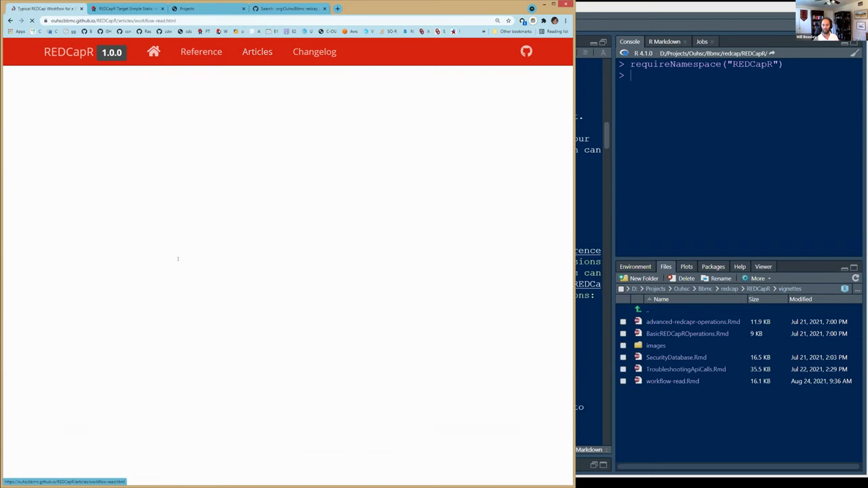
- Highlight the vignette's Note to REDCap Admins about the export permissions redcap_read() needs, and clear the selection
{"action": "scroll", "coordinate": [178, 258], "scroll_direction": "down", "scroll_amount": 5}
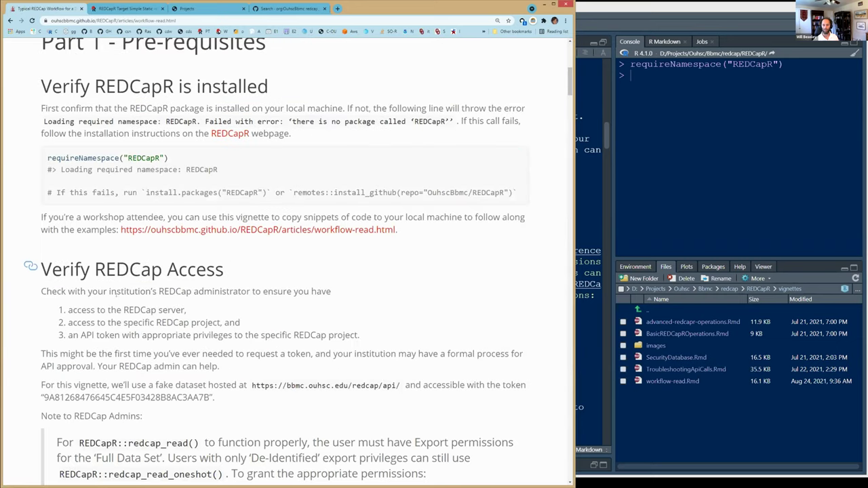
{"action": "scroll", "coordinate": [117, 296], "scroll_direction": "down", "scroll_amount": 3}
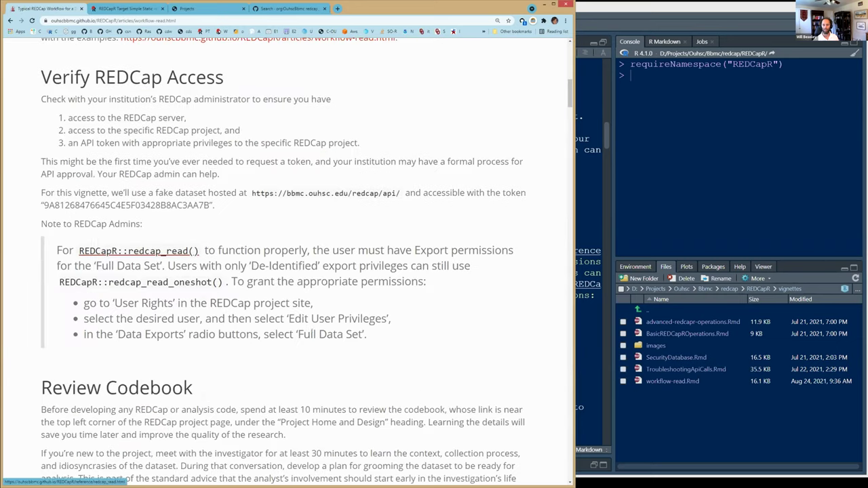
{"action": "left_click_drag", "start_coordinate": [31, 384], "coordinate": [200, 254]}
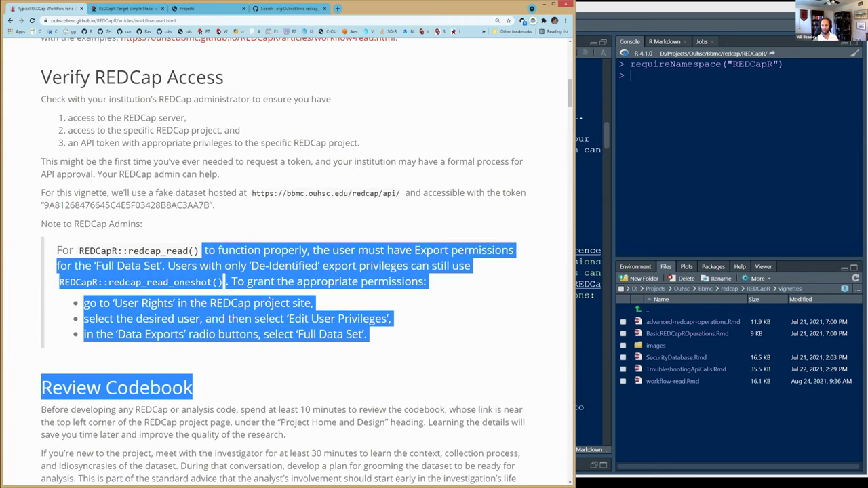
{"action": "left_click", "coordinate": [200, 254]}
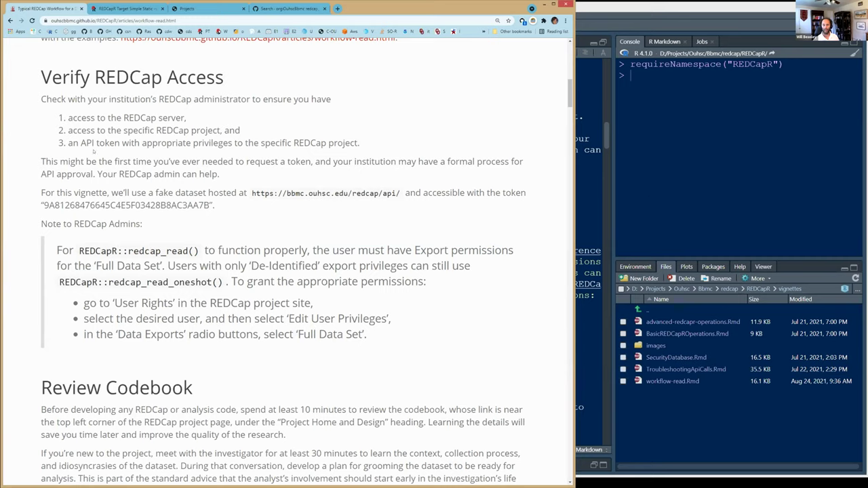
- Switch to the REDCapR Target Simple Static project, reload the expired session and open its Codebook
{"action": "left_click", "coordinate": [136, 9]}
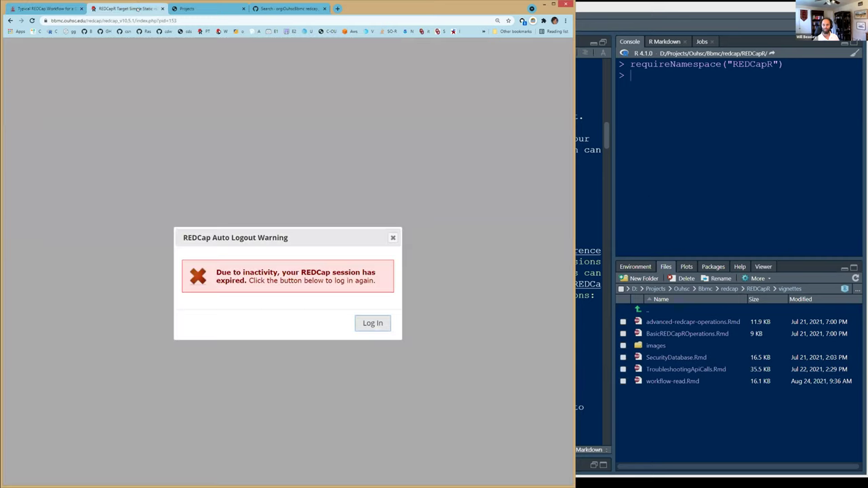
{"action": "key", "text": "F5"}
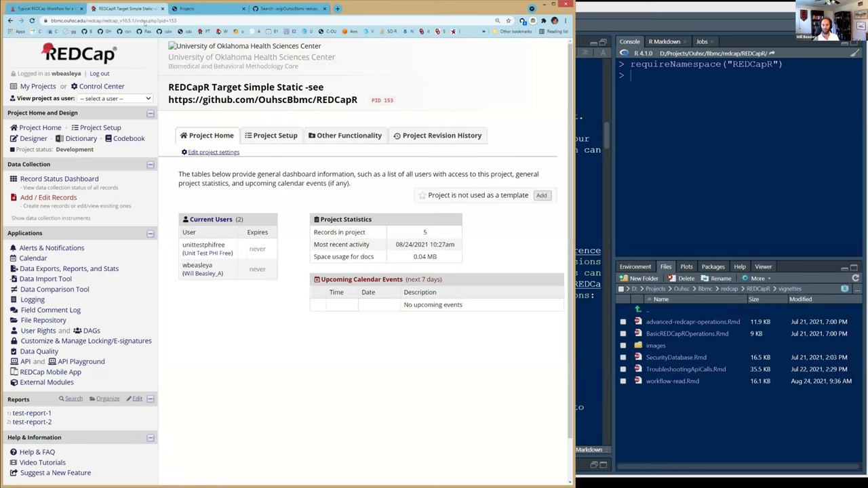
{"action": "left_click", "coordinate": [127, 138]}
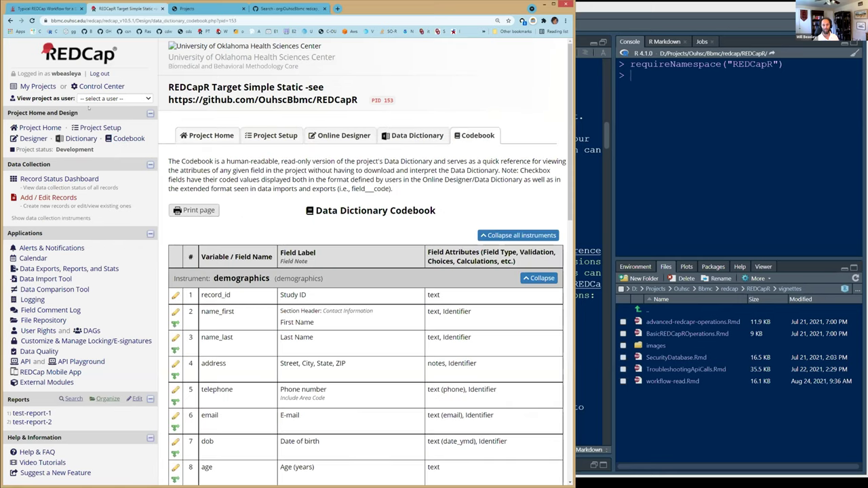
{"action": "left_click", "coordinate": [116, 142]}
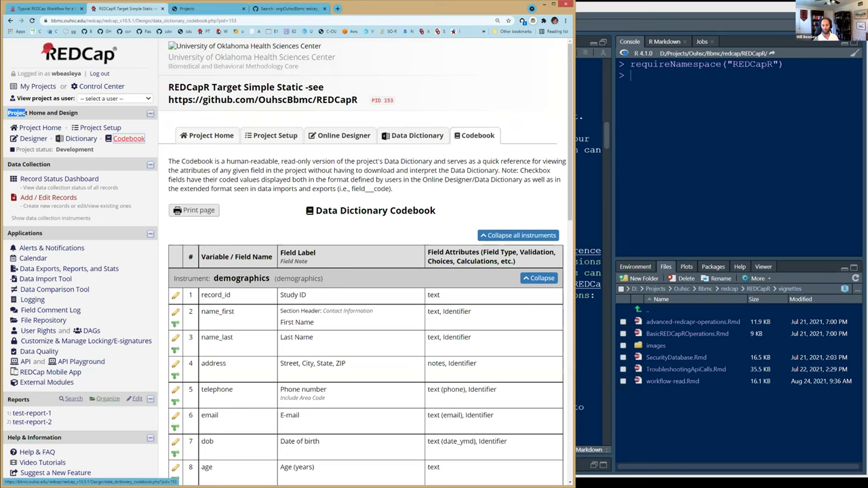
- Review the demographics fields in the codebook, highlighting the name and address rows and the Gender label of the sex field
{"action": "left_click_drag", "start_coordinate": [239, 328], "coordinate": [241, 354]}
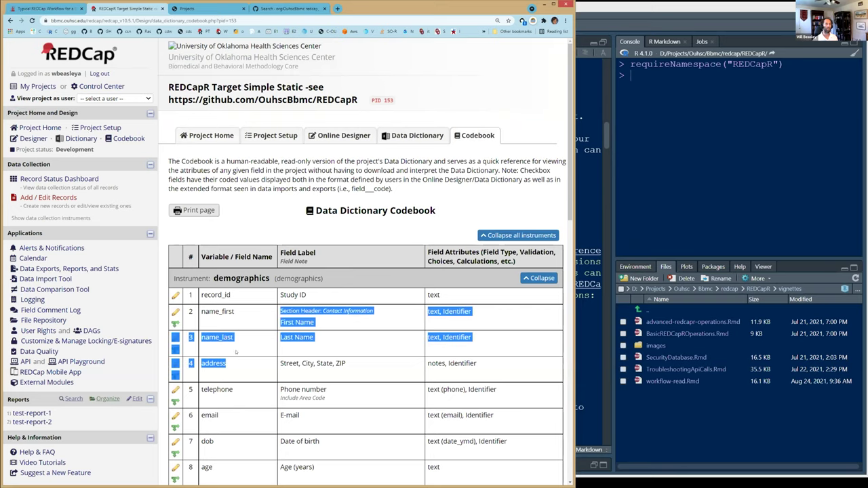
{"action": "scroll", "coordinate": [253, 363], "scroll_direction": "down", "scroll_amount": 3}
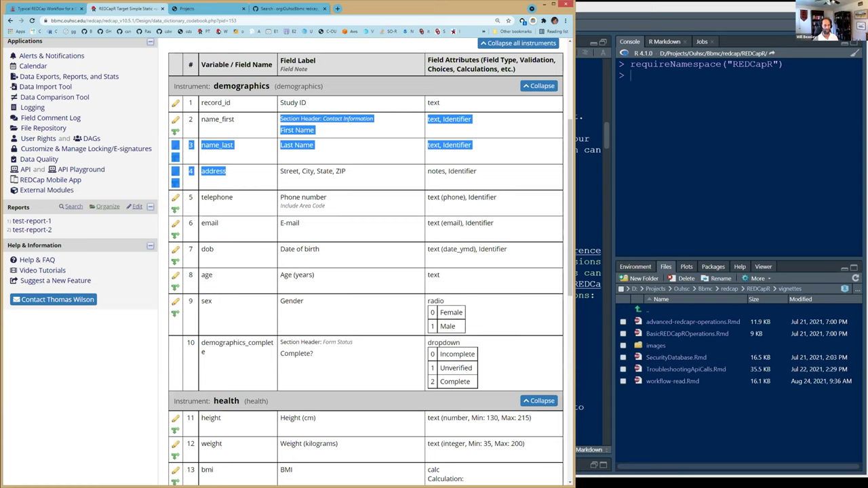
{"action": "key", "text": "alt+Tab"}
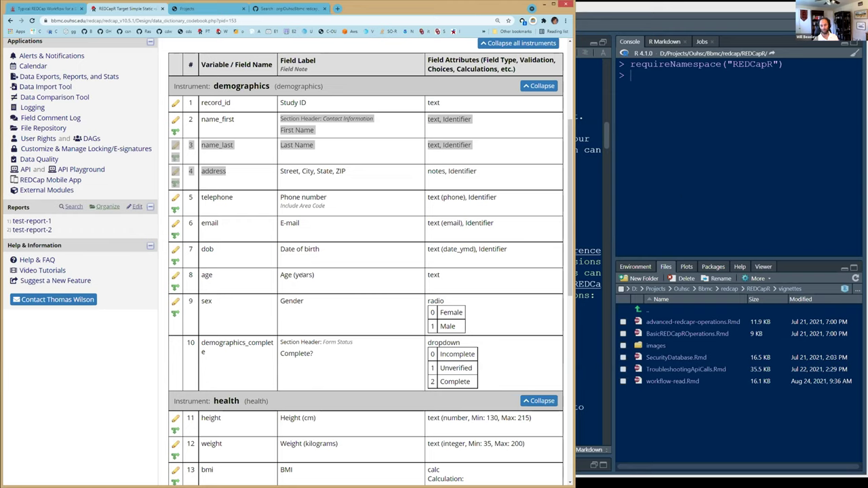
{"action": "double_click", "coordinate": [292, 300]}
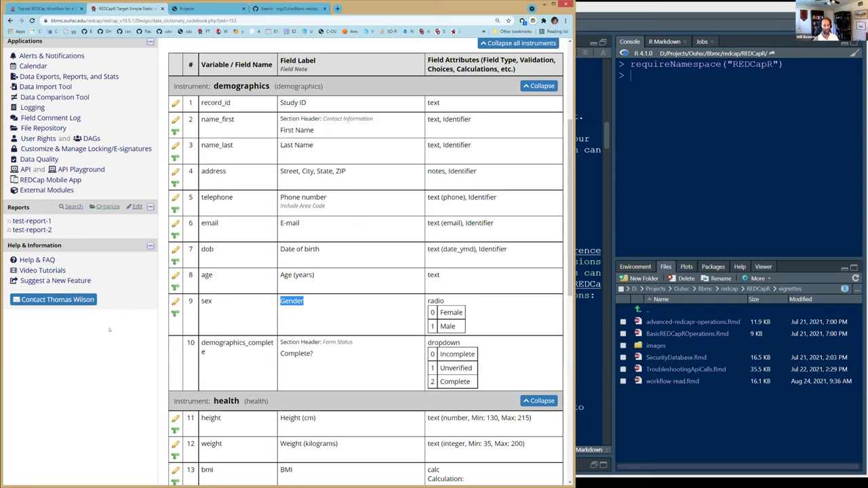
- Switch to RStudio and highlight the hard-coded my_secret_token line and the word "personal" in Part 2 - Retrieve Protected Token
{"action": "key", "text": "alt+Tab"}
{"action": "key", "text": "alt+Tab"}
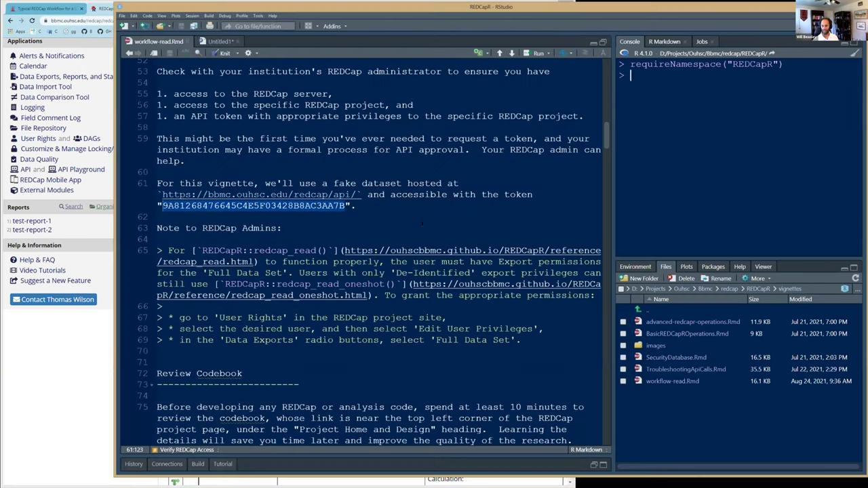
{"action": "scroll", "coordinate": [426, 224], "scroll_direction": "down", "scroll_amount": 6}
{"action": "scroll", "coordinate": [421, 224], "scroll_direction": "down", "scroll_amount": 4}
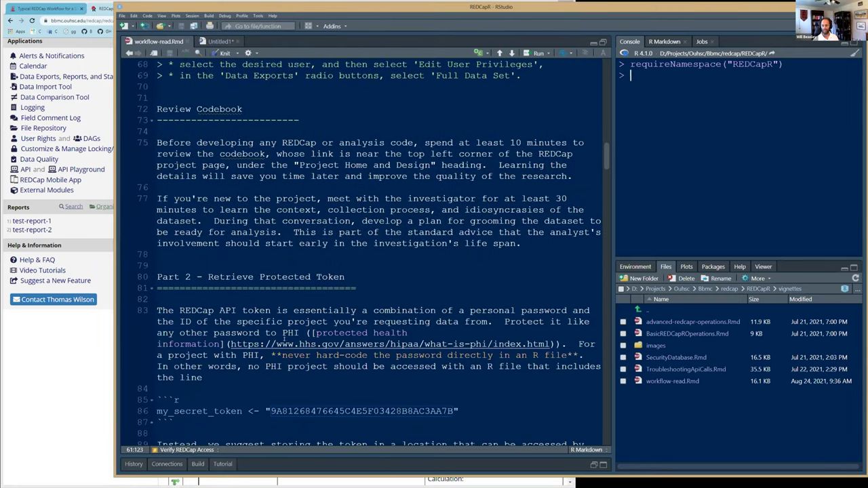
{"action": "scroll", "coordinate": [284, 339], "scroll_direction": "down", "scroll_amount": 1}
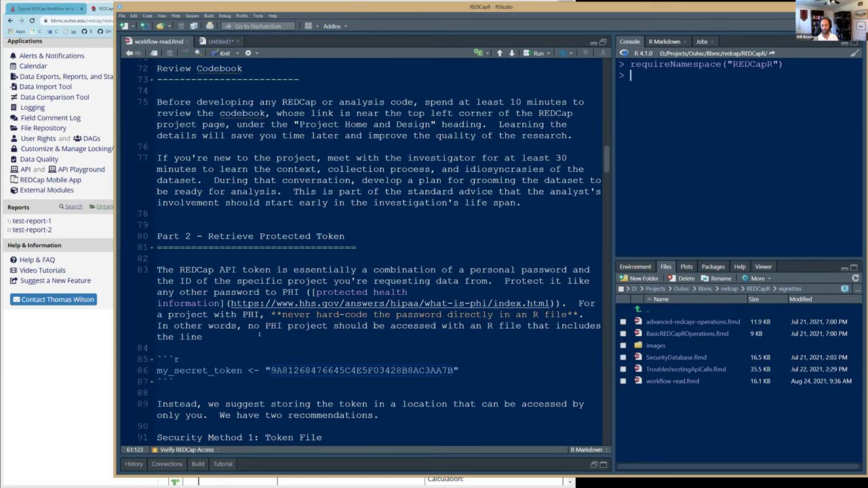
{"action": "left_click_drag", "start_coordinate": [460, 371], "coordinate": [136, 369]}
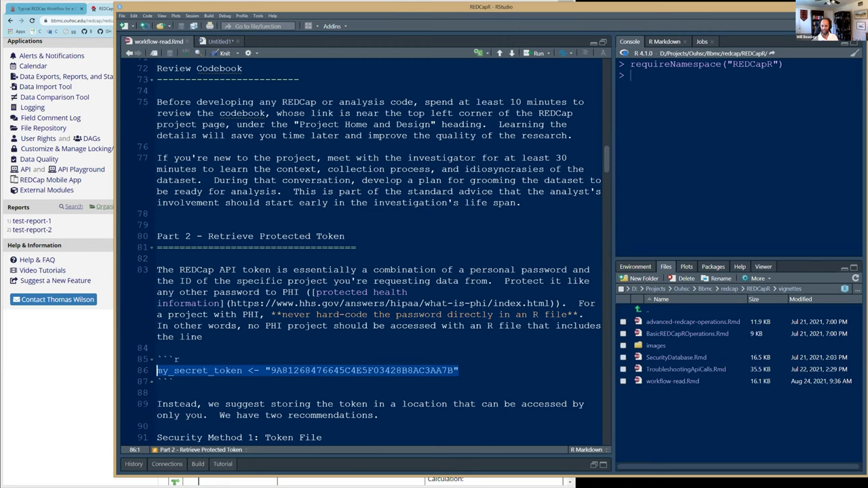
{"action": "double_click", "coordinate": [492, 269]}
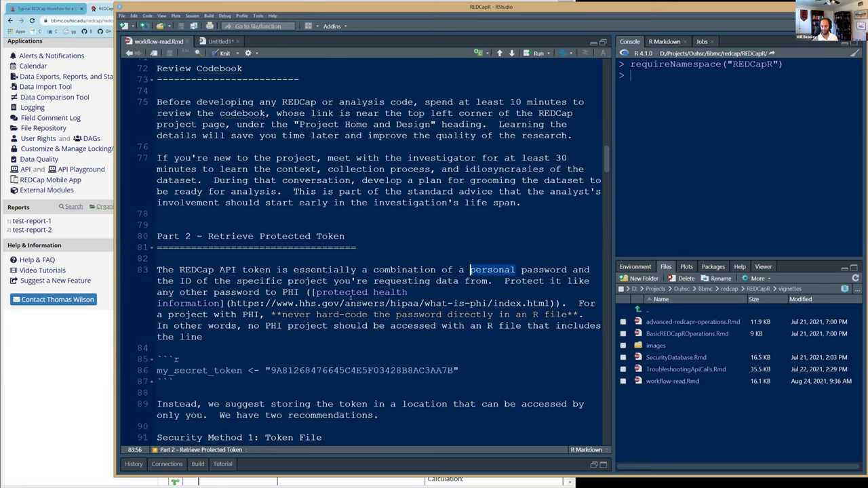
{"action": "scroll", "coordinate": [348, 296], "scroll_direction": "down", "scroll_amount": 1}
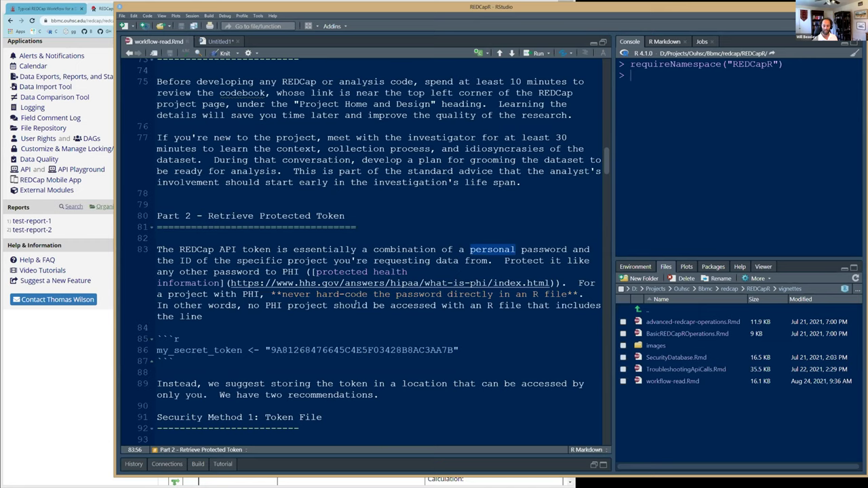
{"action": "scroll", "coordinate": [354, 302], "scroll_direction": "down", "scroll_amount": 3}
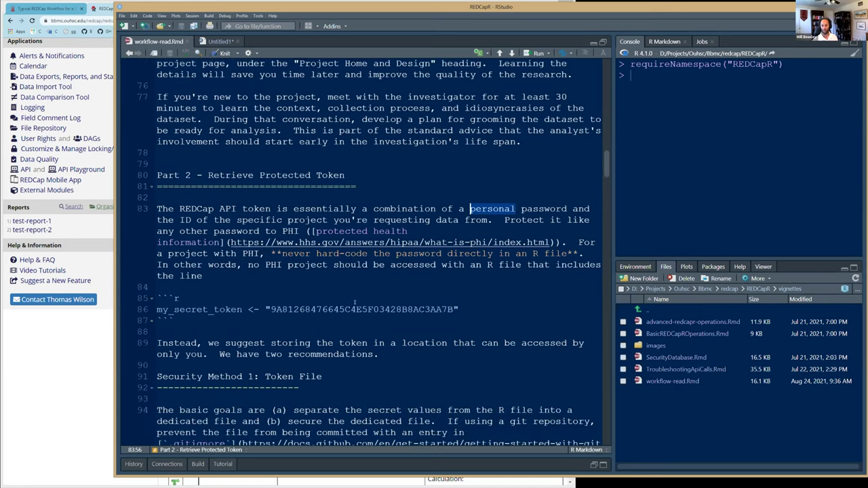
- Switch to the workflow vignette's web page and highlight the example credential CSV under Security Method 1: Token File
{"action": "scroll", "coordinate": [352, 301], "scroll_direction": "down", "scroll_amount": 2}
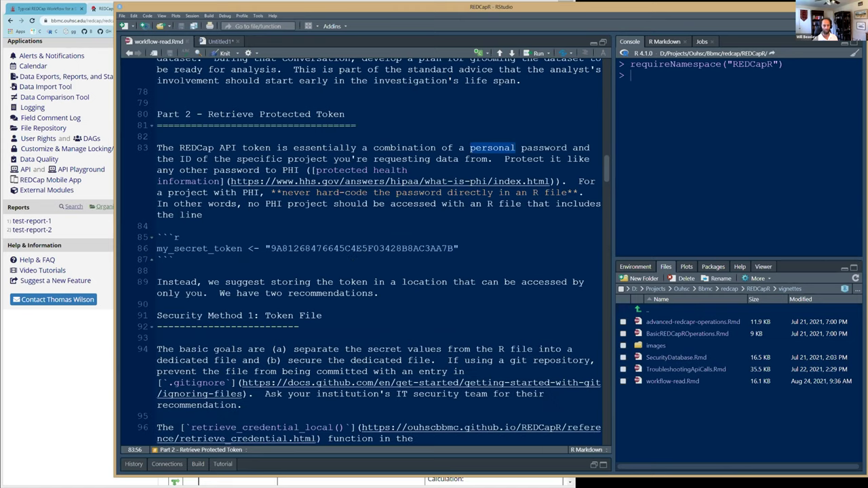
{"action": "left_click", "coordinate": [52, 8]}
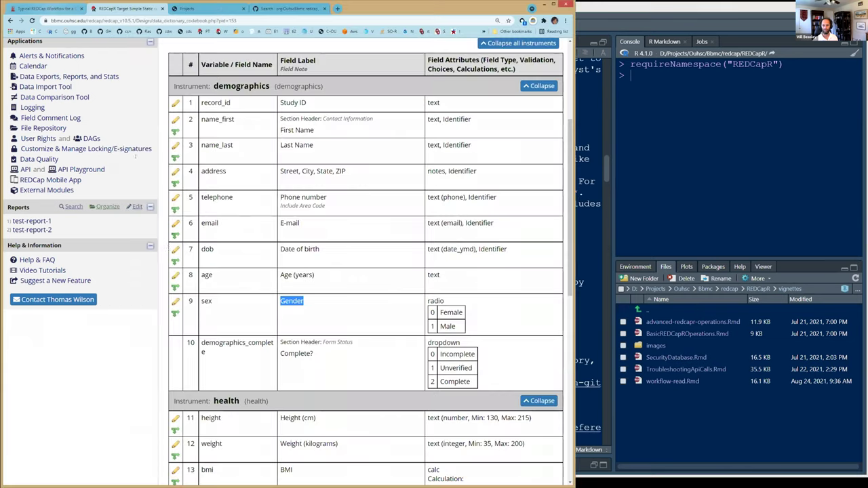
{"action": "scroll", "coordinate": [168, 249], "scroll_direction": "down", "scroll_amount": 10}
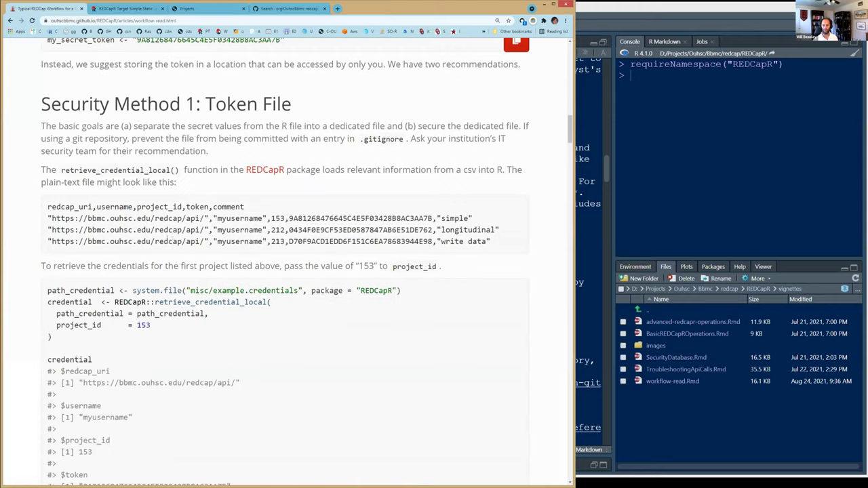
{"action": "left_click_drag", "start_coordinate": [56, 207], "coordinate": [491, 244]}
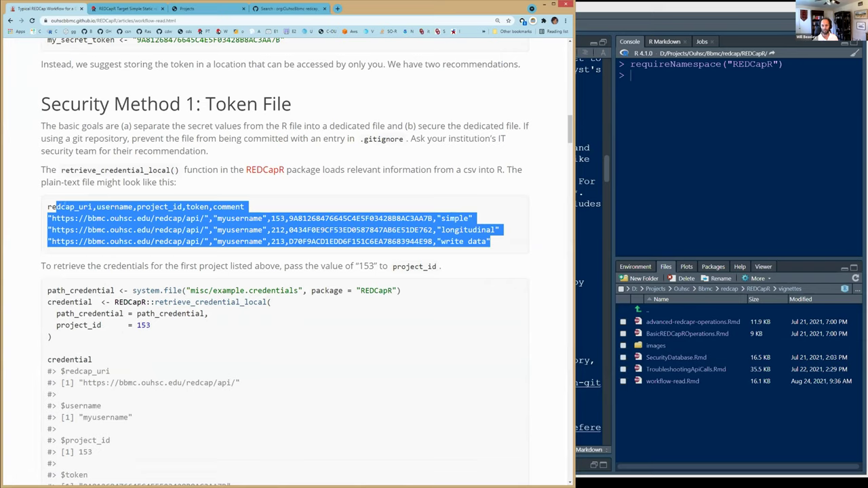
{"action": "left_click", "coordinate": [70, 207]}
{"action": "left_click_drag", "start_coordinate": [61, 207], "coordinate": [492, 242]}
{"action": "left_click", "coordinate": [322, 241]}
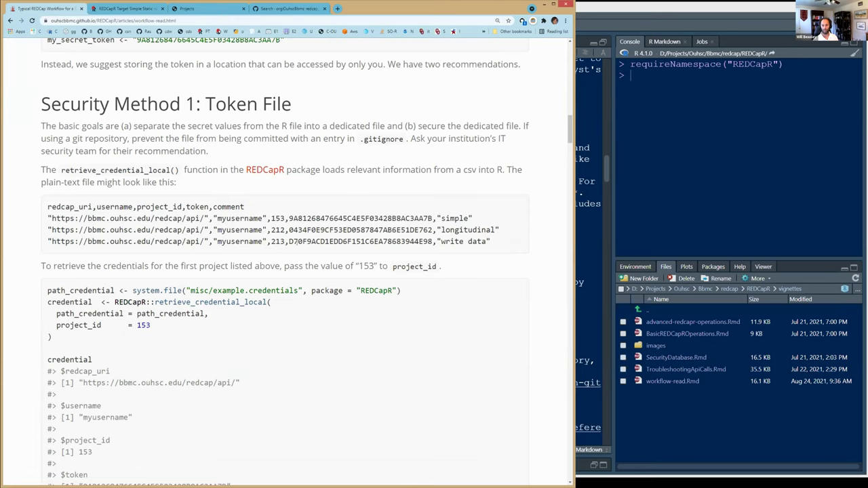
- Highlight the tokens of the longitudinal and write data rows, and the package = "REDCapR" argument of system.file()
{"action": "double_click", "coordinate": [359, 230]}
{"action": "double_click", "coordinate": [359, 241]}
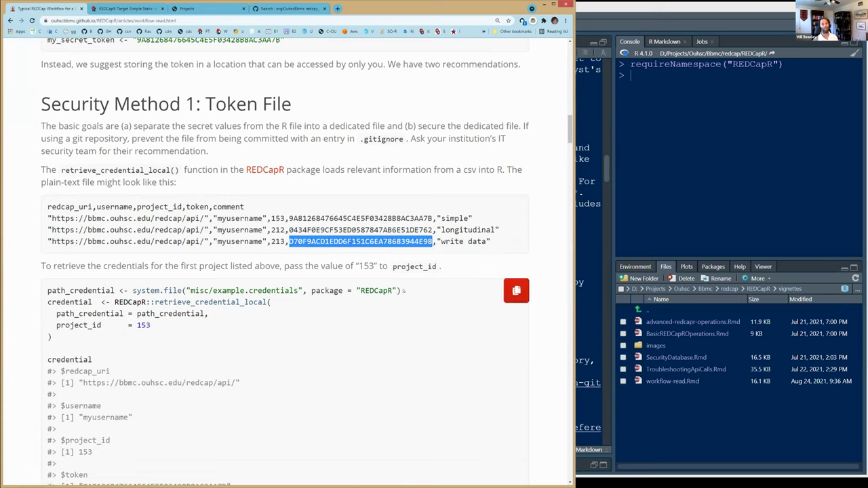
{"action": "left_click_drag", "start_coordinate": [404, 290], "coordinate": [320, 291]}
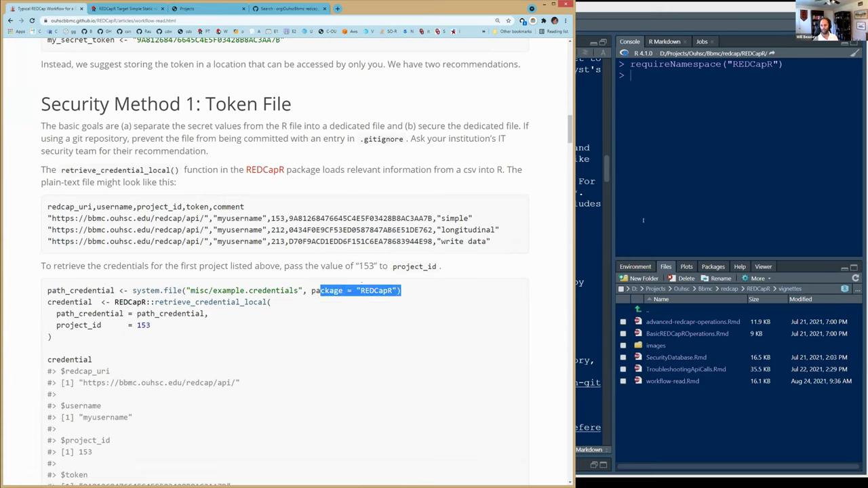
- Switch to RStudio, run the path_credential assignment in the retrieve-credential chunk, and print path_credential
{"action": "left_click", "coordinate": [643, 221]}
{"action": "scroll", "coordinate": [377, 293], "scroll_direction": "down", "scroll_amount": 5}
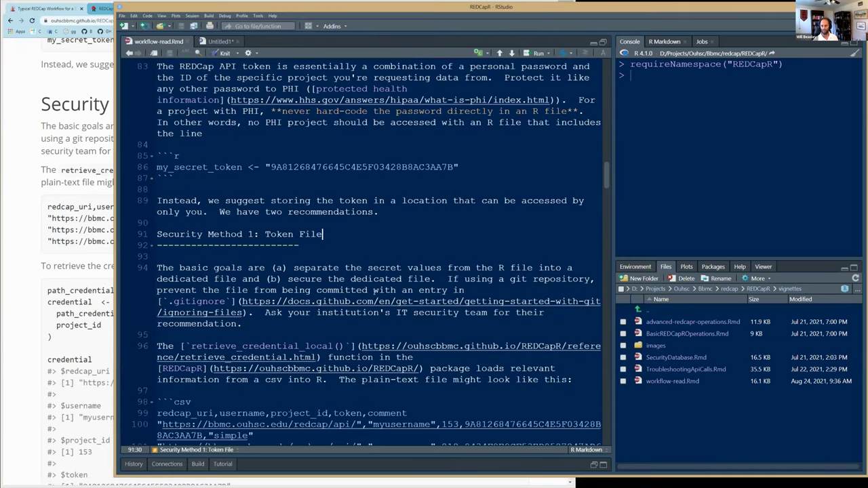
{"action": "scroll", "coordinate": [357, 291], "scroll_direction": "down", "scroll_amount": 5}
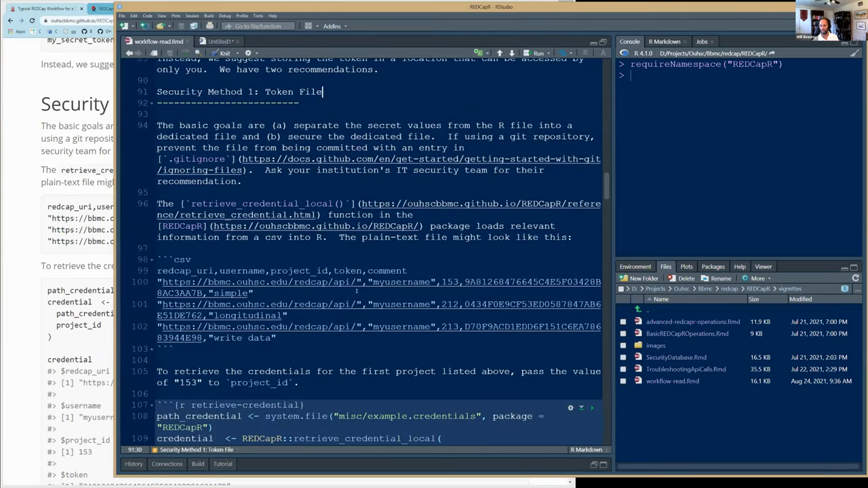
{"action": "left_click", "coordinate": [265, 335]}
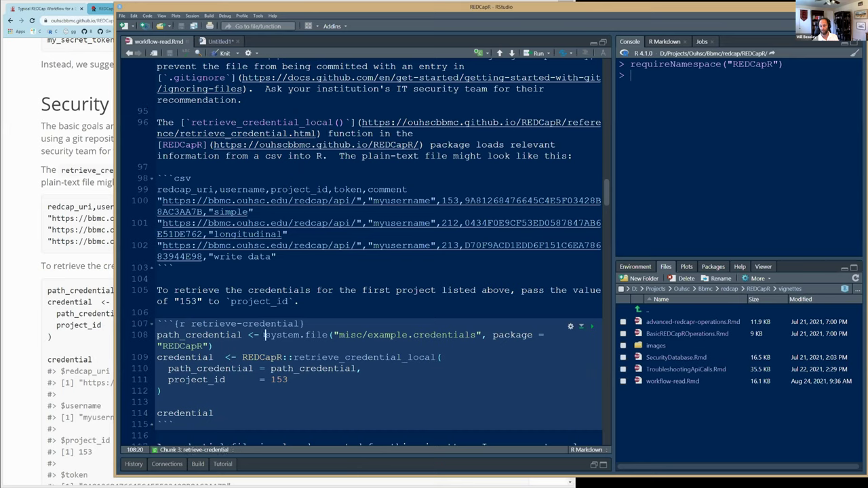
{"action": "left_click_drag", "start_coordinate": [214, 346], "coordinate": [156, 335]}
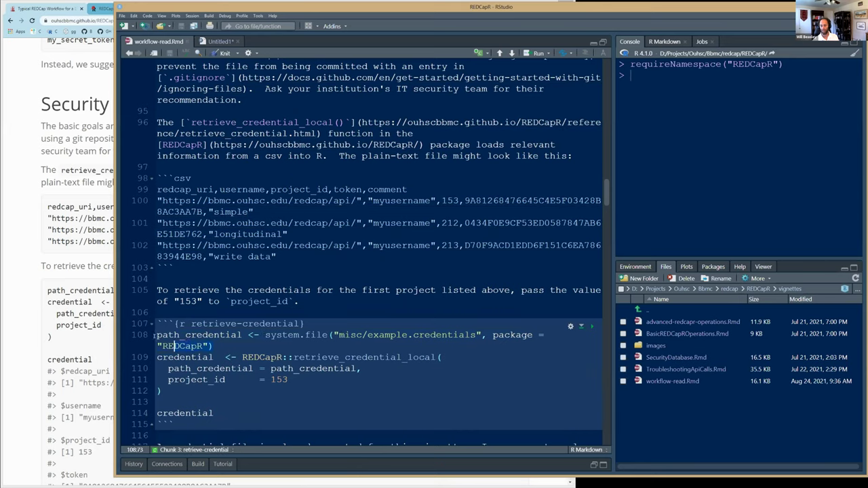
{"action": "key", "text": "ctrl+Return"}
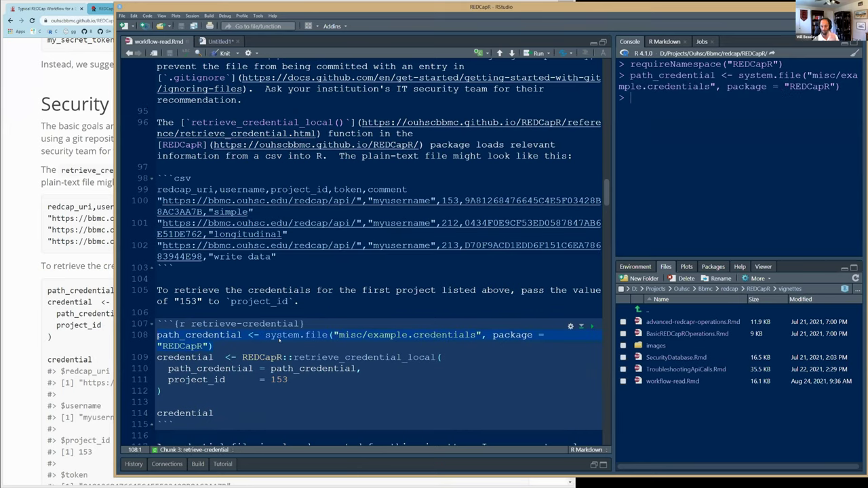
{"action": "double_click", "coordinate": [205, 335]}
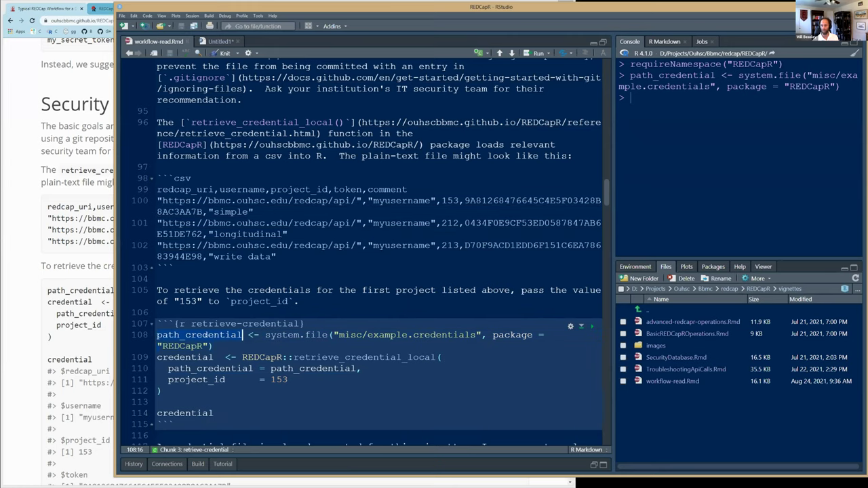
{"action": "key", "text": "ctrl+Return"}
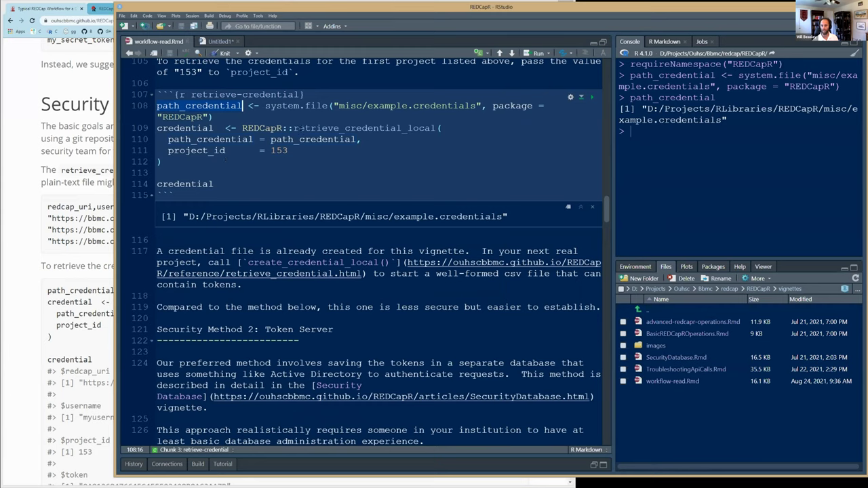
- Run the retrieve_credential_local() call for project_id 153 and print the credential object
{"action": "left_click", "coordinate": [272, 150]}
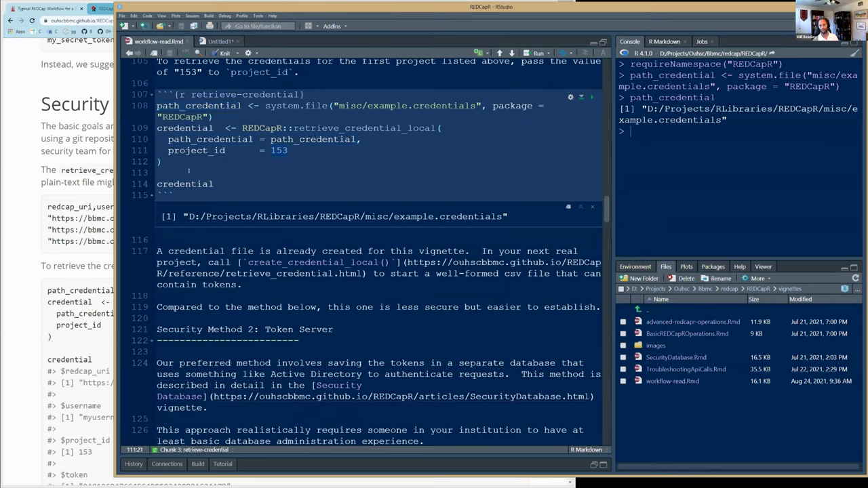
{"action": "left_click_drag", "start_coordinate": [224, 184], "coordinate": [157, 129]}
{"action": "key", "text": "ctrl+Return"}
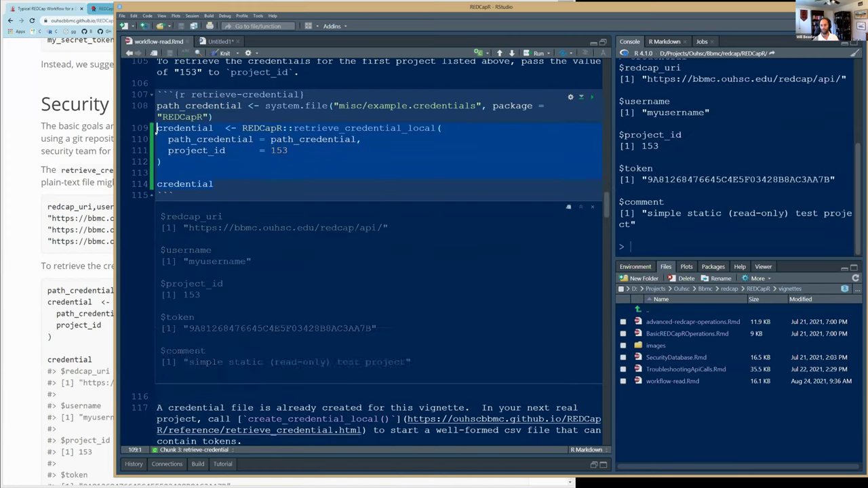
- Enlarge the console and highlight the printed credential fields, including the redcap_uri and the token
{"action": "left_click", "coordinate": [844, 268]}
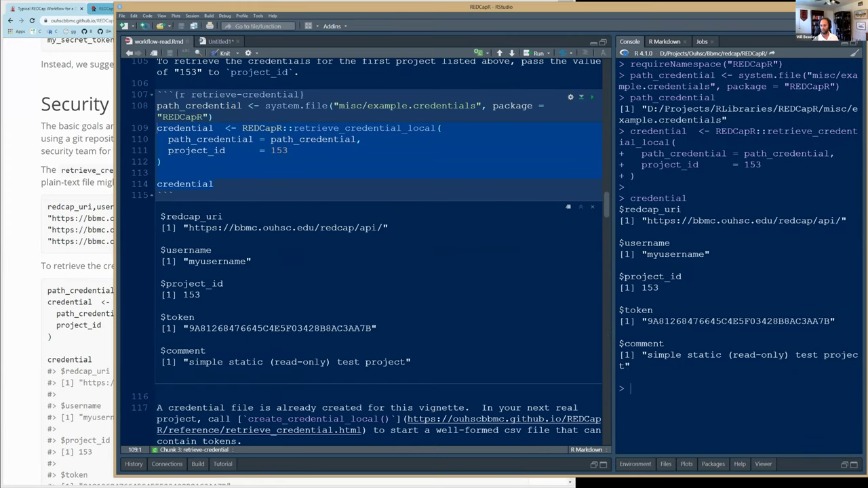
{"action": "left_click_drag", "start_coordinate": [635, 210], "coordinate": [671, 355]}
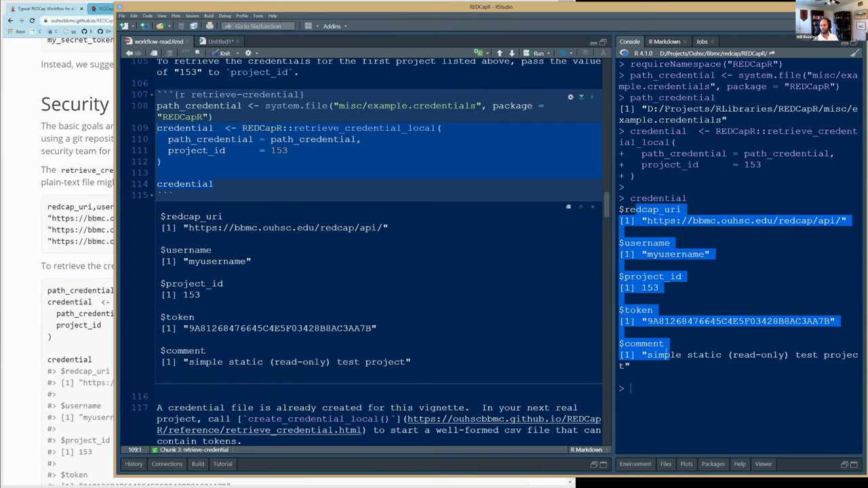
{"action": "double_click", "coordinate": [661, 220]}
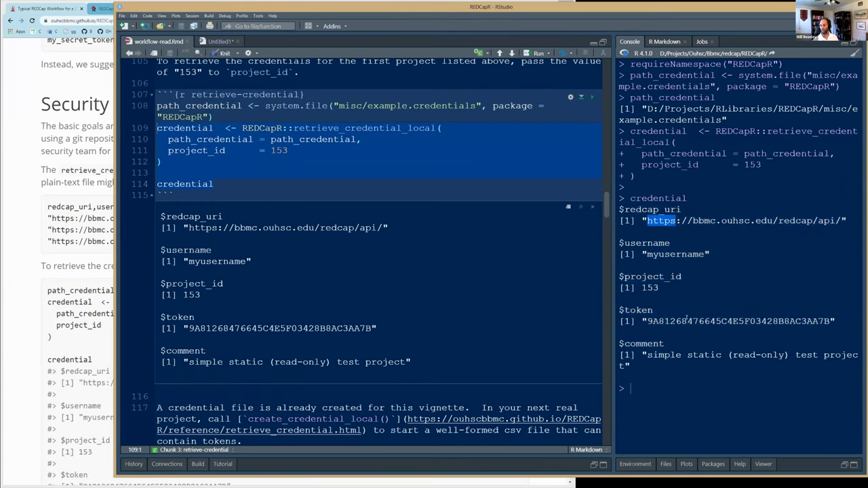
{"action": "double_click", "coordinate": [739, 322]}
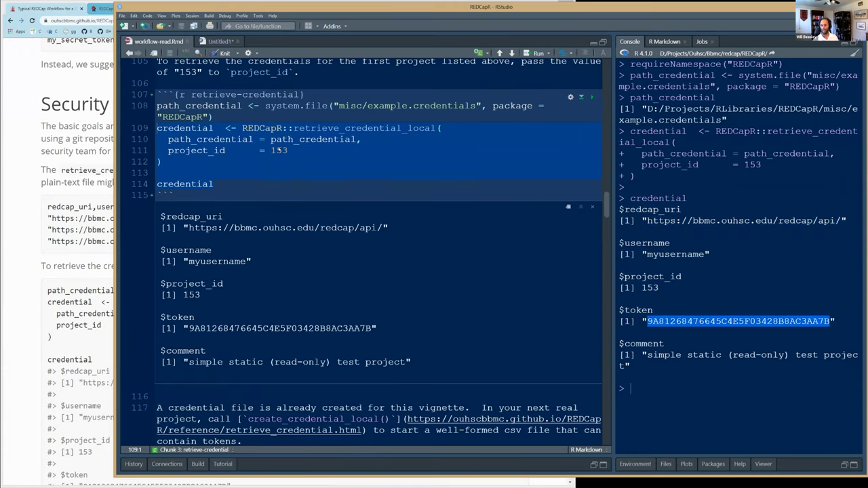
- Compare the project_id argument 153 with the matching simple row of the example CSV on the vignette's web page
{"action": "left_click", "coordinate": [272, 151]}
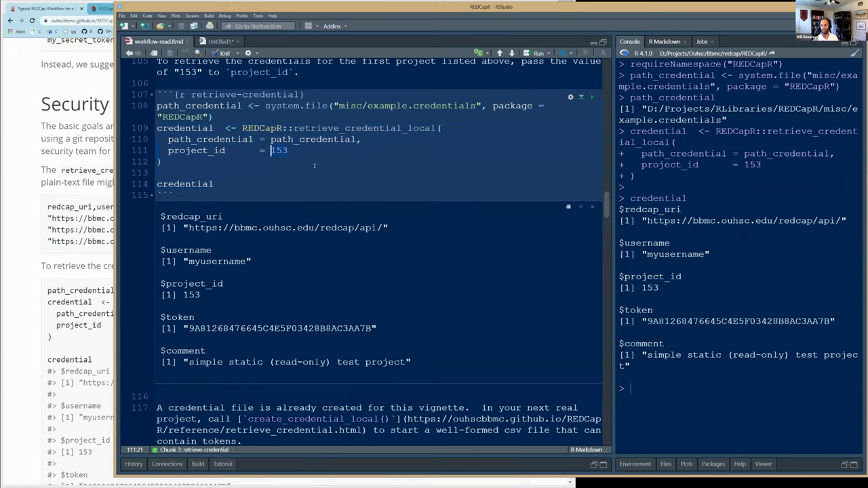
{"action": "scroll", "coordinate": [314, 166], "scroll_direction": "up", "scroll_amount": 5}
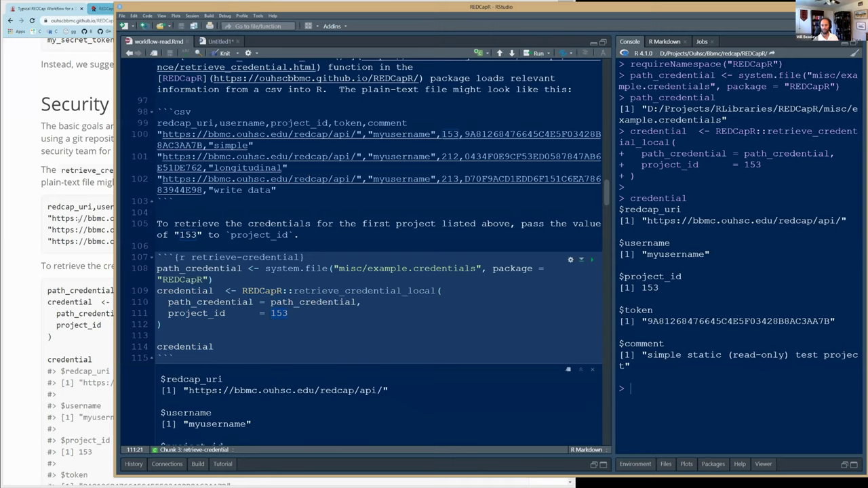
{"action": "key", "text": "alt+Tab"}
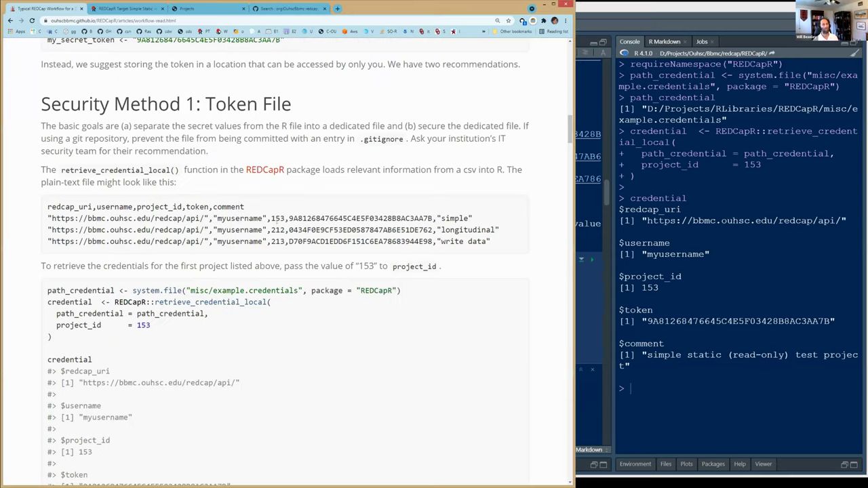
{"action": "left_click_drag", "start_coordinate": [239, 218], "coordinate": [377, 218]}
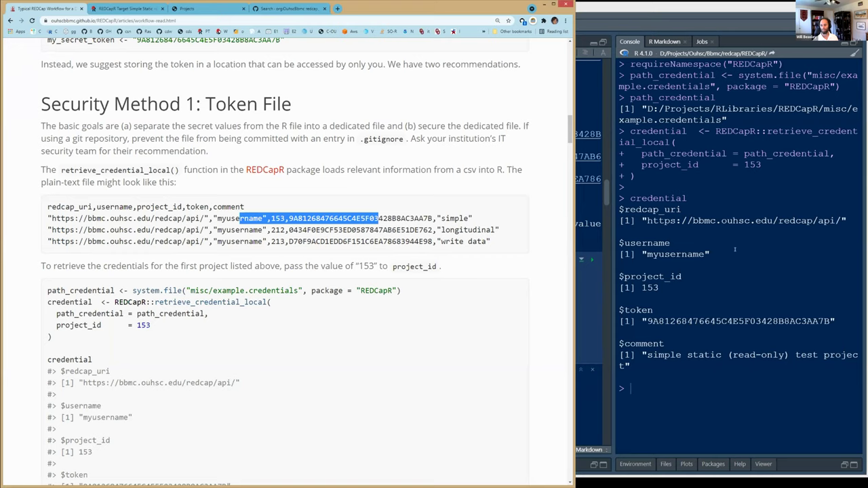
- Review the credential output and the create_credential_local() advice in RStudio and on the web page, down to Security Method 2: Token Server
{"action": "key", "text": "alt+Tab"}
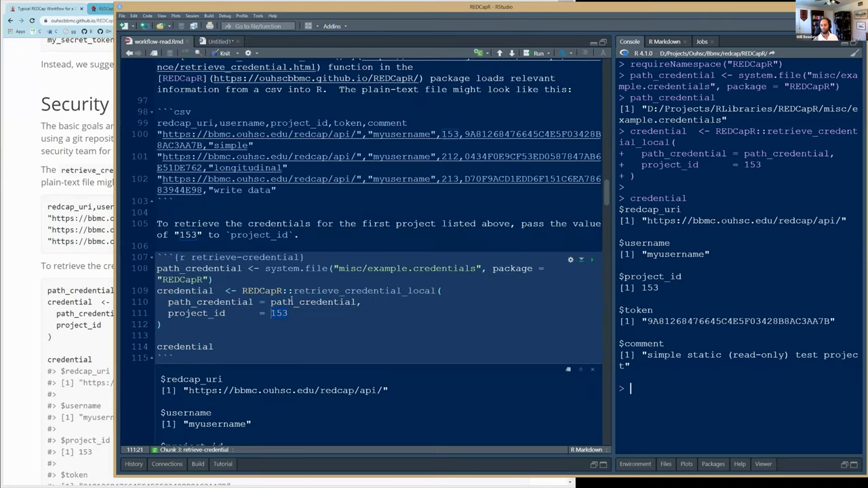
{"action": "scroll", "coordinate": [292, 299], "scroll_direction": "down", "scroll_amount": 5}
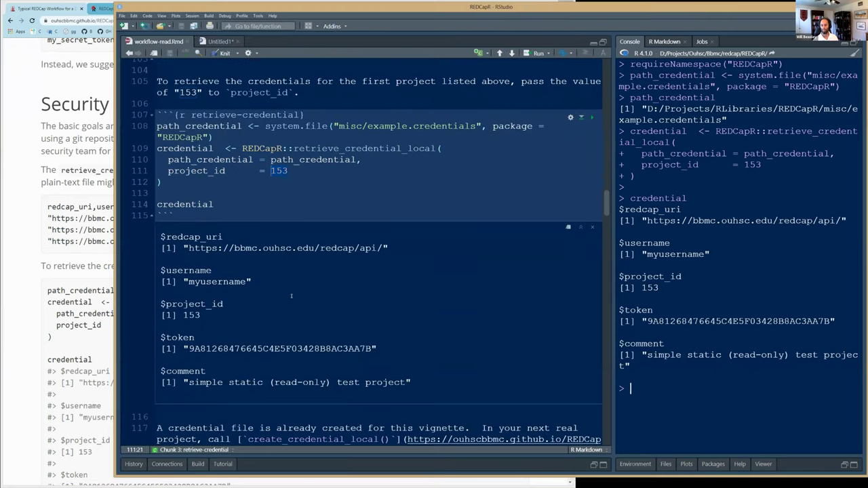
{"action": "scroll", "coordinate": [291, 296], "scroll_direction": "down", "scroll_amount": 3}
{"action": "scroll", "coordinate": [286, 287], "scroll_direction": "down", "scroll_amount": 2}
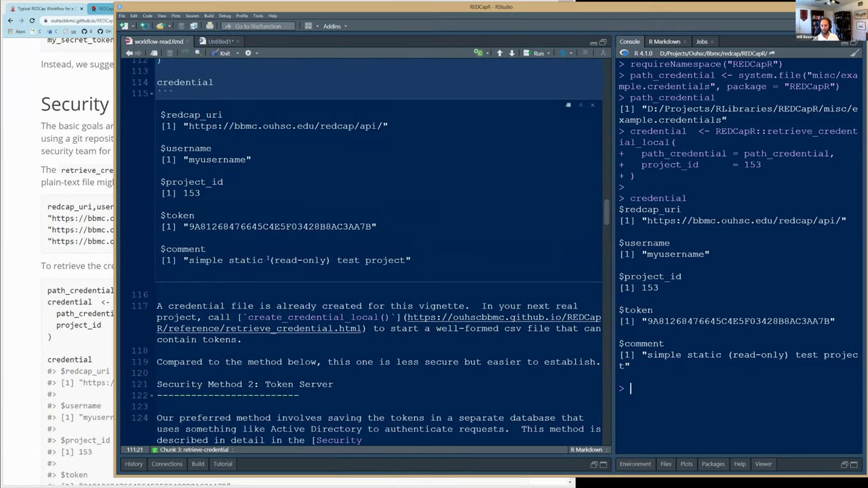
{"action": "left_click", "coordinate": [101, 313]}
{"action": "scroll", "coordinate": [101, 313], "scroll_direction": "down", "scroll_amount": 3}
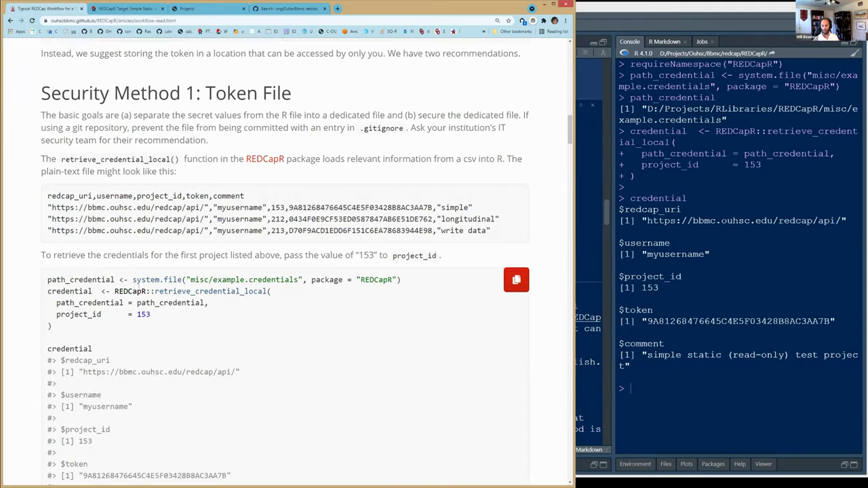
{"action": "left_click_drag", "start_coordinate": [299, 53], "coordinate": [289, 50]}
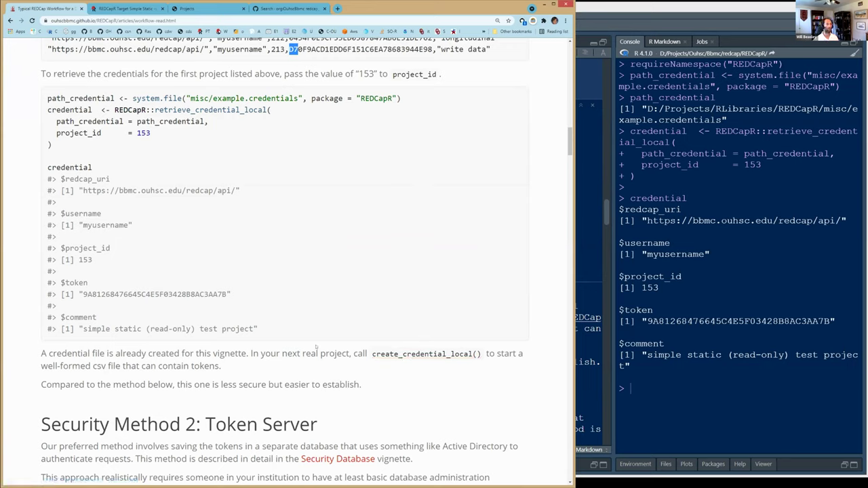
{"action": "mouse_move", "coordinate": [326, 340]}
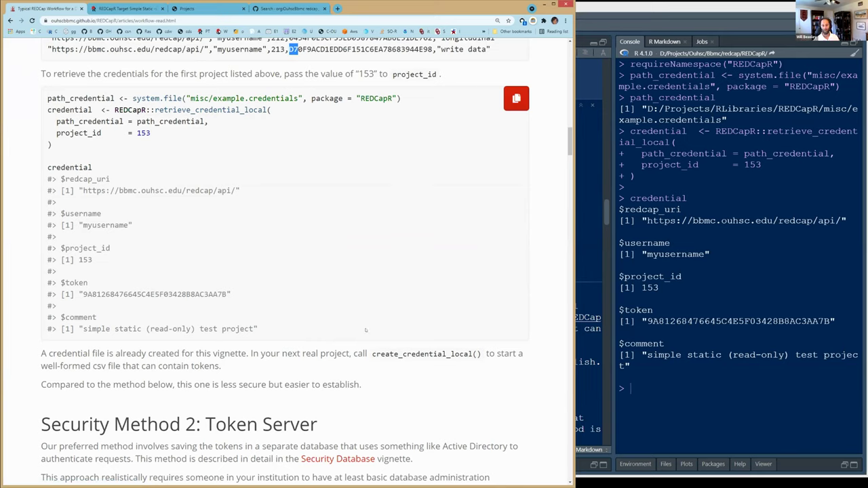
{"action": "scroll", "coordinate": [355, 333], "scroll_direction": "down", "scroll_amount": 3}
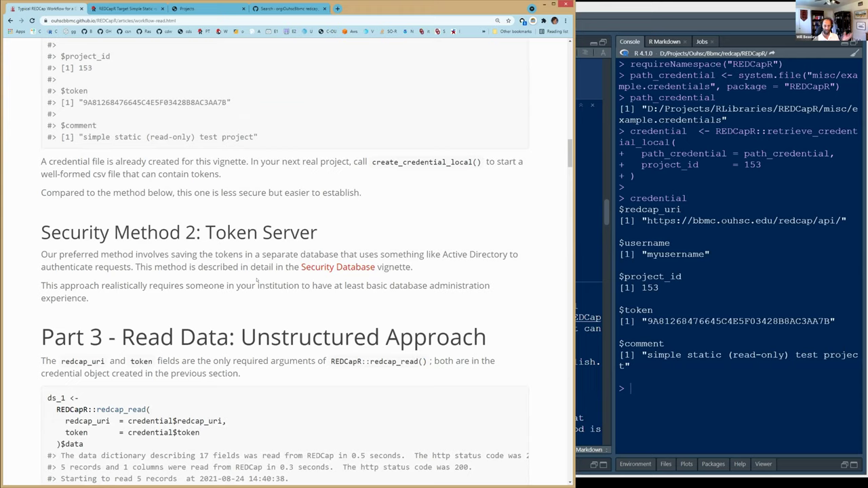
- Open the linked Security Database vignette, skim through it, and return to the workflow vignette
{"action": "left_click", "coordinate": [323, 271]}
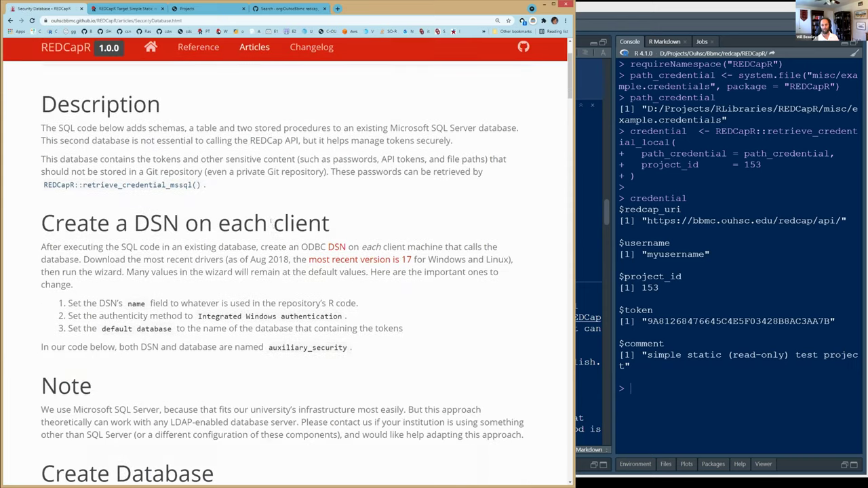
{"action": "scroll", "coordinate": [272, 221], "scroll_direction": "down", "scroll_amount": 20}
{"action": "scroll", "coordinate": [273, 233], "scroll_direction": "down", "scroll_amount": 5}
{"action": "scroll", "coordinate": [244, 231], "scroll_direction": "up", "scroll_amount": 20}
{"action": "key", "text": "alt+Left"}
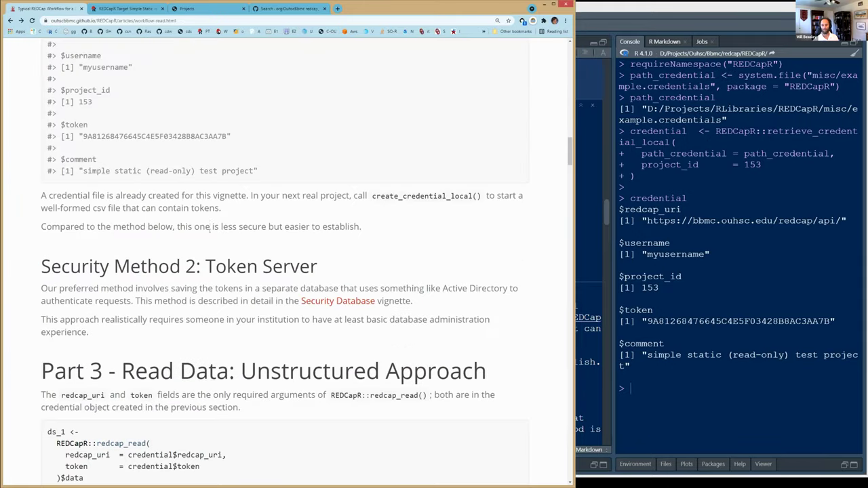
- Find Part 3 - Read Data: Unstructured Approach on the web page, and bring up the same section in RStudio
{"action": "scroll", "coordinate": [199, 266], "scroll_direction": "down", "scroll_amount": 3}
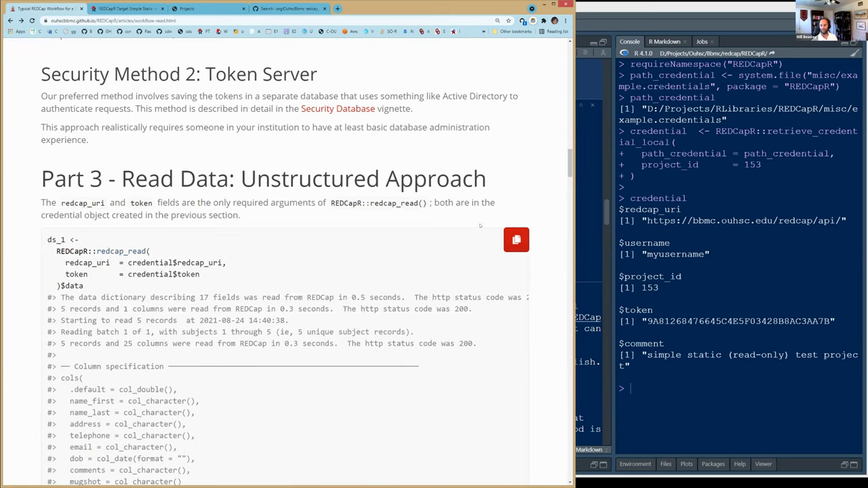
{"action": "left_click", "coordinate": [595, 217]}
{"action": "scroll", "coordinate": [404, 242], "scroll_direction": "down", "scroll_amount": 5}
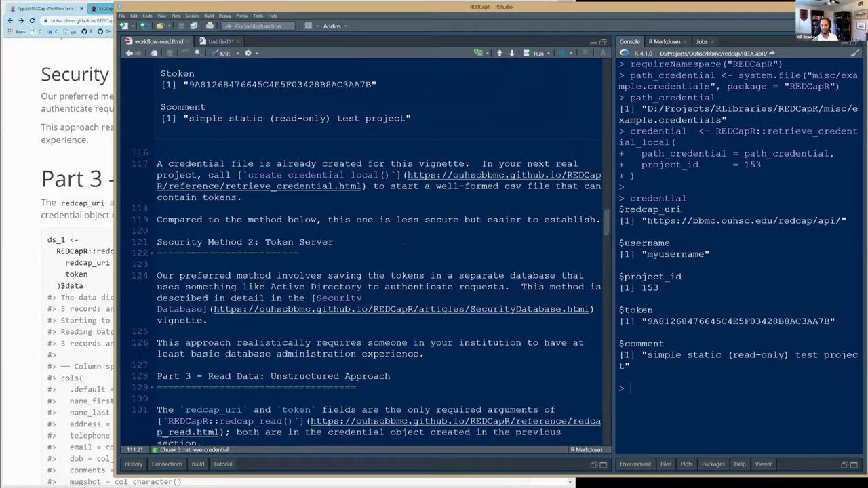
- Print the credential object from the unstructured-1 chunk in a cleared console, and highlight its redcap_uri and token values
{"action": "scroll", "coordinate": [404, 242], "scroll_direction": "down", "scroll_amount": 5}
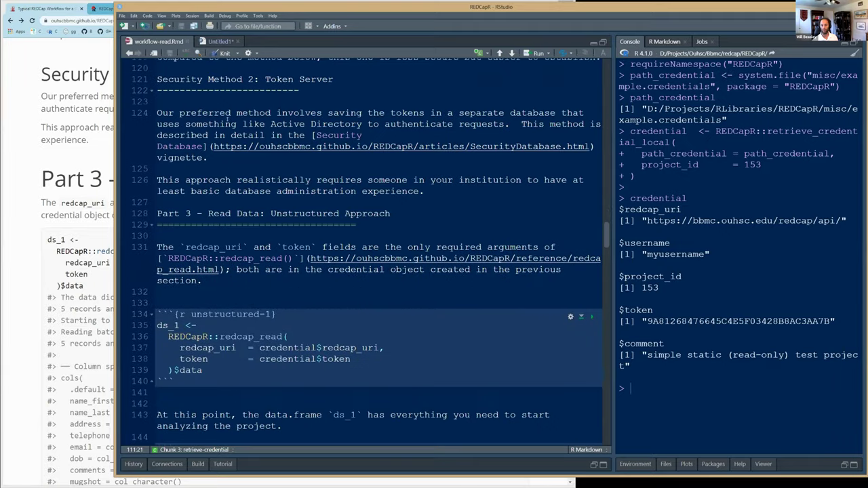
{"action": "double_click", "coordinate": [285, 348]}
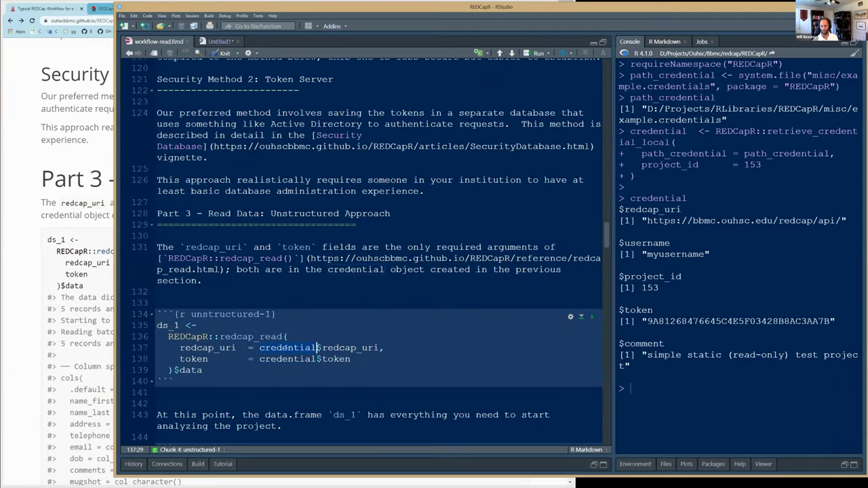
{"action": "key", "text": "ctrl+l"}
{"action": "key", "text": "ctrl+Return"}
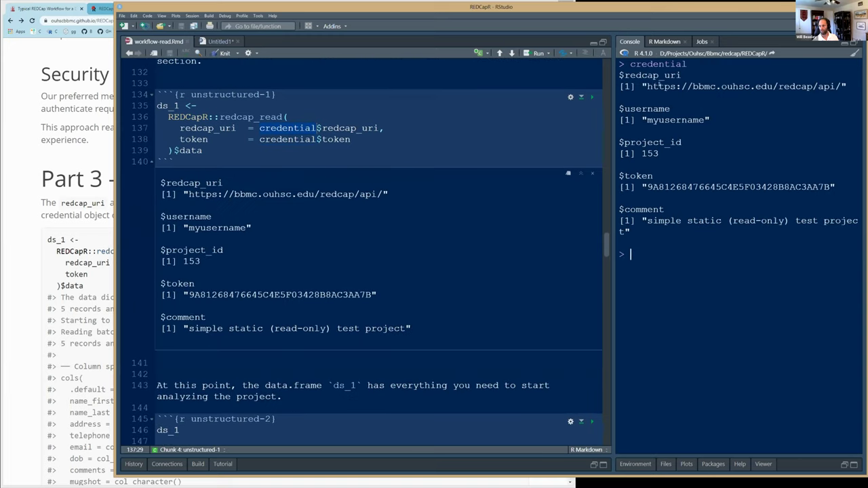
{"action": "left_click_drag", "start_coordinate": [647, 86], "coordinate": [845, 86]}
{"action": "left_click_drag", "start_coordinate": [647, 186], "coordinate": [732, 186]}
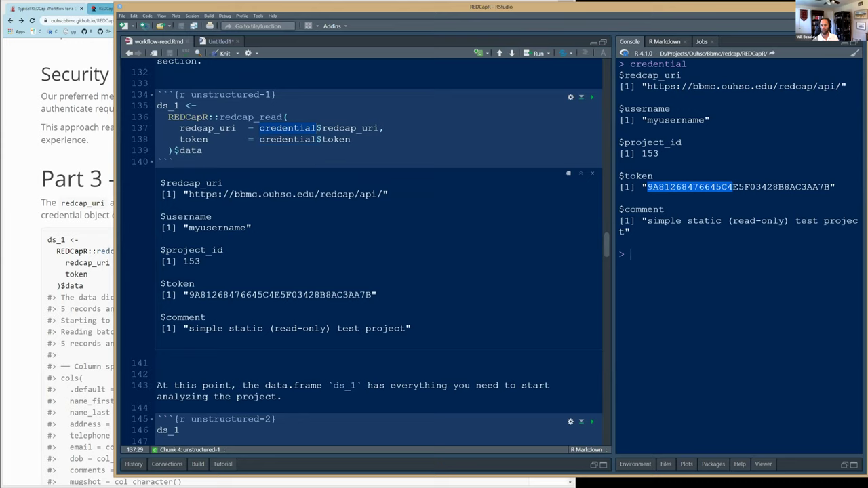
- Run the REDCapR::redcap_read() statement that fills ds_1, and review its read messages and column specification
{"action": "left_click", "coordinate": [192, 106]}
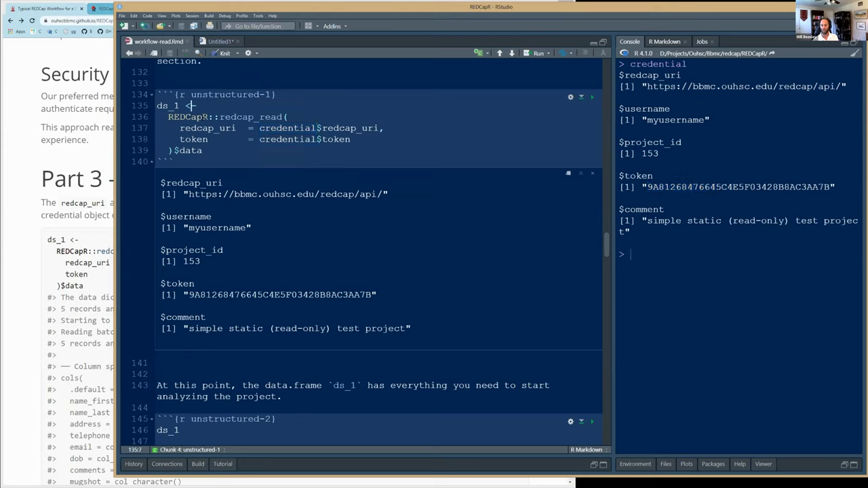
{"action": "key", "text": "ctrl+Return"}
{"action": "left_click_drag", "start_coordinate": [169, 117], "coordinate": [282, 117]}
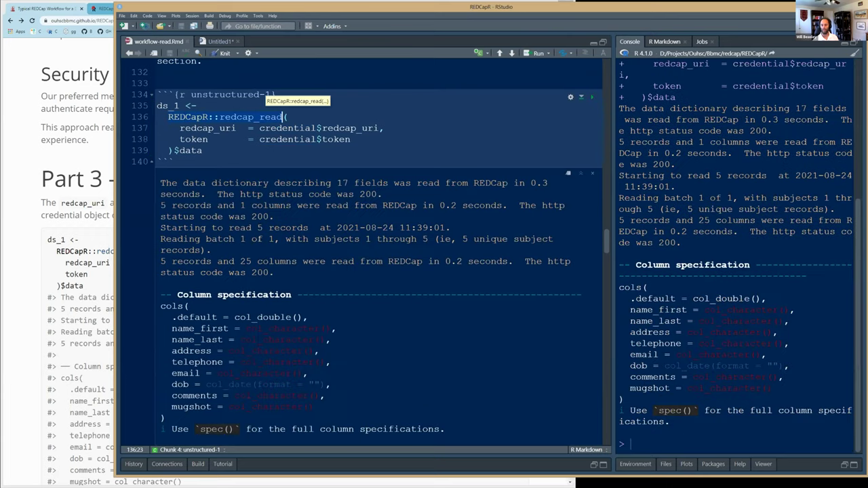
{"action": "left_click_drag", "start_coordinate": [268, 205], "coordinate": [279, 261]}
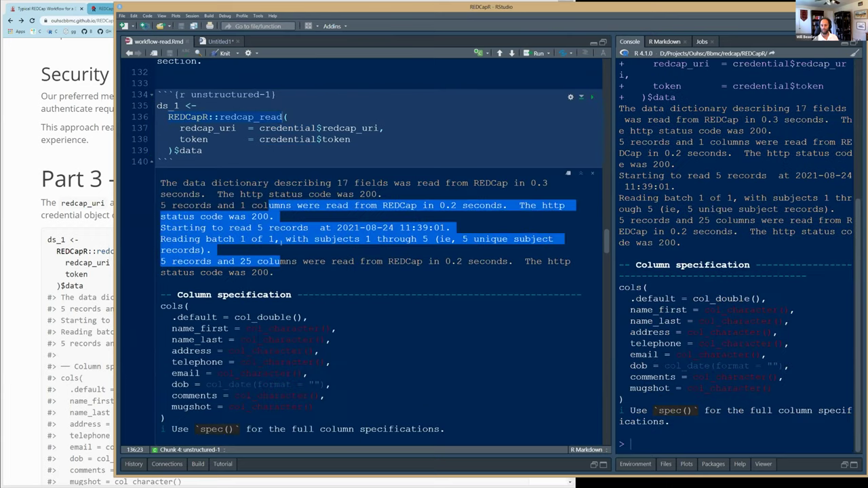
{"action": "scroll", "coordinate": [281, 238], "scroll_direction": "down", "scroll_amount": 1}
{"action": "scroll", "coordinate": [281, 235], "scroll_direction": "down", "scroll_amount": 2}
{"action": "left_click_drag", "start_coordinate": [228, 226], "coordinate": [234, 294]}
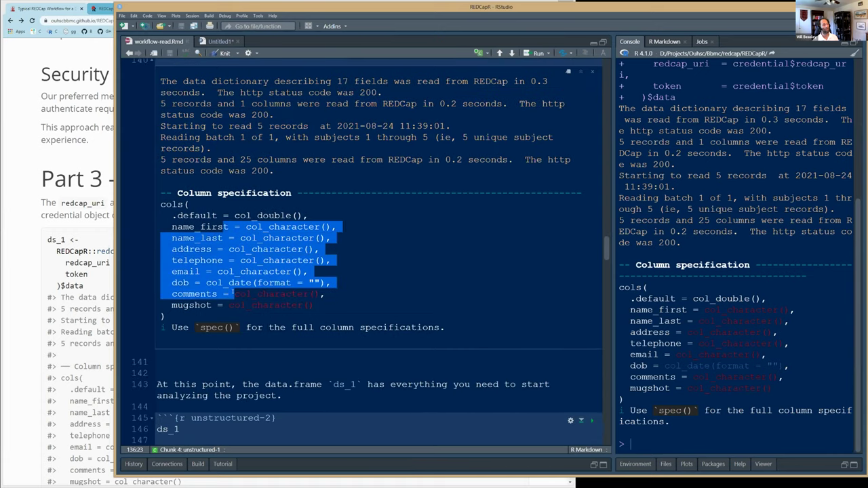
{"action": "scroll", "coordinate": [233, 276], "scroll_direction": "down", "scroll_amount": 1}
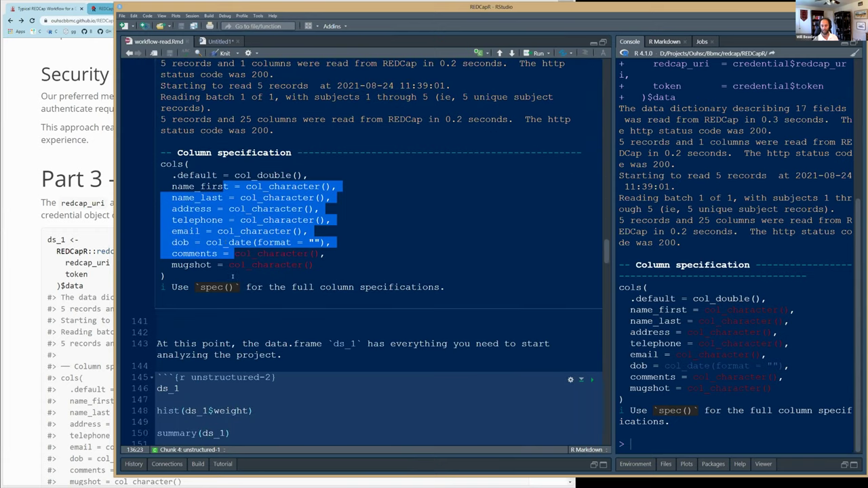
- Print the ds_1 data frame from the unstructured-2 chunk and page through its columns to the race variables
{"action": "left_click", "coordinate": [203, 383]}
{"action": "key", "text": "ctrl+Return"}
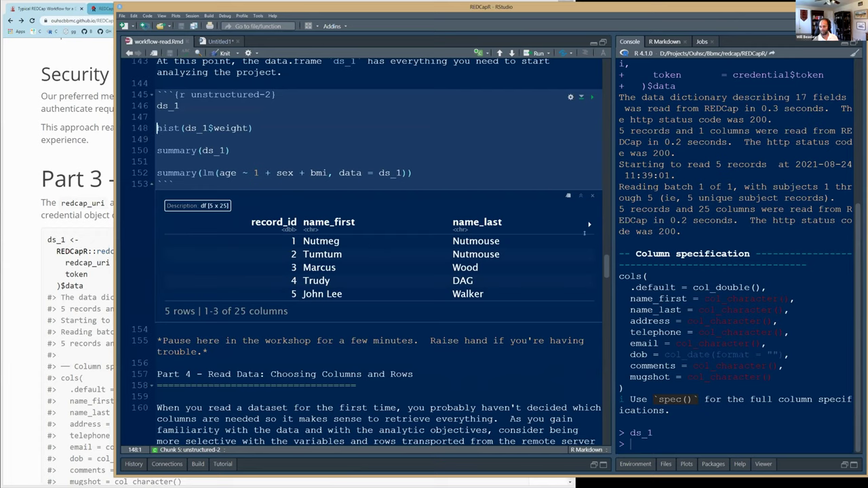
{"action": "left_click", "coordinate": [589, 224]}
{"action": "left_click", "coordinate": [589, 224]}
{"action": "left_click", "coordinate": [589, 224]}
{"action": "left_click", "coordinate": [589, 224]}
{"action": "left_click", "coordinate": [589, 223]}
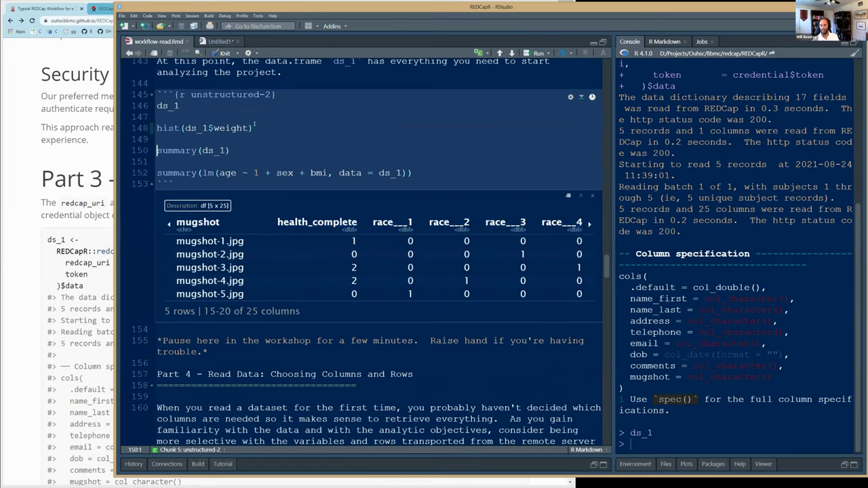
- Run the weight histogram, the ds_1 summary and the linear model of age on sex and bmi, and look through their output
{"action": "key", "text": "ctrl+Return"}
{"action": "key", "text": "ctrl+Return"}
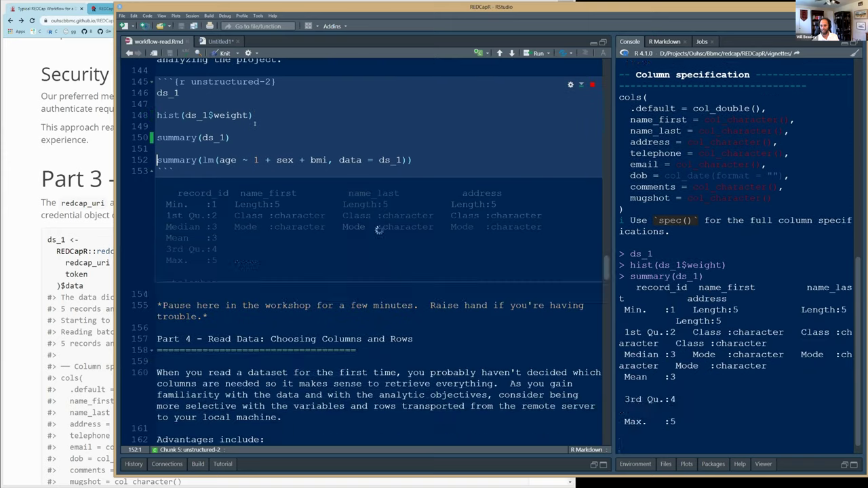
{"action": "key", "text": "ctrl+Return"}
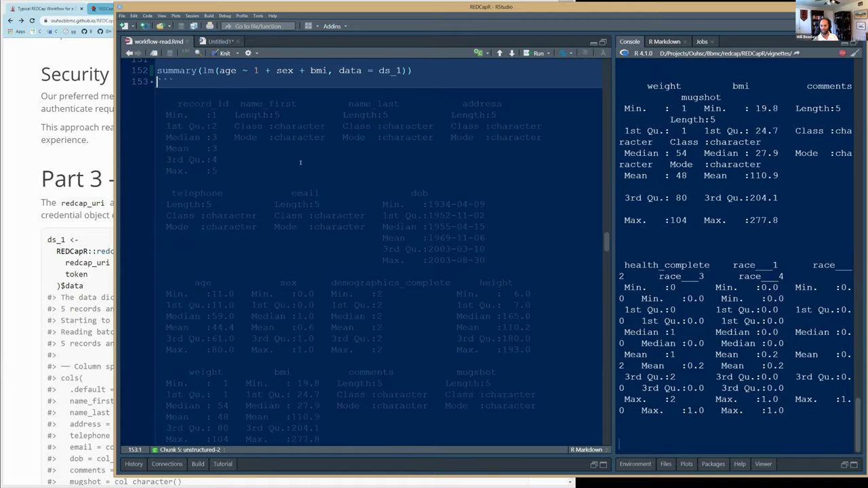
{"action": "scroll", "coordinate": [300, 165], "scroll_direction": "down", "scroll_amount": 8}
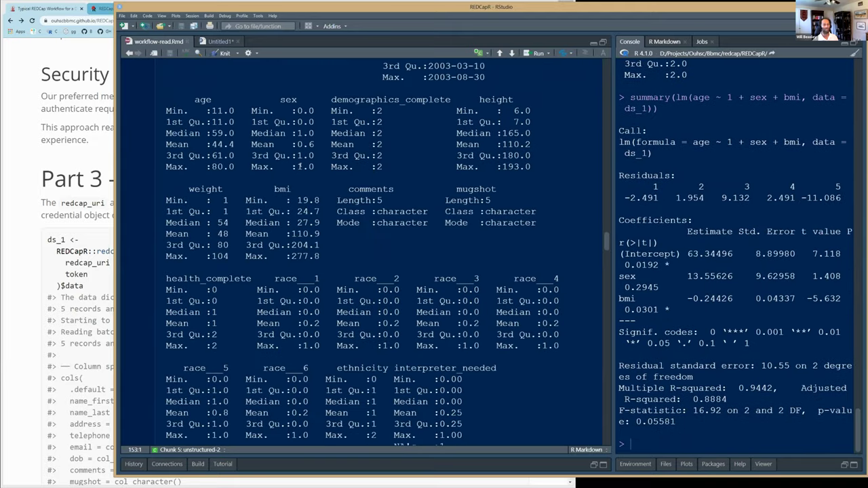
{"action": "scroll", "coordinate": [298, 159], "scroll_direction": "down", "scroll_amount": 15}
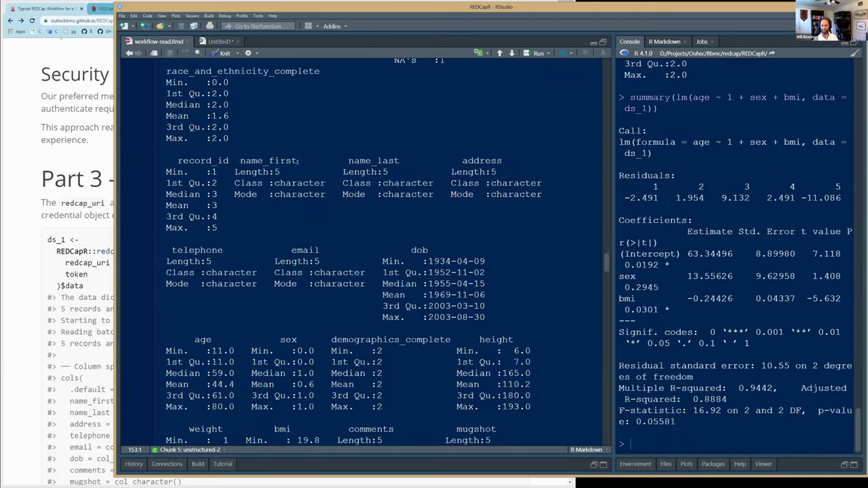
{"action": "scroll", "coordinate": [303, 188], "scroll_direction": "down", "scroll_amount": 18}
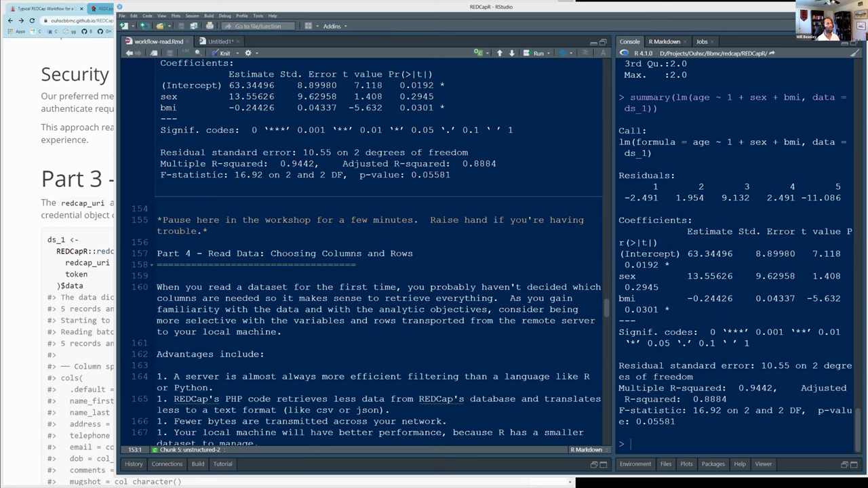
- Clear the inline output of the unstructured-2 and unstructured-1 chunks
{"action": "left_click", "coordinate": [325, 330]}
{"action": "scroll", "coordinate": [525, 215], "scroll_direction": "up", "scroll_amount": 1}
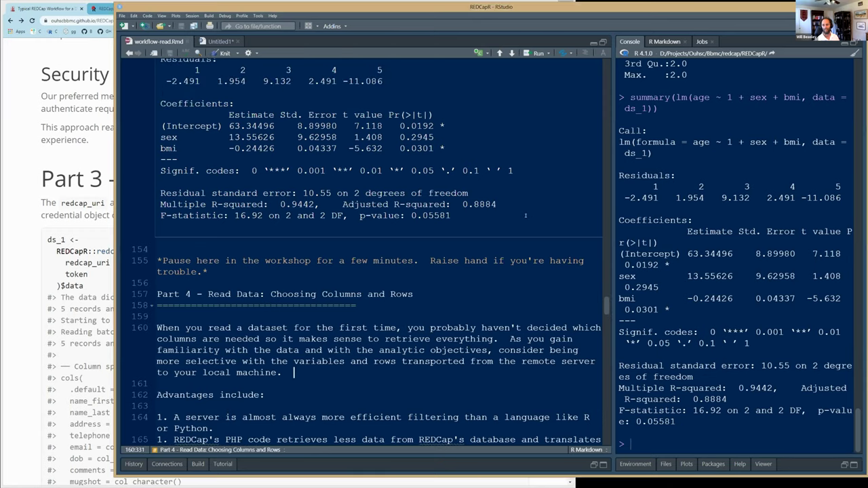
{"action": "scroll", "coordinate": [526, 216], "scroll_direction": "up", "scroll_amount": 10}
{"action": "scroll", "coordinate": [563, 156], "scroll_direction": "up", "scroll_amount": 12}
{"action": "scroll", "coordinate": [563, 160], "scroll_direction": "up", "scroll_amount": 8}
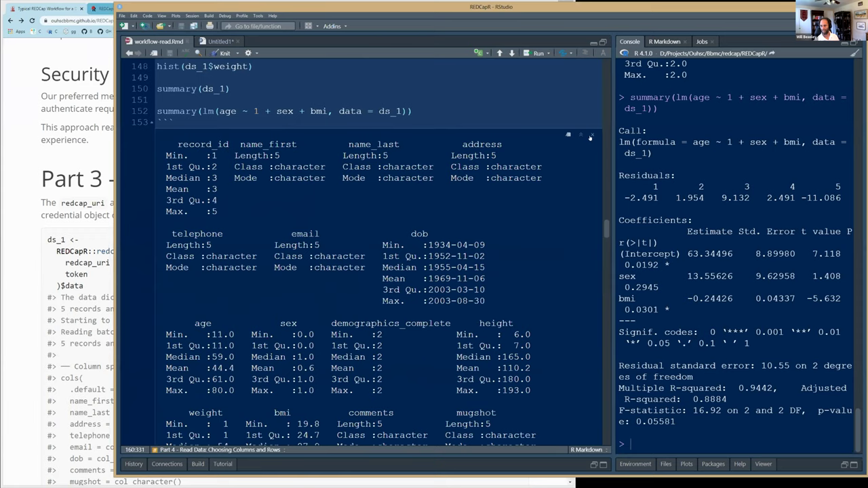
{"action": "left_click", "coordinate": [590, 136]}
{"action": "scroll", "coordinate": [438, 164], "scroll_direction": "up", "scroll_amount": 3}
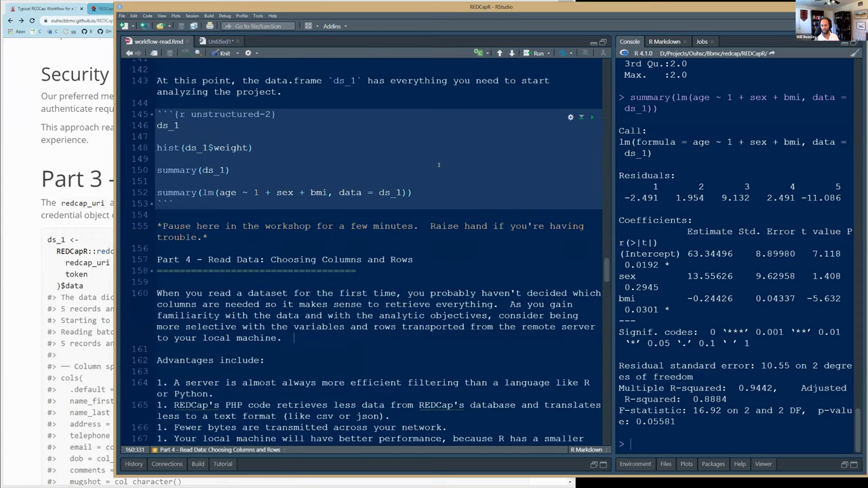
{"action": "scroll", "coordinate": [439, 164], "scroll_direction": "up", "scroll_amount": 6}
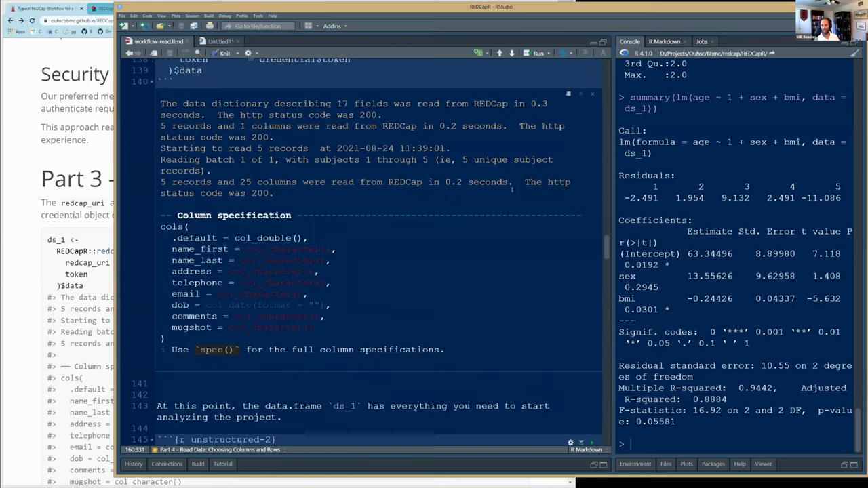
{"action": "scroll", "coordinate": [512, 191], "scroll_direction": "up", "scroll_amount": 4}
{"action": "left_click", "coordinate": [591, 217]}
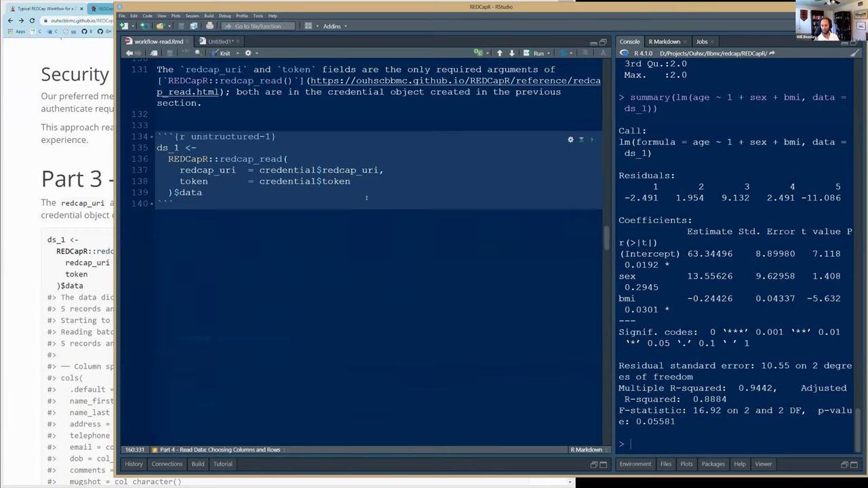
- Create a new R script and copy into it the path_credential and retrieve_credential_local() code from the vignette's web page
{"action": "scroll", "coordinate": [366, 197], "scroll_direction": "up", "scroll_amount": 5}
{"action": "scroll", "coordinate": [351, 195], "scroll_direction": "up", "scroll_amount": 7}
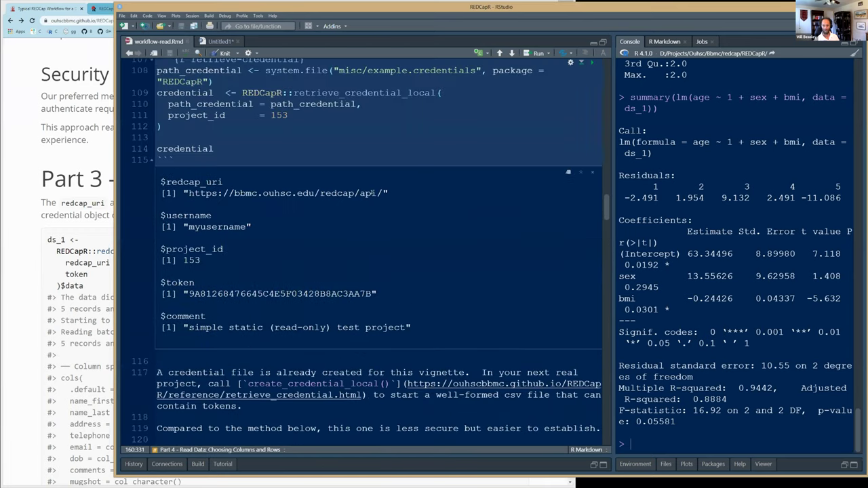
{"action": "key", "text": "ctrl+shift+n"}
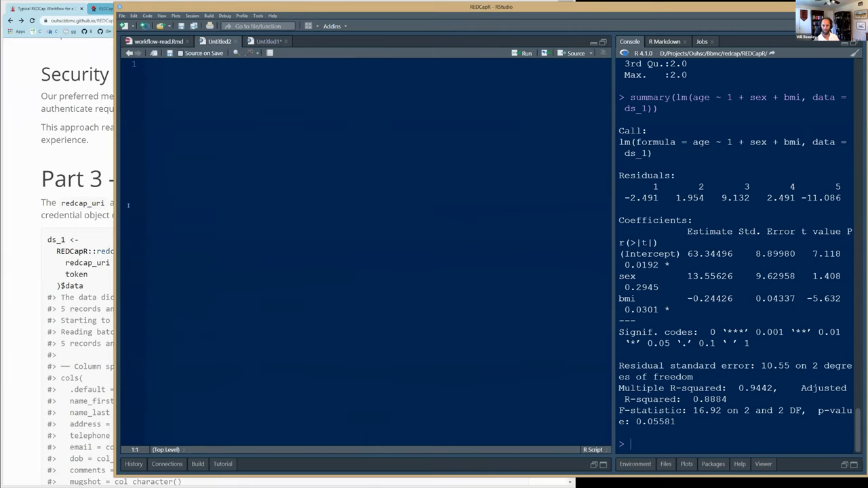
{"action": "left_click", "coordinate": [25, 186]}
{"action": "scroll", "coordinate": [48, 198], "scroll_direction": "up", "scroll_amount": 10}
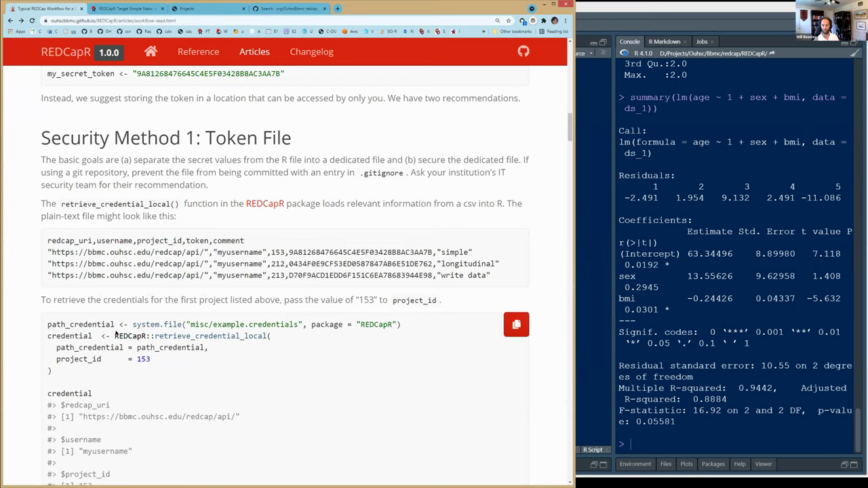
{"action": "left_click_drag", "start_coordinate": [67, 371], "coordinate": [45, 326]}
{"action": "key", "text": "ctrl+c"}
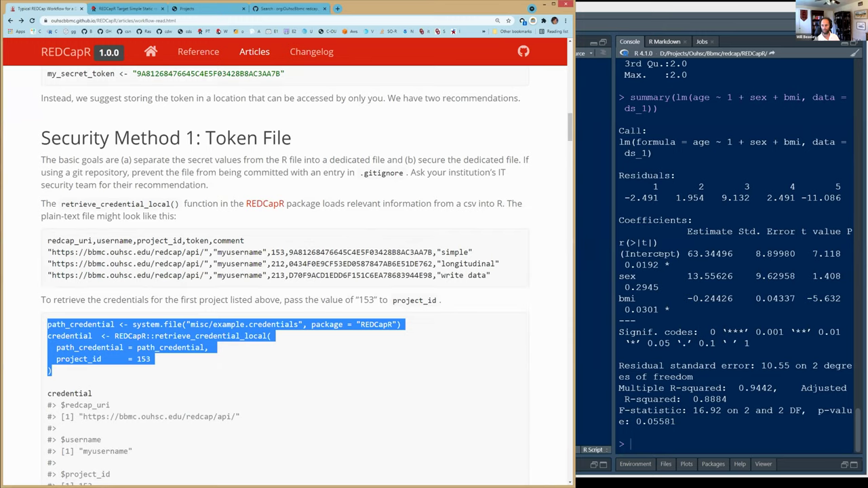
{"action": "left_click", "coordinate": [661, 254]}
{"action": "key", "text": "ctrl+v"}
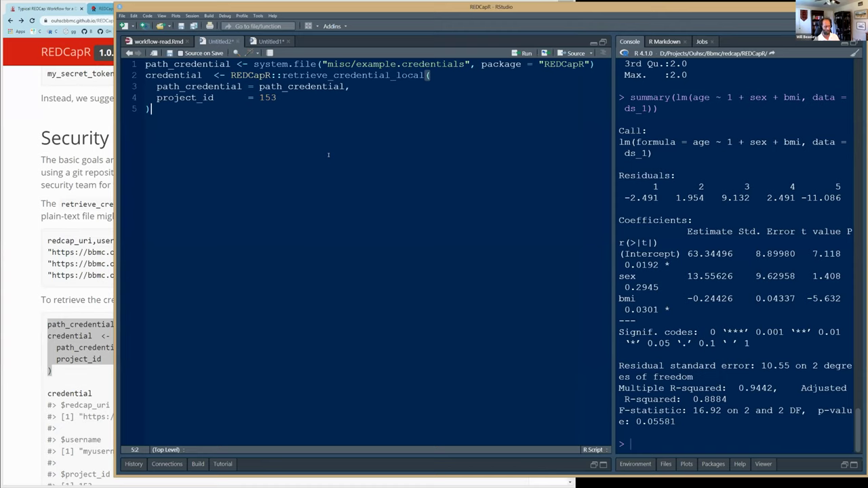
- Copy install.packages("REDCapR") from Part 1 of the web page to the top of the new script, followed by a blank line
{"action": "left_click", "coordinate": [109, 279]}
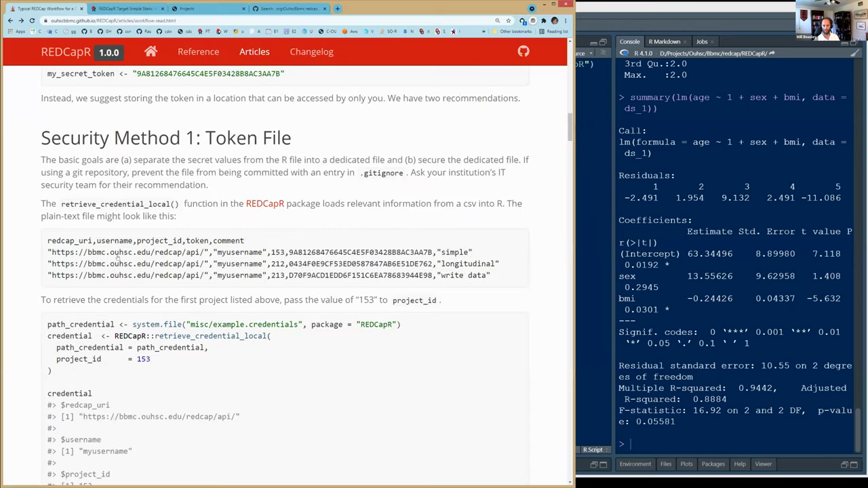
{"action": "scroll", "coordinate": [129, 280], "scroll_direction": "up", "scroll_amount": 15}
{"action": "scroll", "coordinate": [129, 280], "scroll_direction": "down", "scroll_amount": 3}
{"action": "mouse_move", "coordinate": [294, 385]}
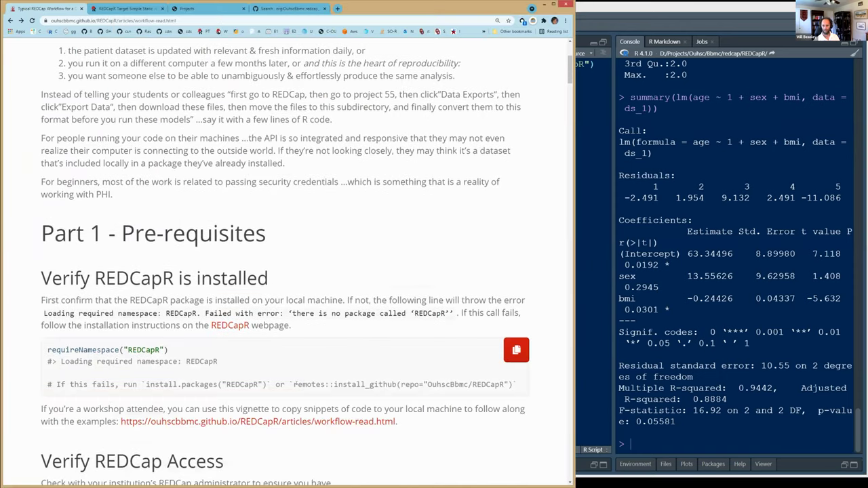
{"action": "left_click_drag", "start_coordinate": [147, 384], "coordinate": [267, 384]}
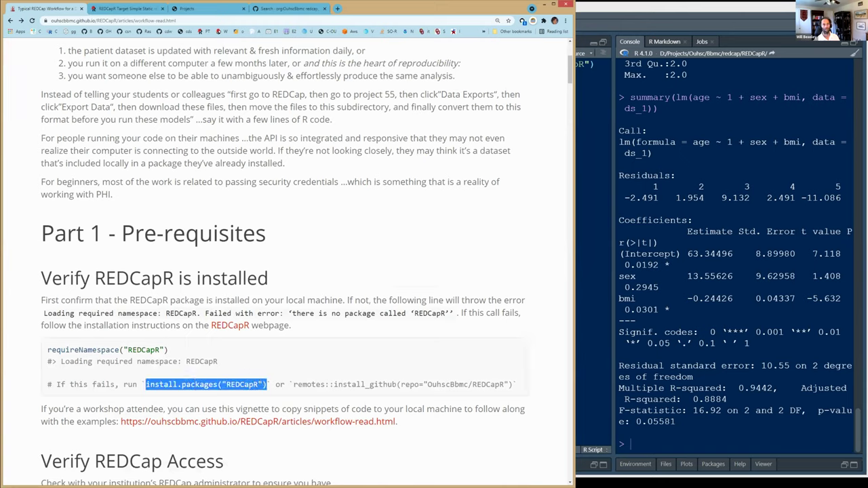
{"action": "key", "text": "alt+Tab"}
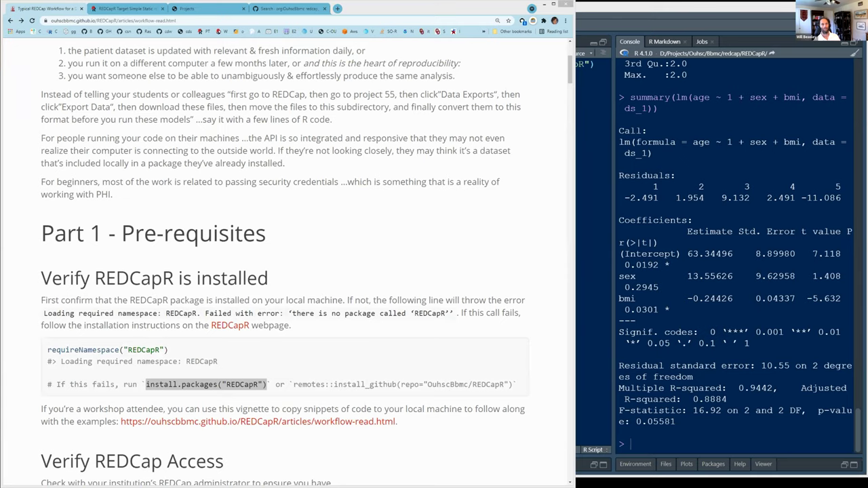
{"action": "left_click", "coordinate": [757, 176]}
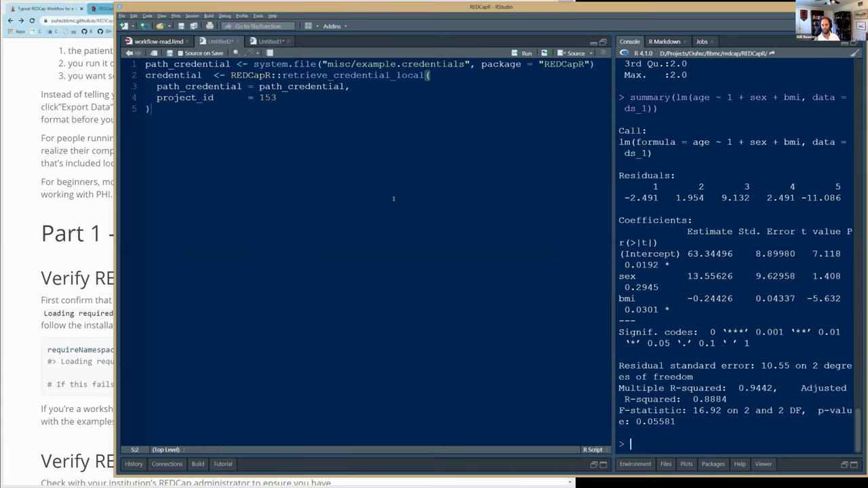
{"action": "key", "text": "ctrl+v"}
{"action": "key", "text": "Return"}
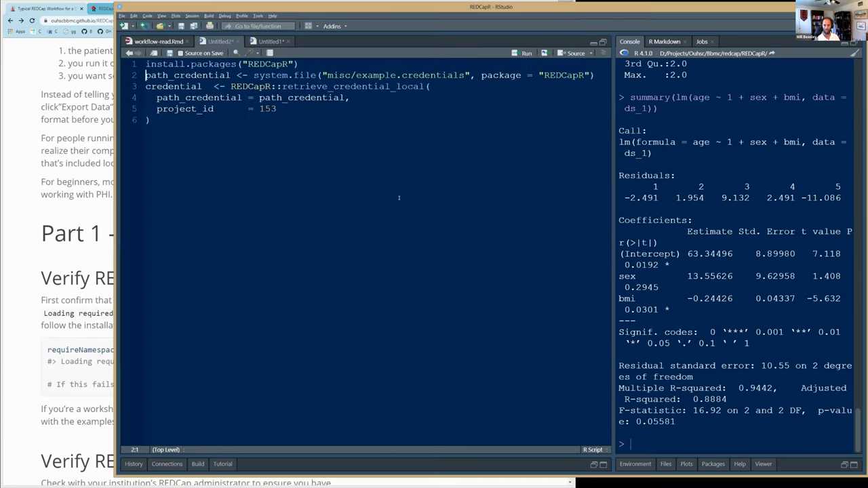
{"action": "key", "text": "Return"}
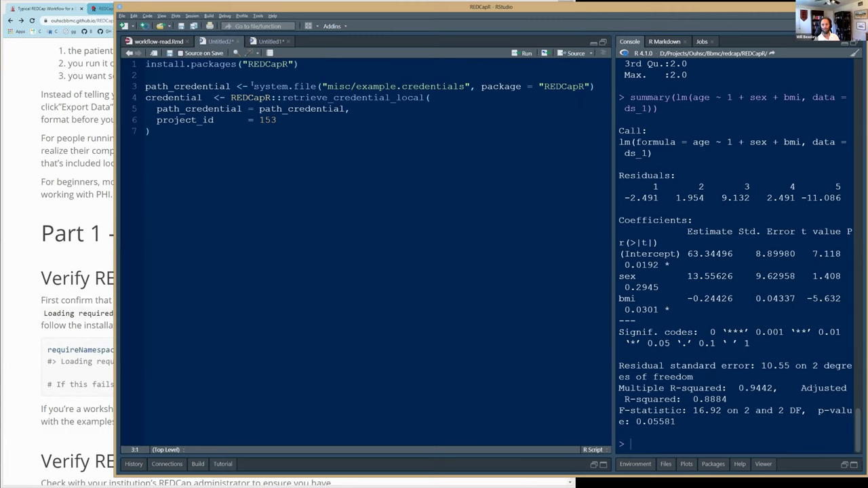
- Highlight the system.file("misc/example.credentials") portion of the path_credential line in the new script
{"action": "mouse_move", "coordinate": [251, 85]}
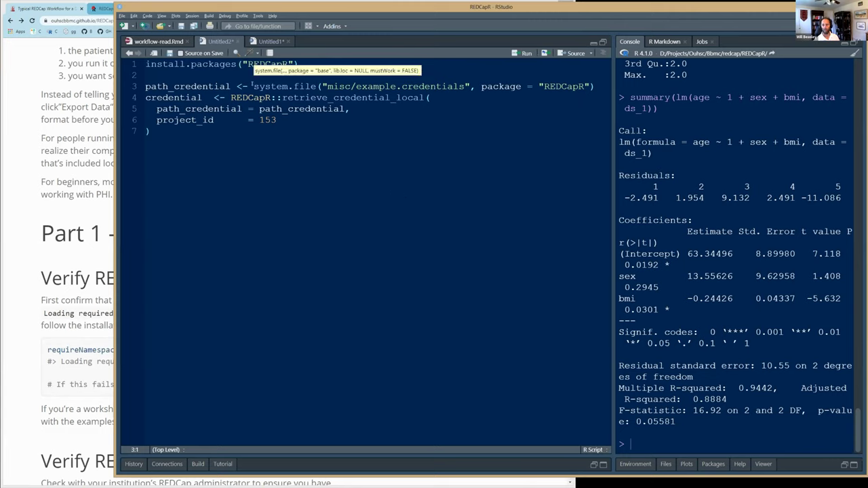
{"action": "left_click_drag", "start_coordinate": [251, 86], "coordinate": [475, 86]}
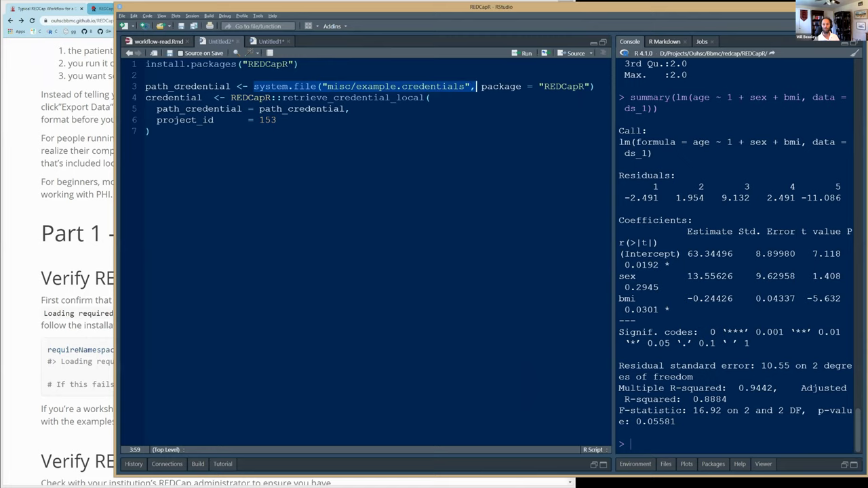
- Run the path_credential and retrieve_credential_local() lines of the new script
{"action": "double_click", "coordinate": [175, 86]}
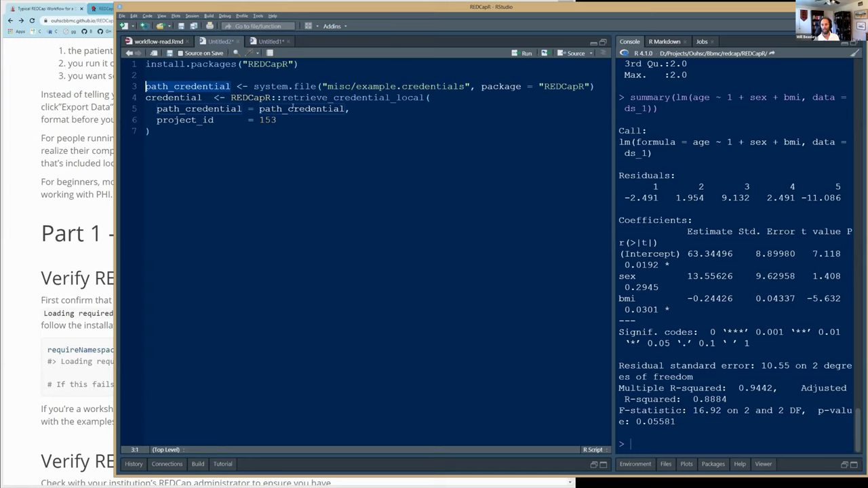
{"action": "double_click", "coordinate": [199, 85]}
{"action": "left_click_drag", "start_coordinate": [184, 139], "coordinate": [140, 86]}
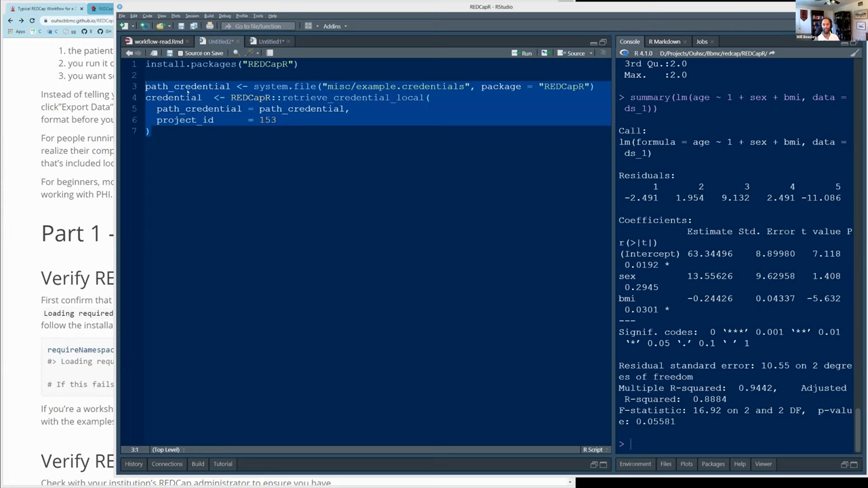
{"action": "key", "text": "ctrl+Return"}
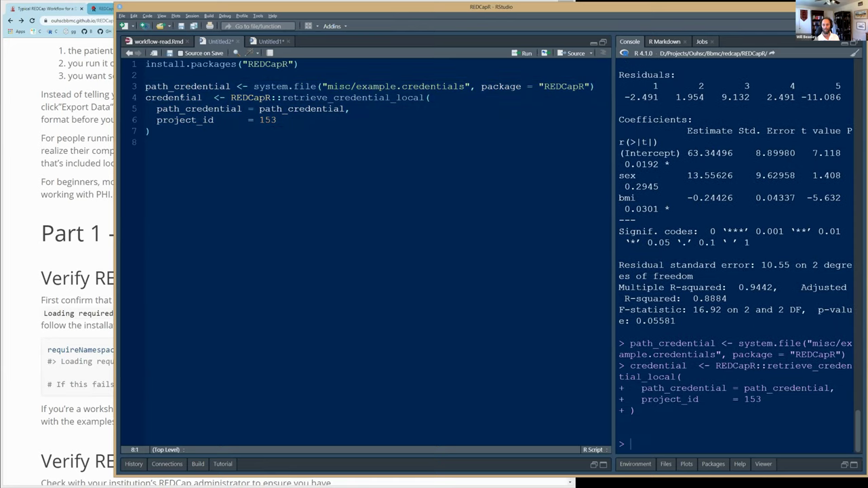
- Print the credential object in the console and highlight its listed fields
{"action": "double_click", "coordinate": [181, 98]}
{"action": "key", "text": "ctrl+Return"}
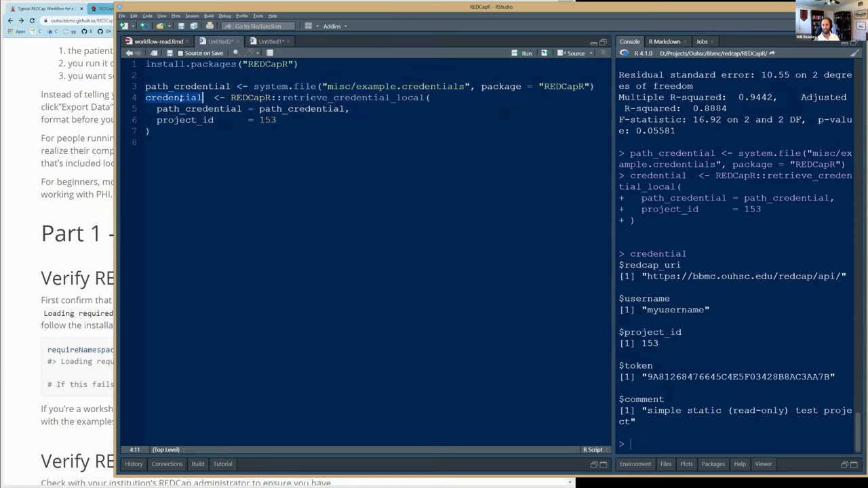
{"action": "left_click_drag", "start_coordinate": [636, 422], "coordinate": [618, 264]}
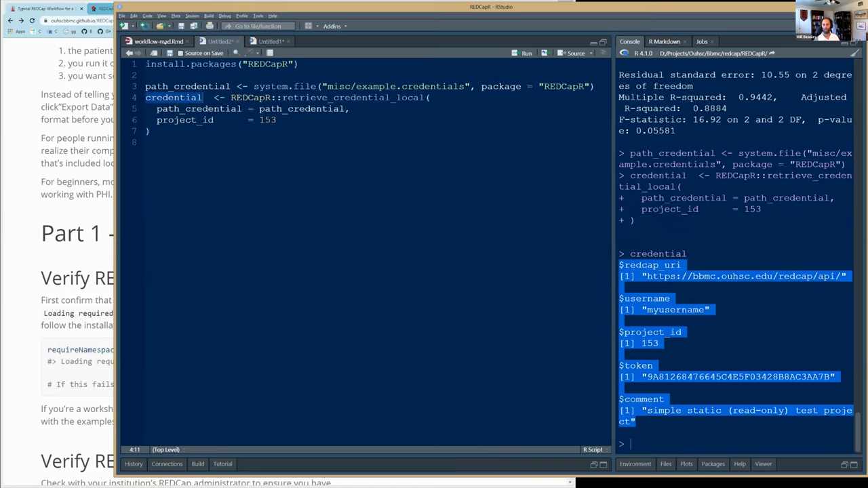
- Copy the ds_1 redcap_read() code from the unstructured-1 chunk of workflow-read.Rmd to the end of the new script and run it
{"action": "left_click", "coordinate": [157, 41]}
{"action": "scroll", "coordinate": [239, 261], "scroll_direction": "down", "scroll_amount": 5}
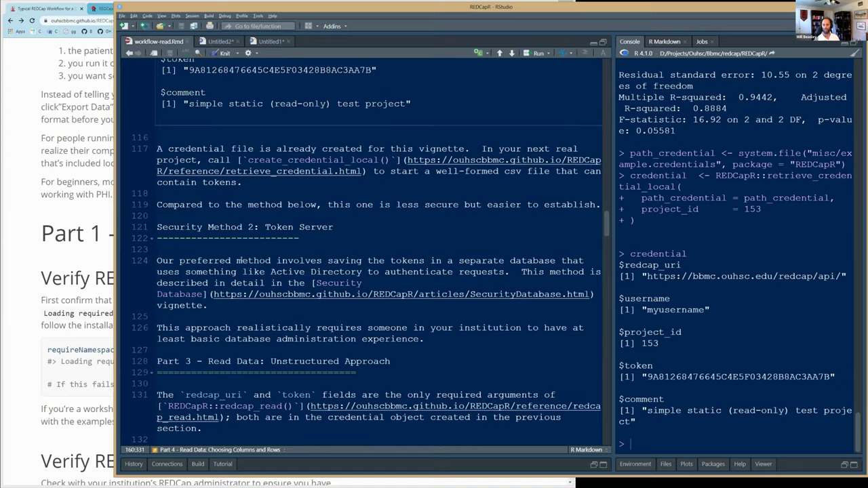
{"action": "scroll", "coordinate": [238, 260], "scroll_direction": "down", "scroll_amount": 5}
{"action": "left_click_drag", "start_coordinate": [203, 293], "coordinate": [156, 249]}
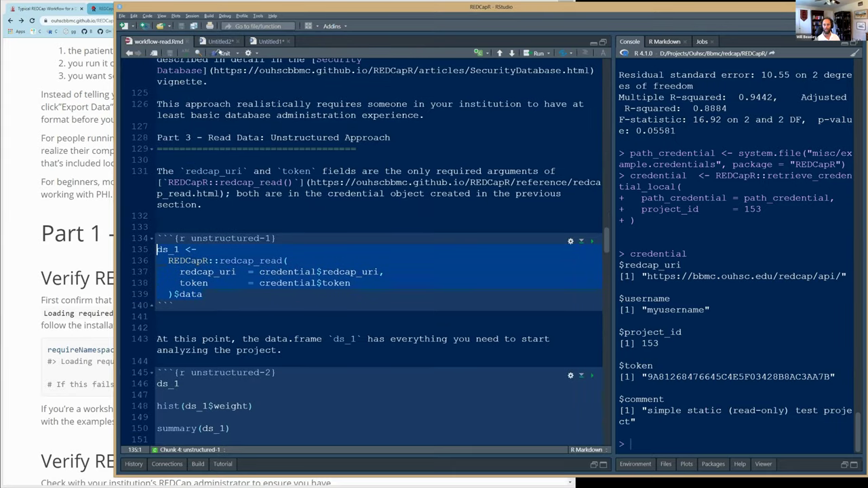
{"action": "key", "text": "ctrl+Tab"}
{"action": "key", "text": "Return"}
{"action": "key", "text": "ctrl+v"}
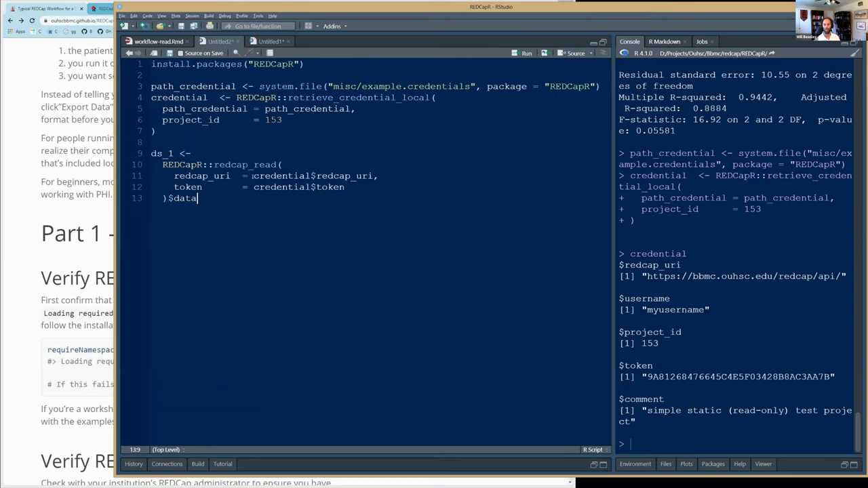
{"action": "left_click", "coordinate": [230, 154]}
{"action": "key", "text": "ctrl+Return"}
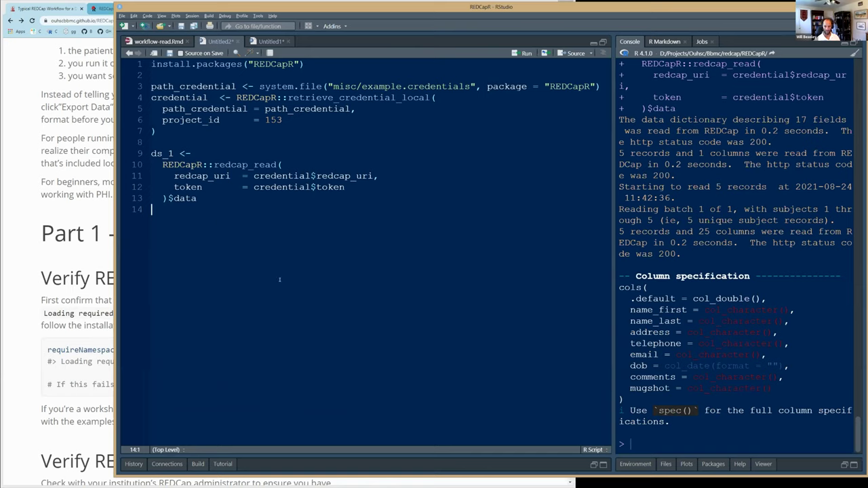
- Add View(ds_1) below the redcap_read() call and run it to open the dataset
{"action": "key", "text": "Return"}
{"action": "type", "text": "View(ds1"}
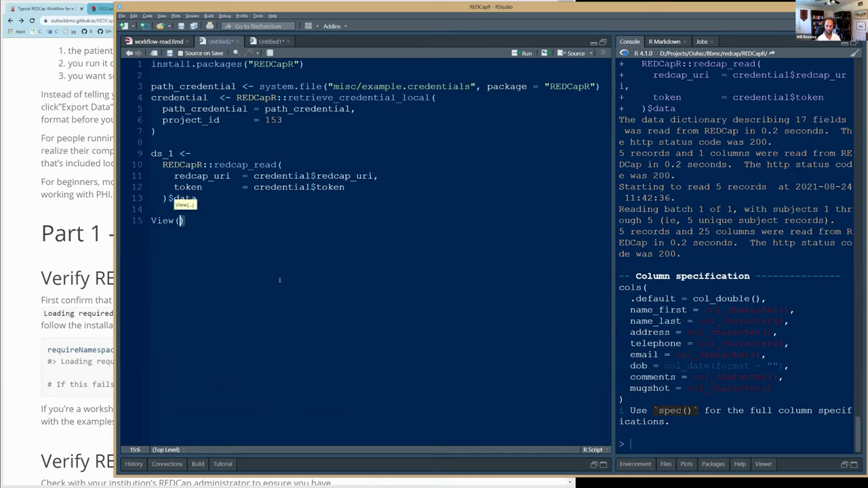
{"action": "key", "text": "BackSpace"}
{"action": "type", "text": "_1"}
{"action": "key", "text": "ctrl+Return"}
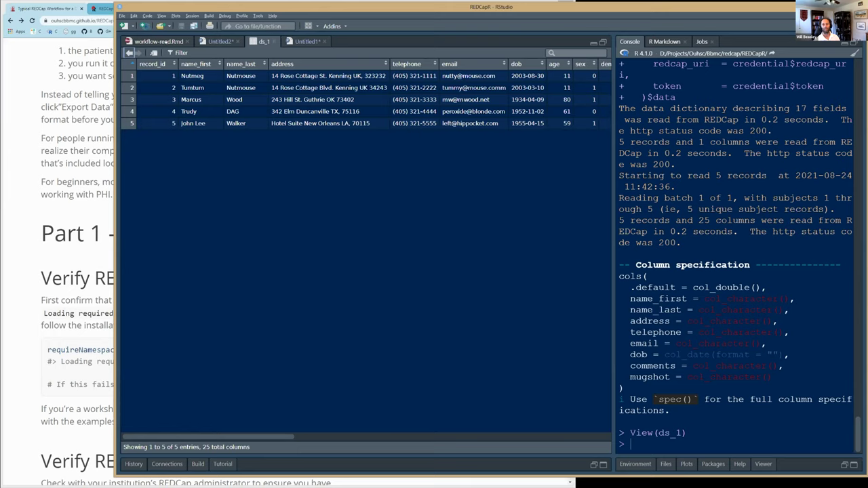
- Return to the new script and rerun the path_credential <- system.file() line
{"action": "left_click", "coordinate": [215, 42]}
{"action": "left_click_drag", "start_coordinate": [221, 225], "coordinate": [143, 155]}
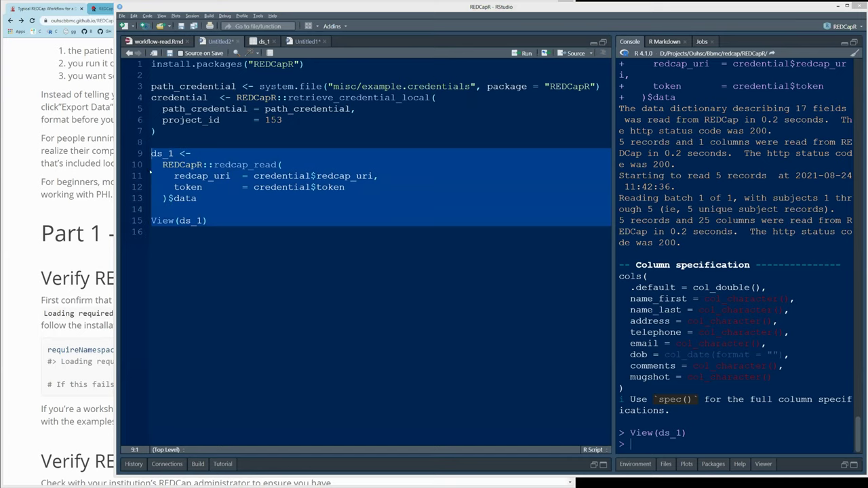
{"action": "left_click", "coordinate": [195, 140]}
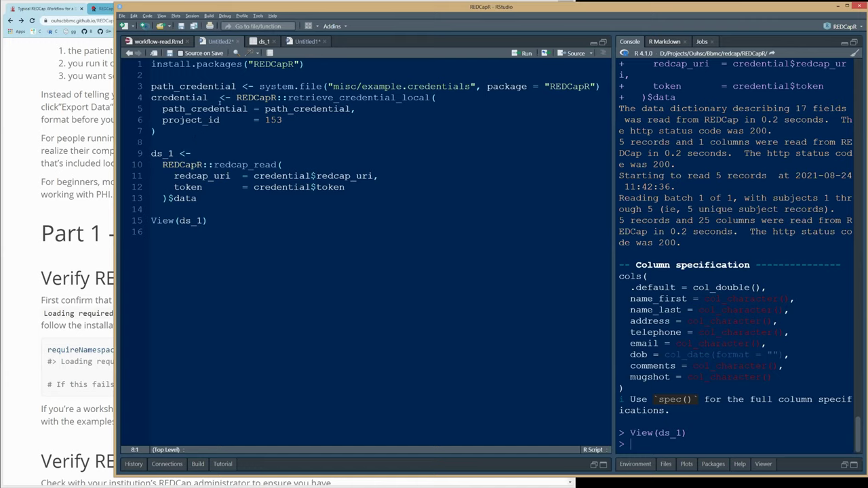
{"action": "left_click_drag", "start_coordinate": [150, 86], "coordinate": [259, 86]}
{"action": "key", "text": "Home"}
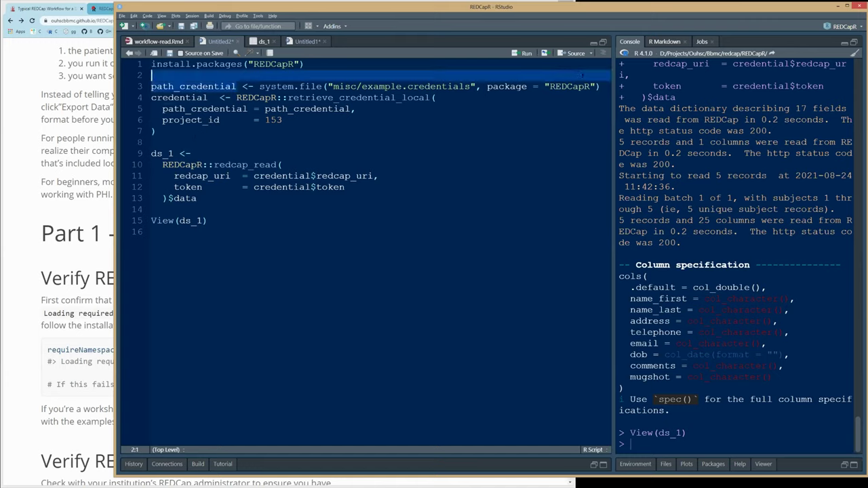
{"action": "key", "text": "shift+End"}
{"action": "key", "text": "ctrl+Return"}
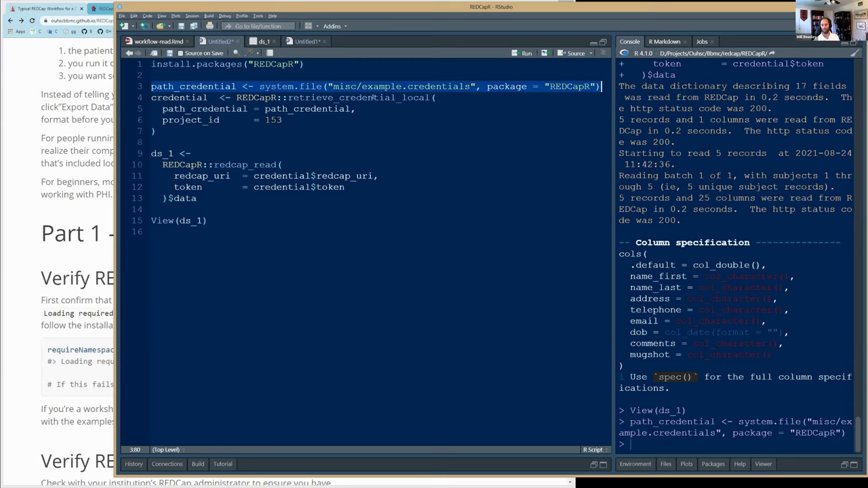
- Print path_credential in the console and highlight the returned file path
{"action": "double_click", "coordinate": [193, 86]}
{"action": "key", "text": "ctrl+Return"}
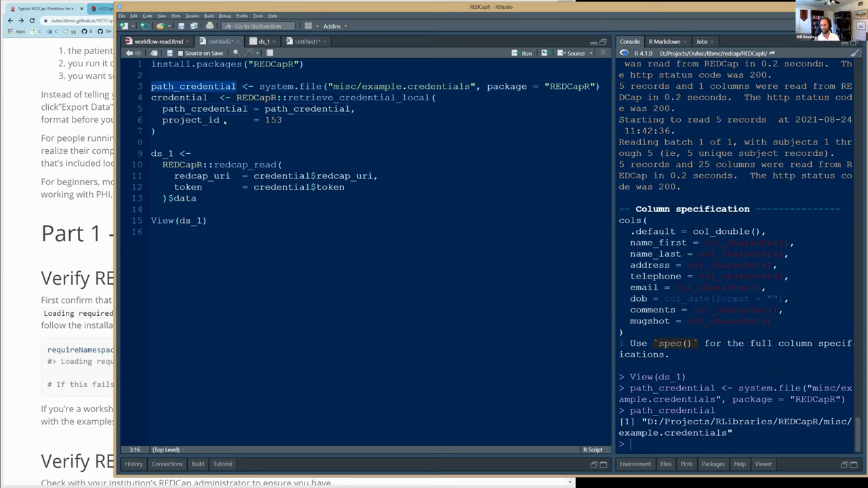
{"action": "left_click_drag", "start_coordinate": [731, 433], "coordinate": [634, 420]}
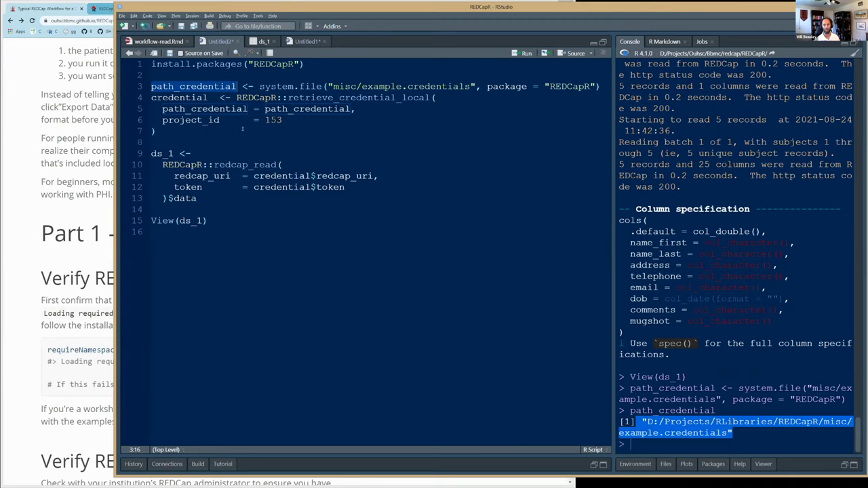
{"action": "double_click", "coordinate": [199, 86]}
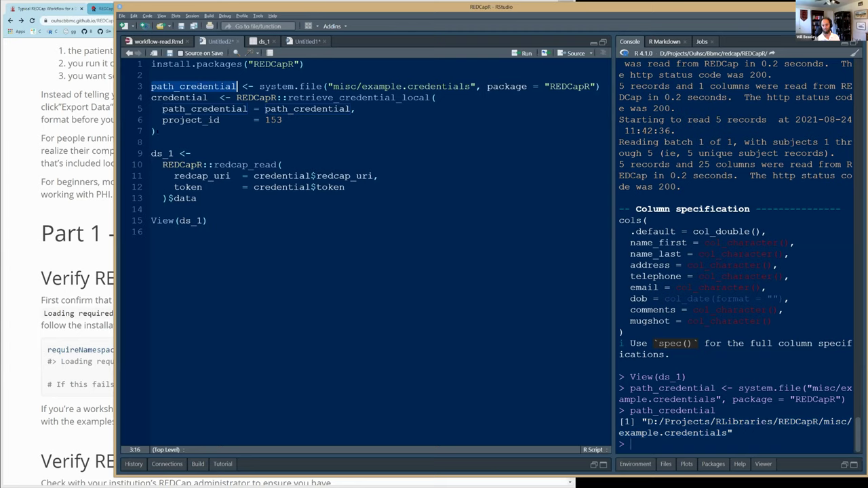
- Clear the console and rerun the credential <- REDCapR::retrieve_credential_local() block with project_id 153
{"action": "left_click", "coordinate": [286, 129]}
{"action": "key", "text": "shift+Up"}
{"action": "key", "text": "shift+Up"}
{"action": "key", "text": "shift+Up"}
{"action": "key", "text": "shift+Home"}
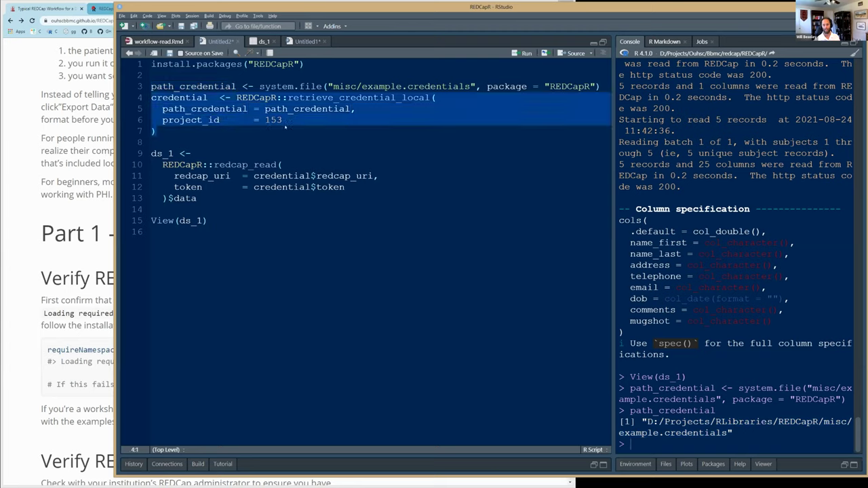
{"action": "left_click", "coordinate": [198, 119]}
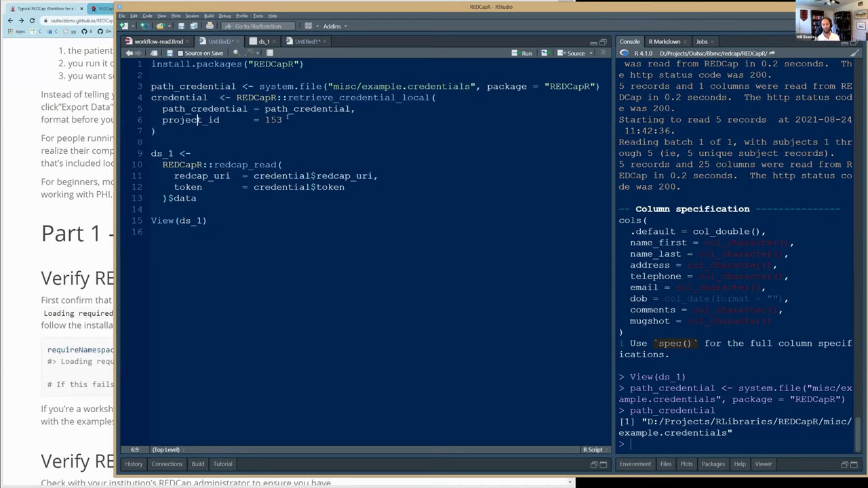
{"action": "left_click_drag", "start_coordinate": [278, 129], "coordinate": [136, 98]}
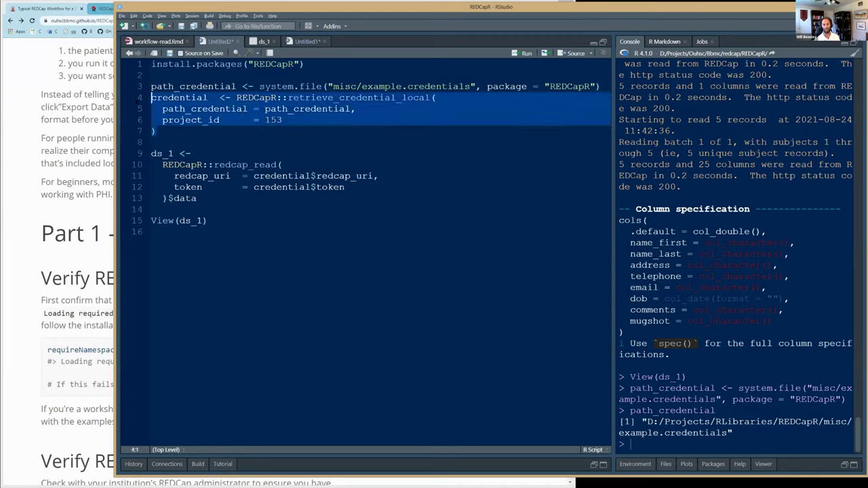
{"action": "key", "text": "ctrl+l"}
{"action": "key", "text": "ctrl+Return"}
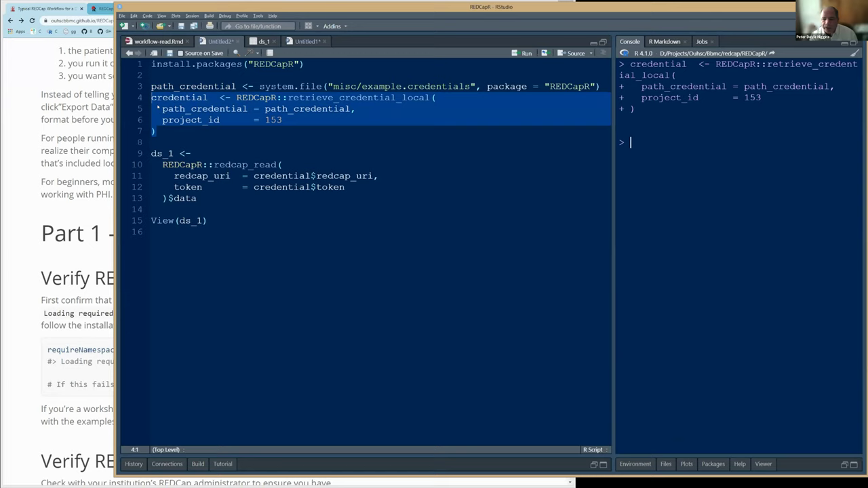
- Print the credential object again, highlighting its token and the script lines that retrieve it
{"action": "double_click", "coordinate": [187, 97]}
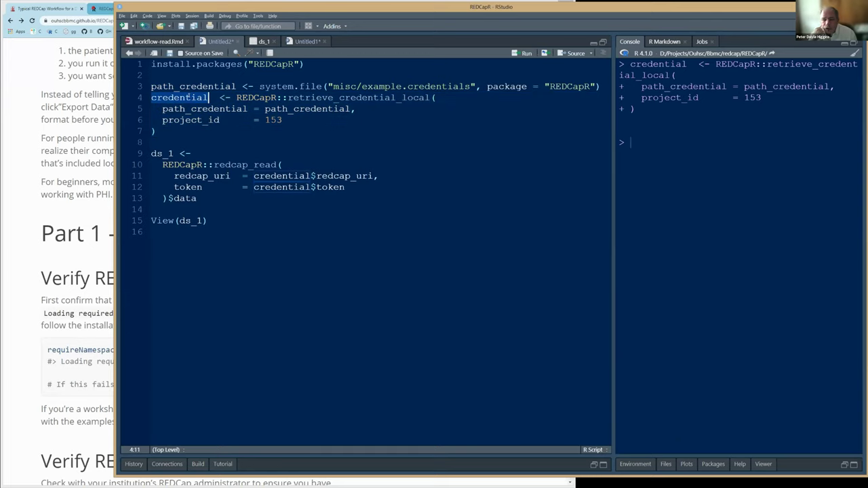
{"action": "key", "text": "ctrl+Return"}
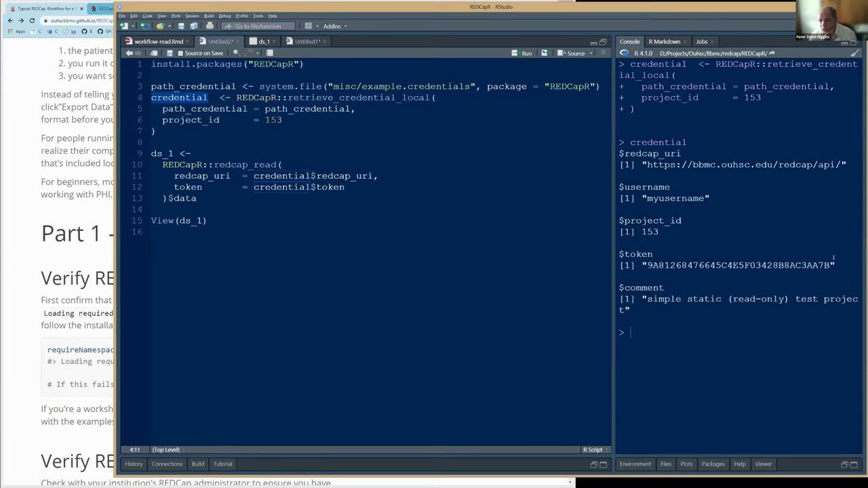
{"action": "left_click_drag", "start_coordinate": [835, 265], "coordinate": [617, 265]}
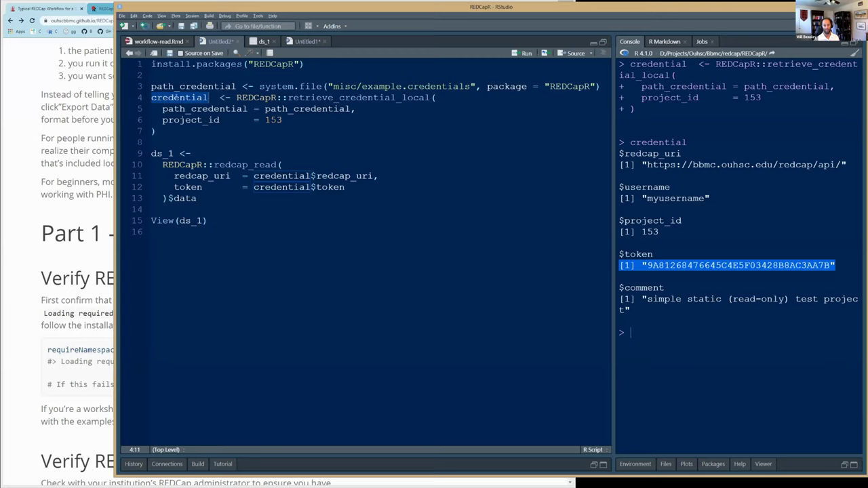
{"action": "left_click_drag", "start_coordinate": [156, 131], "coordinate": [151, 86]}
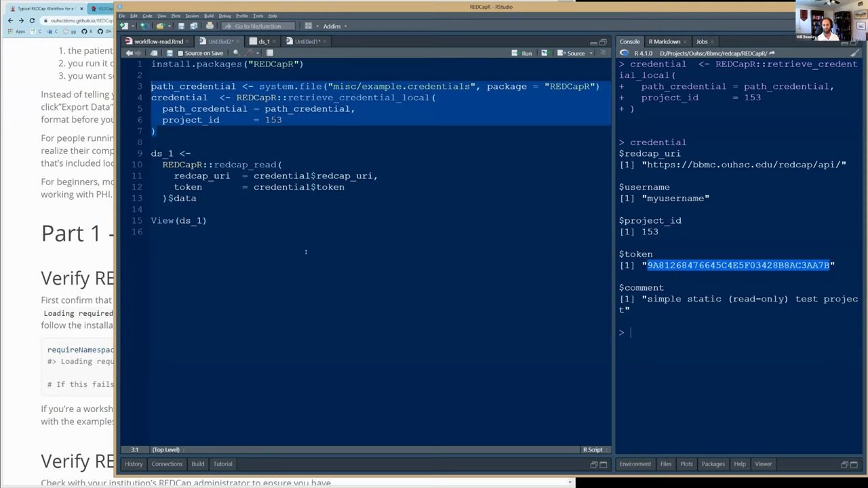
- Evaluate credential$token and credential$redcap_uri from the redcap_read() arguments in the console
{"action": "double_click", "coordinate": [284, 186]}
{"action": "left_click_drag", "start_coordinate": [284, 187], "coordinate": [345, 187]}
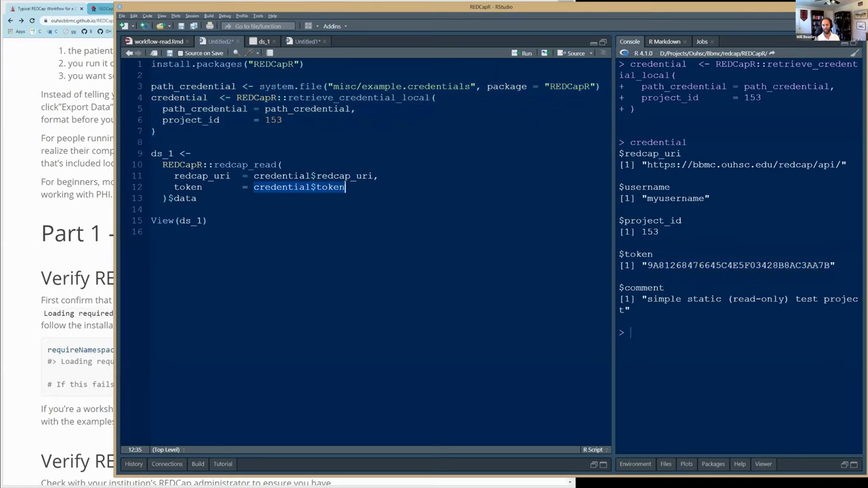
{"action": "key", "text": "ctrl+Return"}
{"action": "double_click", "coordinate": [284, 176]}
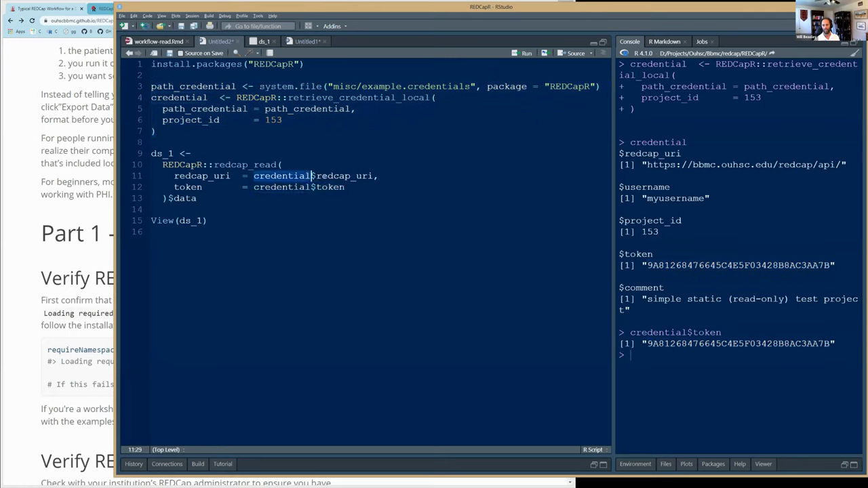
{"action": "left_click_drag", "start_coordinate": [284, 176], "coordinate": [374, 176]}
{"action": "key", "text": "ctrl+Return"}
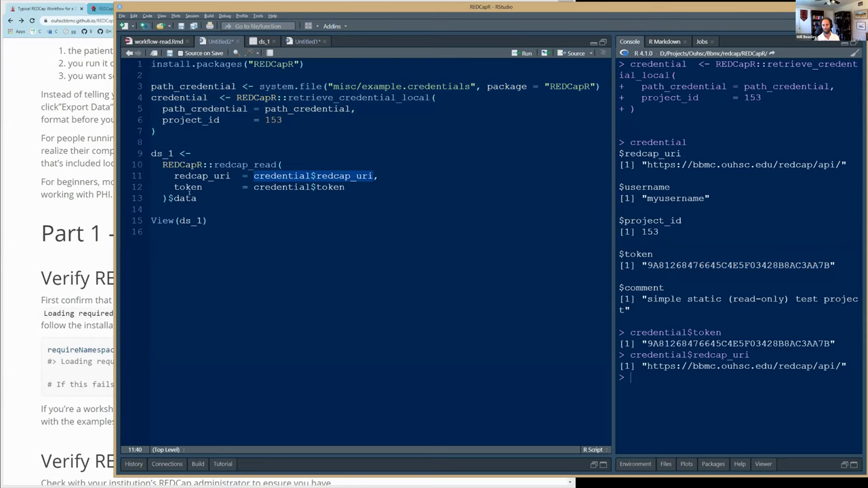
- Rerun the redcap_read() block that assigns ds_1
{"action": "left_click_drag", "start_coordinate": [197, 198], "coordinate": [150, 153]}
{"action": "key", "text": "ctrl+Return"}
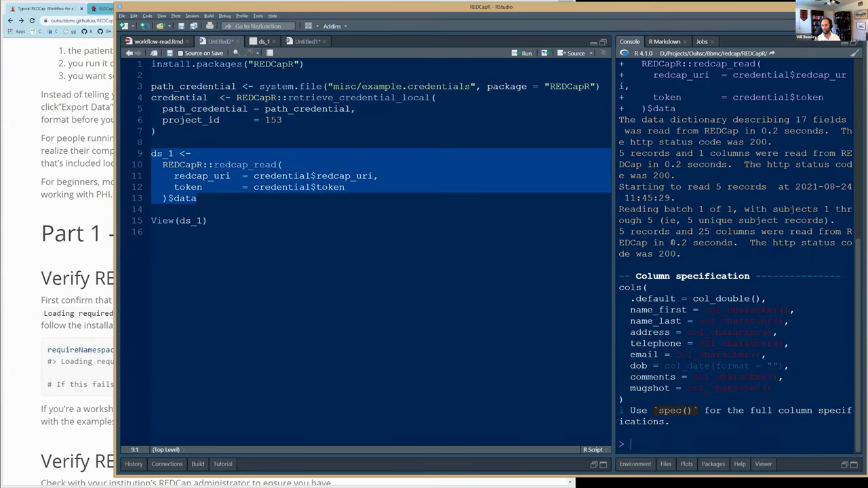
- Replace credential$token in the redcap_read() call with the literal API token copied from the console output
{"action": "scroll", "coordinate": [675, 231], "scroll_direction": "up", "scroll_amount": 10}
{"action": "left_click_drag", "start_coordinate": [636, 265], "coordinate": [836, 265]}
{"action": "left_click", "coordinate": [722, 332]}
{"action": "scroll", "coordinate": [722, 332], "scroll_direction": "up", "scroll_amount": 10}
{"action": "left_click_drag", "start_coordinate": [641, 266], "coordinate": [836, 265]}
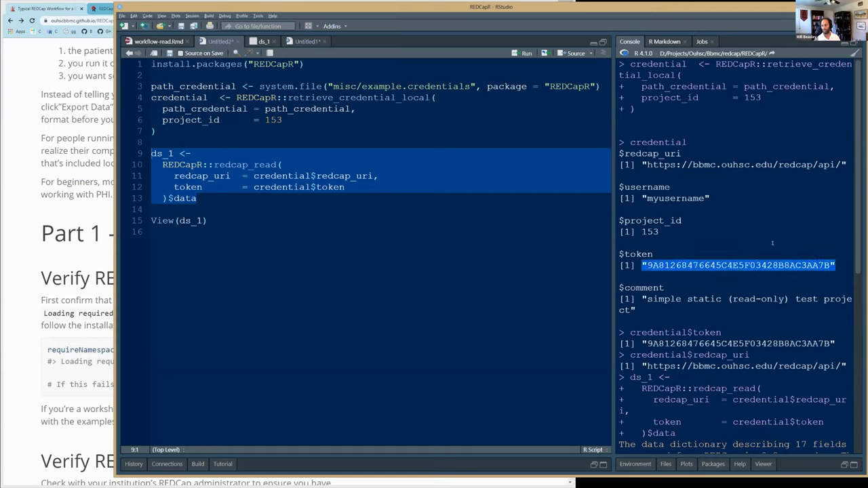
{"action": "double_click", "coordinate": [299, 188]}
{"action": "left_click_drag", "start_coordinate": [299, 187], "coordinate": [345, 187]}
{"action": "key", "text": "ctrl+v"}
{"action": "left_click_drag", "start_coordinate": [637, 366], "coordinate": [846, 366]}
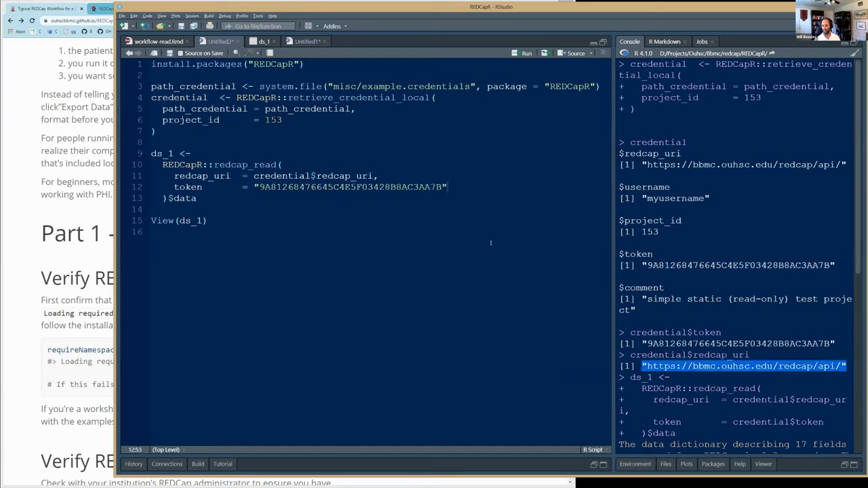
{"action": "double_click", "coordinate": [281, 175]}
{"action": "left_click_drag", "start_coordinate": [281, 174], "coordinate": [374, 175]}
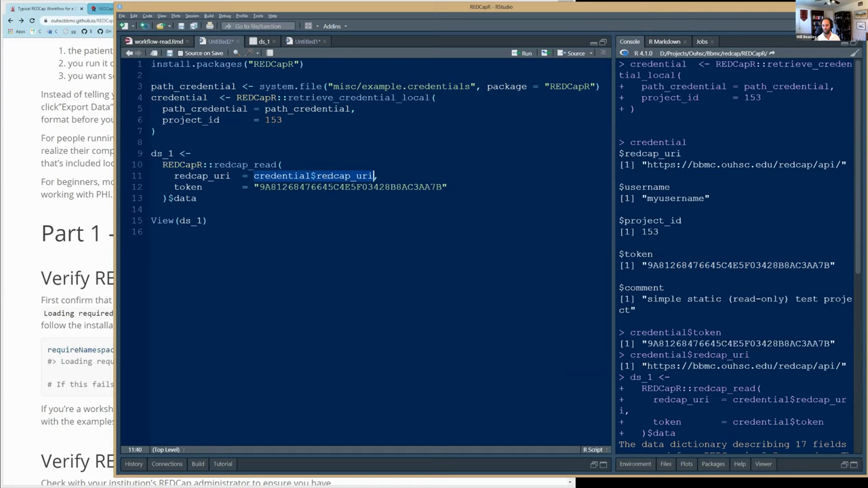
{"action": "key", "text": "ctrl+v"}
- Delete the install.packages(), path_credential and retrieve_credential_local() code above the ds_1 assignment
{"action": "left_click_drag", "start_coordinate": [172, 132], "coordinate": [147, 64]}
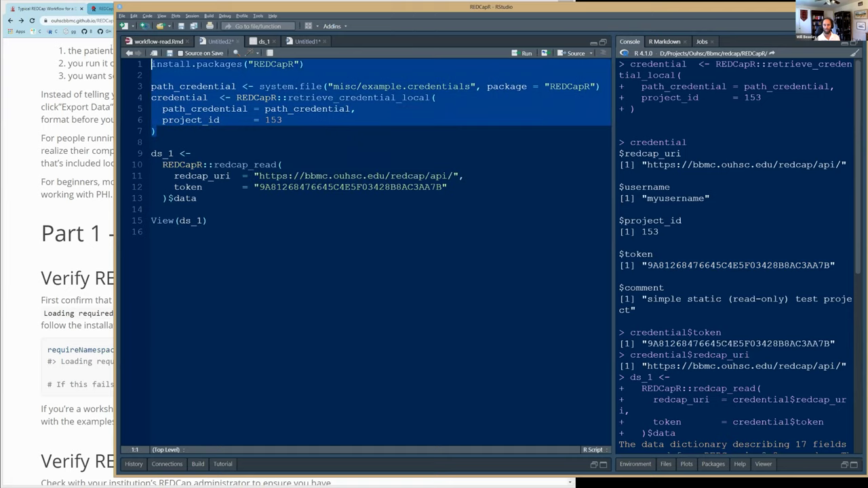
{"action": "key", "text": "Delete"}
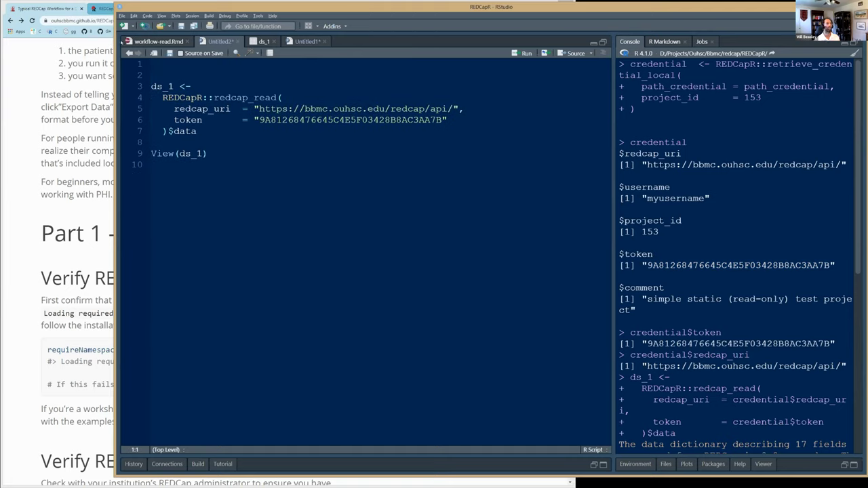
- Undo the deletion of the install.packages(), path_credential and retrieve_credential_local() code above the ds_1 assignment
{"action": "key", "text": "ctrl+z"}
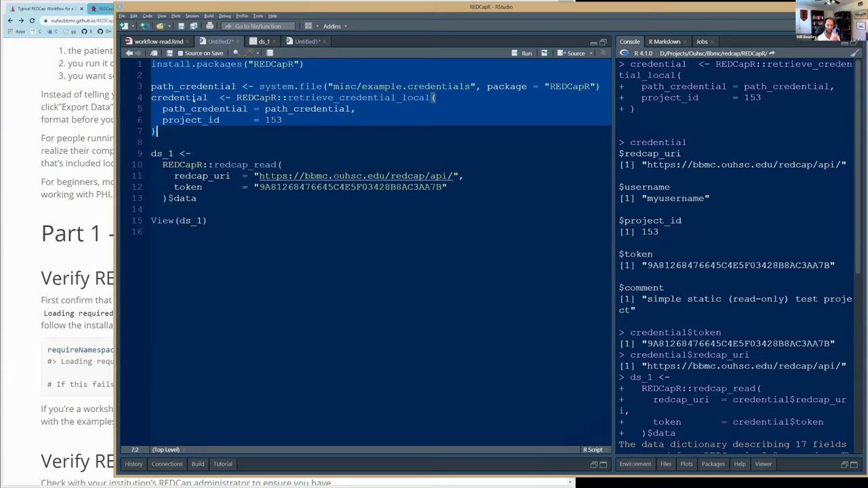
{"action": "double_click", "coordinate": [194, 98]}
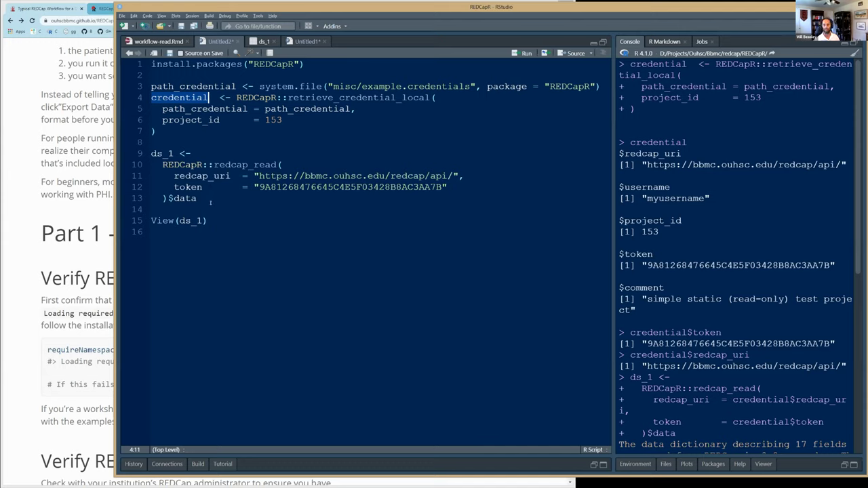
- Run the View(ds_1) line of the script in RStudio to display the dataset as a table
{"action": "left_click", "coordinate": [89, 265]}
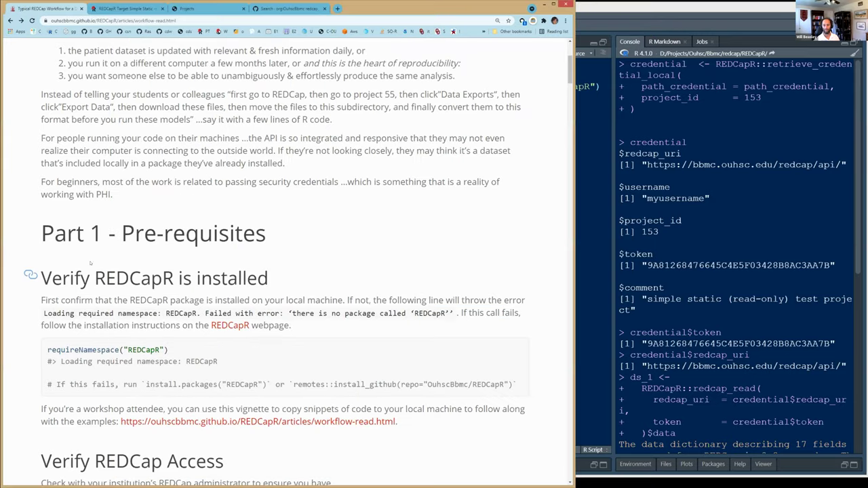
{"action": "scroll", "coordinate": [94, 257], "scroll_direction": "down", "scroll_amount": 3}
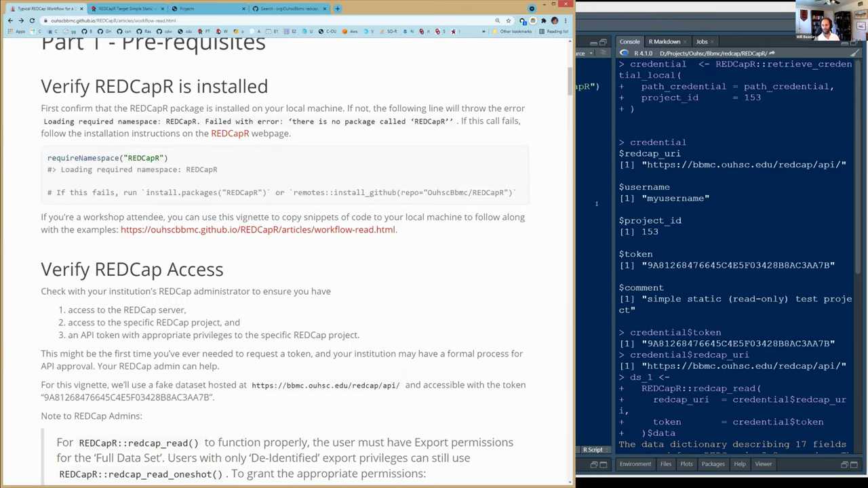
{"action": "left_click", "coordinate": [596, 203]}
{"action": "left_click", "coordinate": [209, 222]}
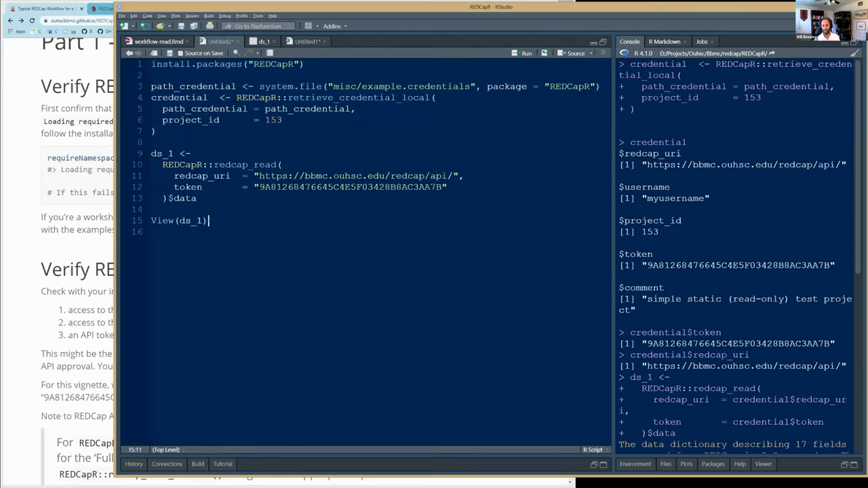
{"action": "key", "text": "ctrl+Return"}
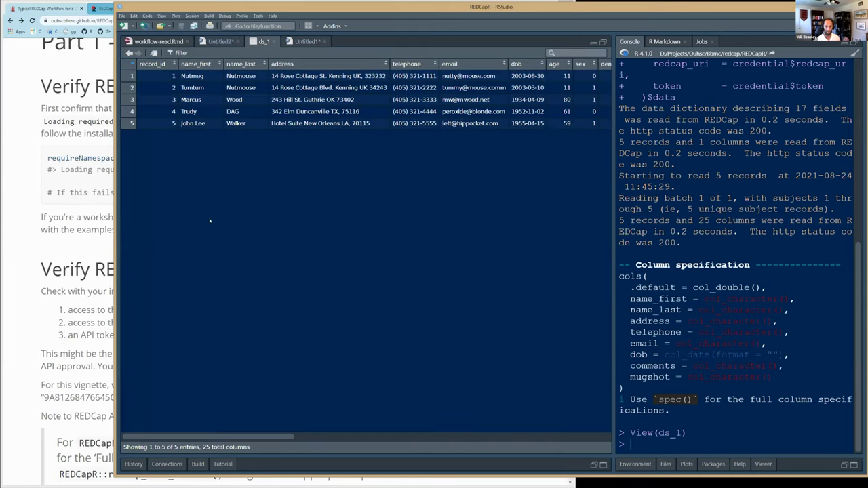
- Switch to the REDCapR workflow vignette in the browser and highlight the columns and rows wording in the Part 4 heading
{"action": "left_click", "coordinate": [80, 255]}
{"action": "scroll", "coordinate": [81, 254], "scroll_direction": "down", "scroll_amount": 6}
{"action": "scroll", "coordinate": [86, 254], "scroll_direction": "down", "scroll_amount": 15}
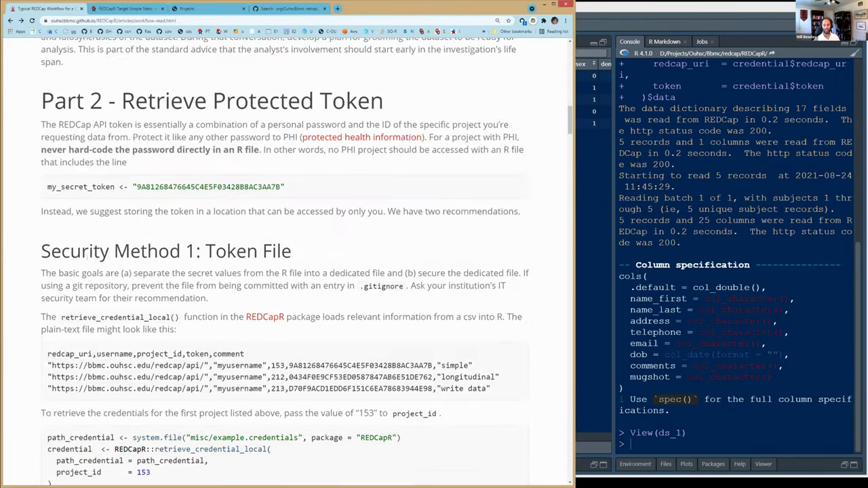
{"action": "scroll", "coordinate": [90, 258], "scroll_direction": "down", "scroll_amount": 12}
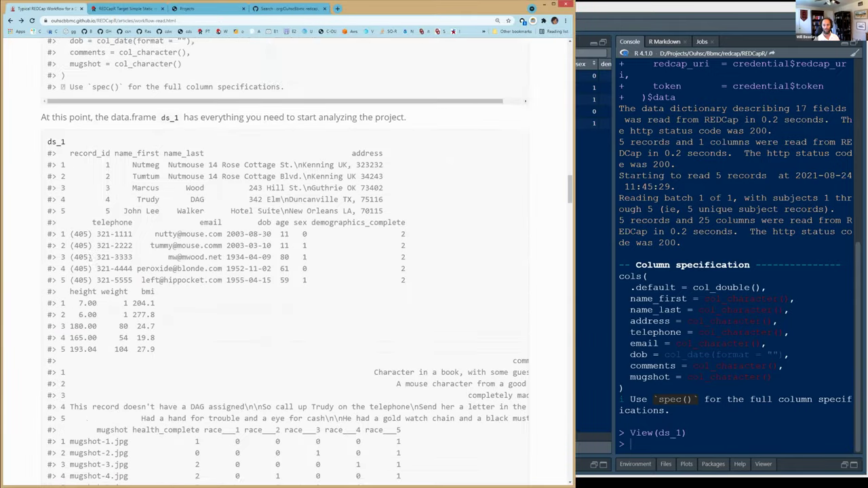
{"action": "scroll", "coordinate": [90, 259], "scroll_direction": "down", "scroll_amount": 10}
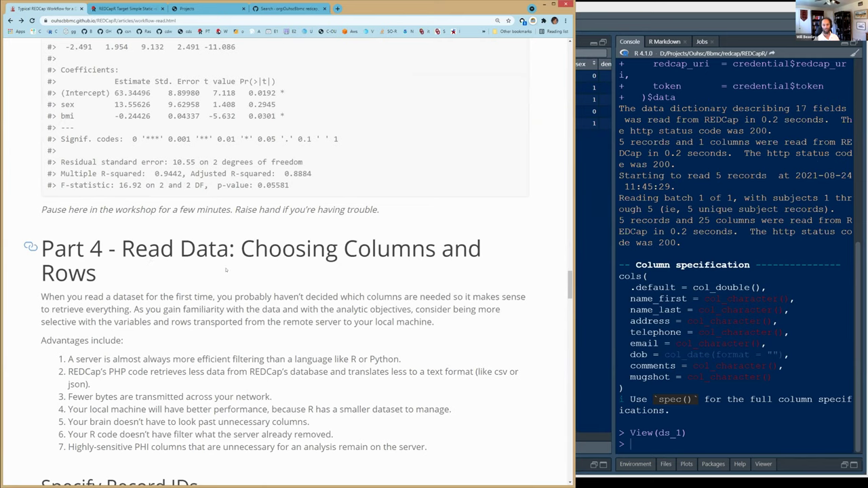
{"action": "left_click_drag", "start_coordinate": [255, 250], "coordinate": [378, 251]}
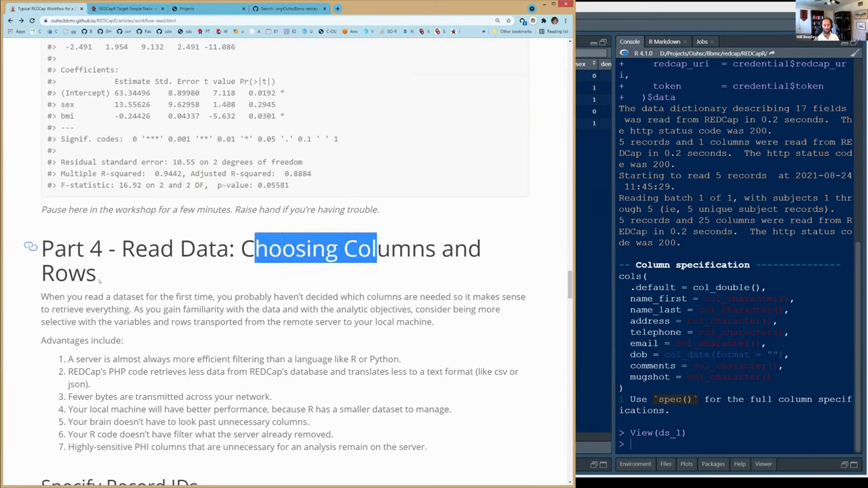
{"action": "double_click", "coordinate": [69, 272]}
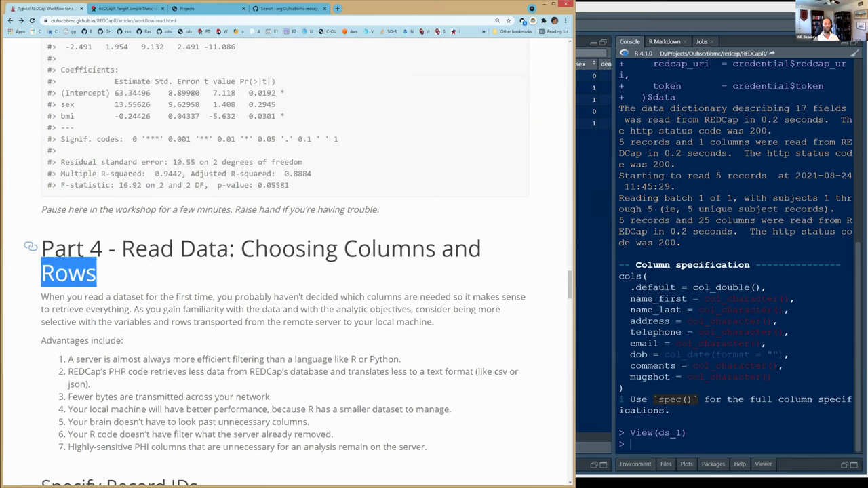